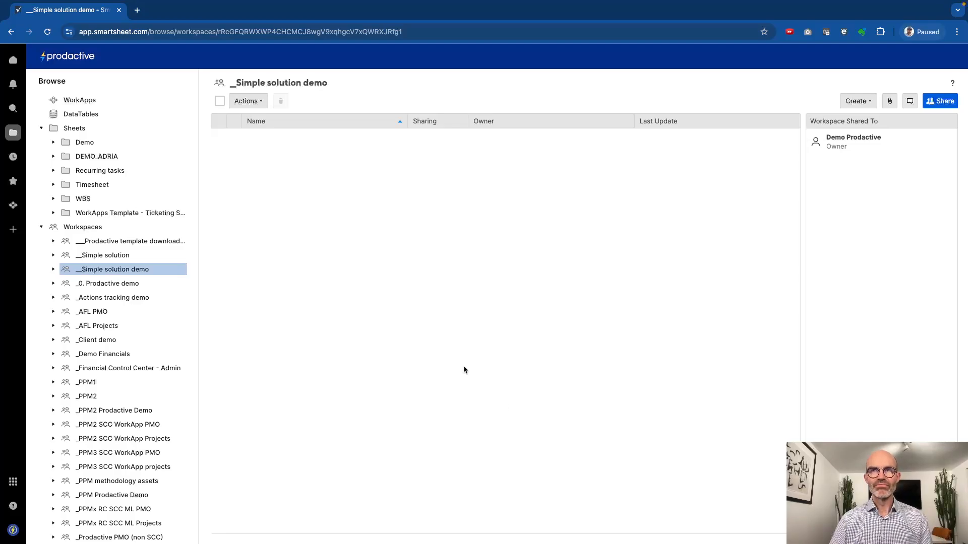
Create a new task list sheet named Tasklist in the __Simple solution demo workspace
left_click(42, 129)
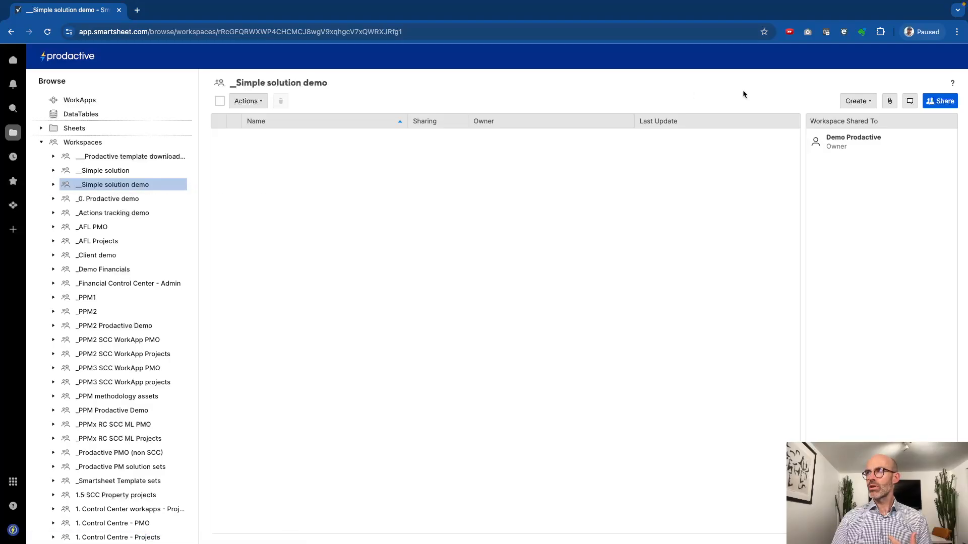
left_click(860, 101)
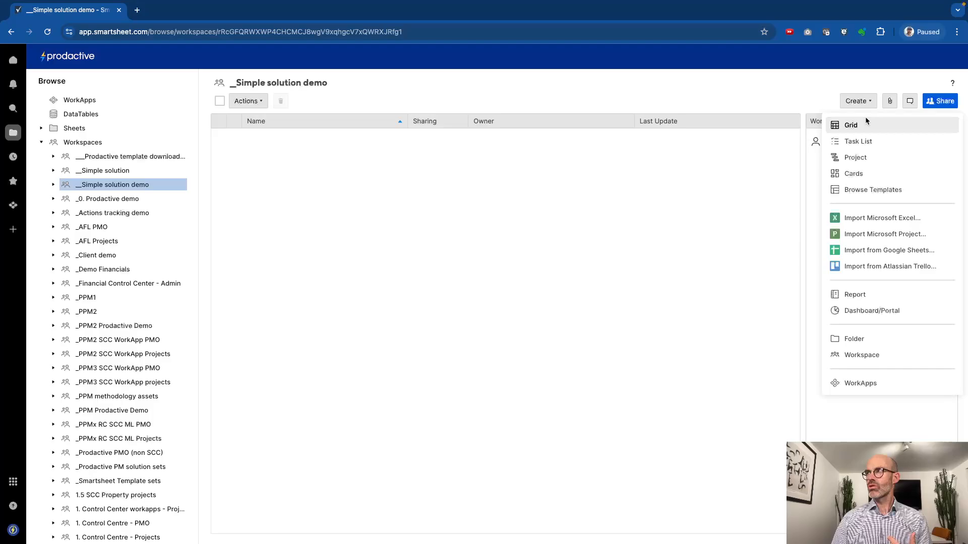
left_click(863, 142)
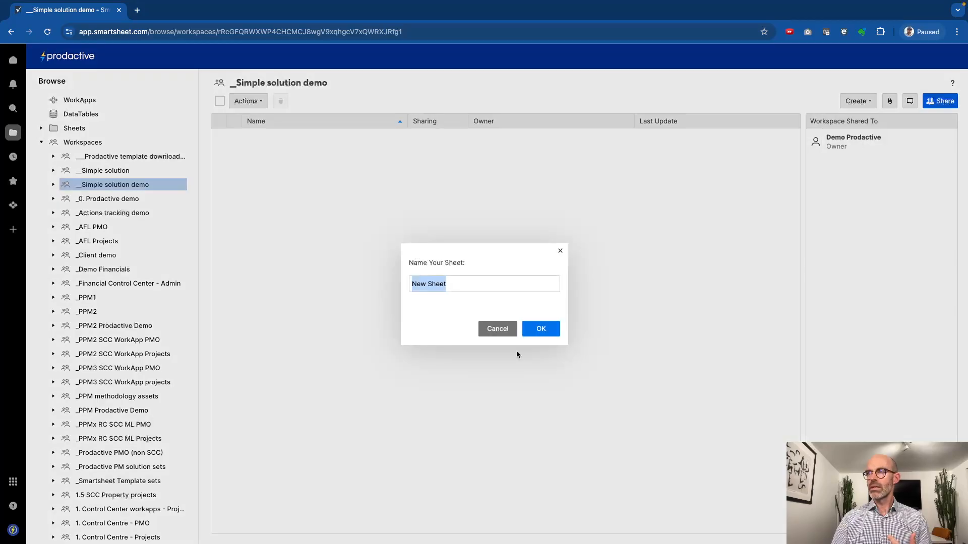
type("Tasklist")
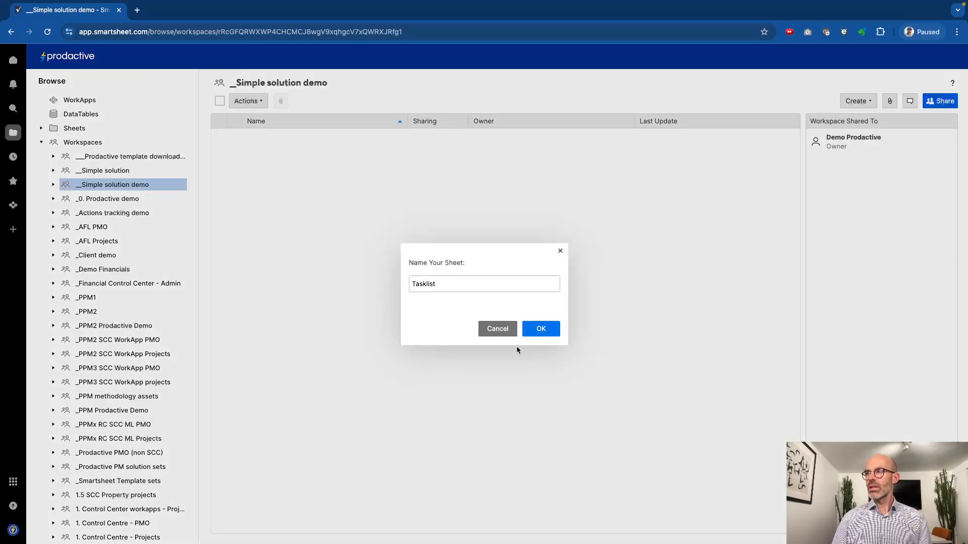
left_click(537, 327)
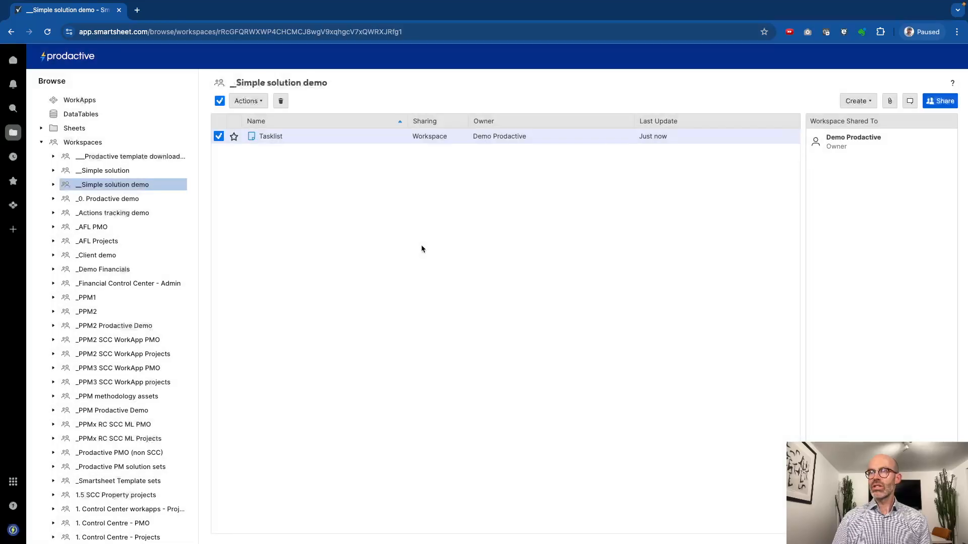
Open the Tasklist sheet and look over its column headers
left_click(862, 102)
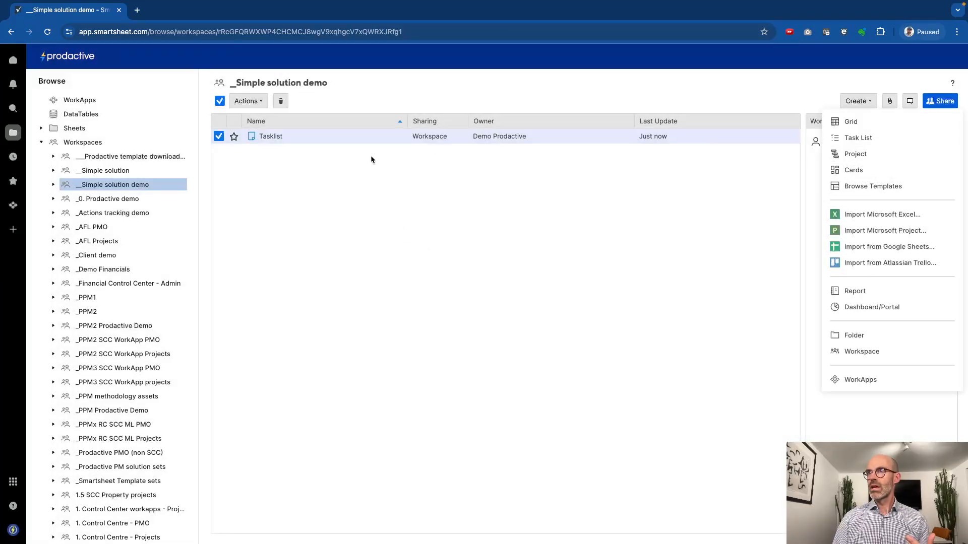
left_click(271, 137)
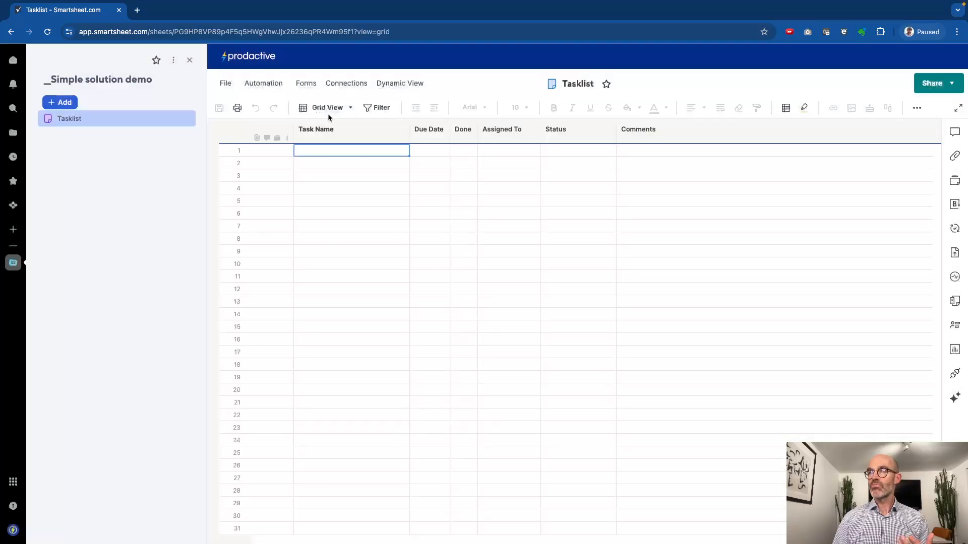
left_click(328, 132)
left_click(570, 129)
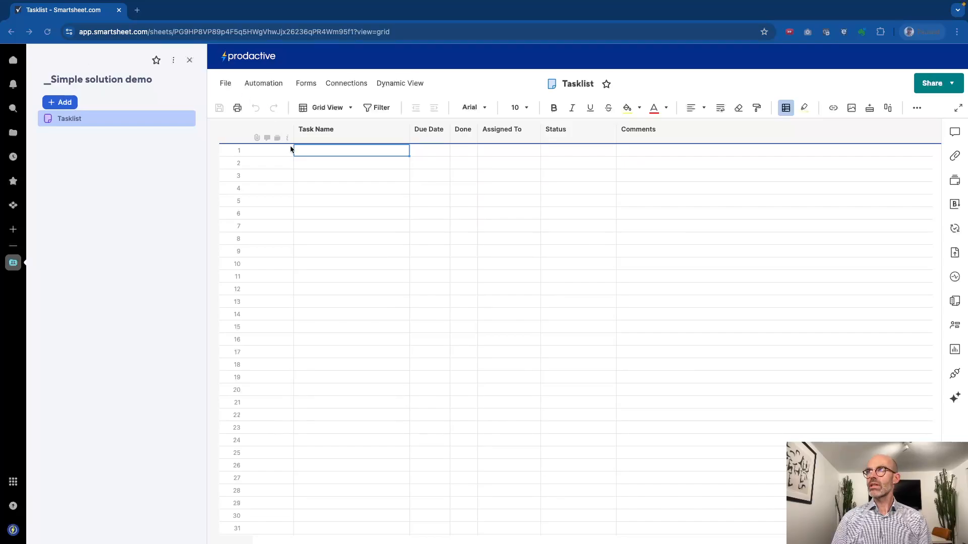
Fill Task Name with Refresh myself on Smartsheet, Work through the exercises, Build a basic solution, Review it with a colleague, Make some enhancements, Download the formula handbook
left_click(299, 162)
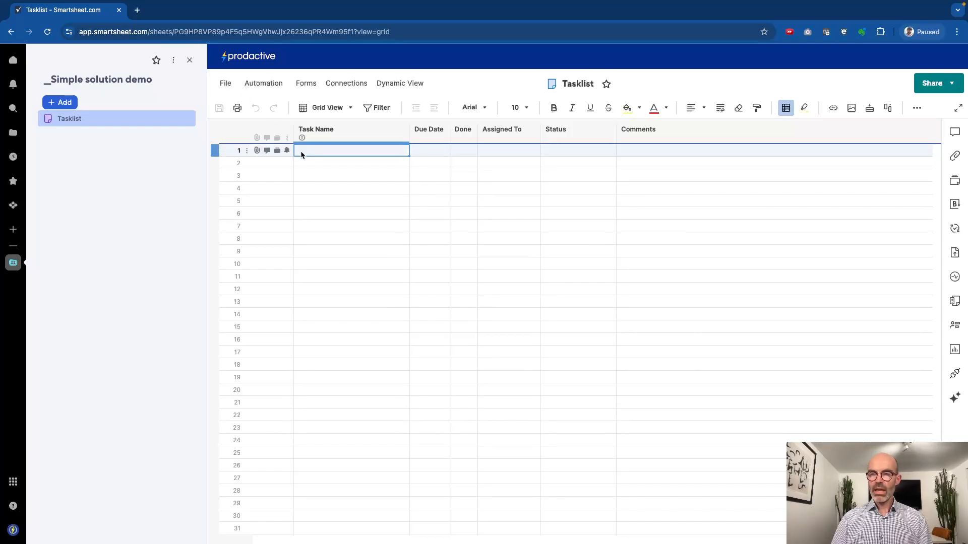
type("Refresh myself on Smartsheet Work through the exercises Build a basic solution Review it with a colleague Make some enhancements Download the formula handbook")
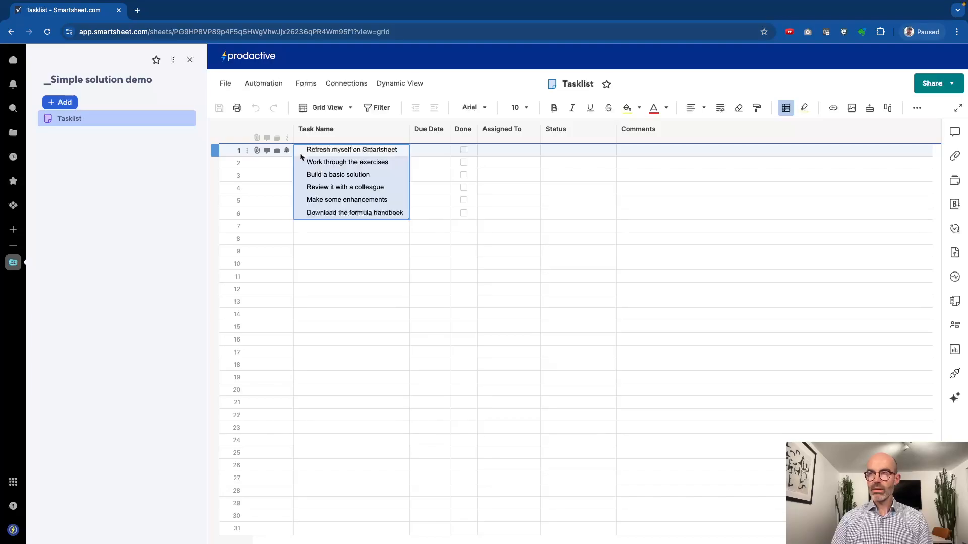
left_click(424, 225)
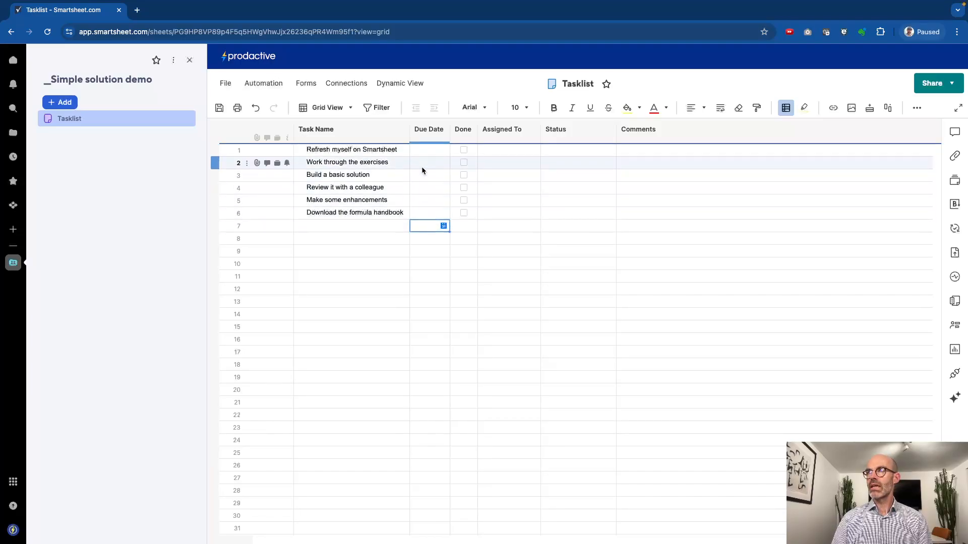
Set the due dates of the first four tasks to 24/08/24, 25/08/24, 26/08/24 and 27/08/24
left_click(423, 150)
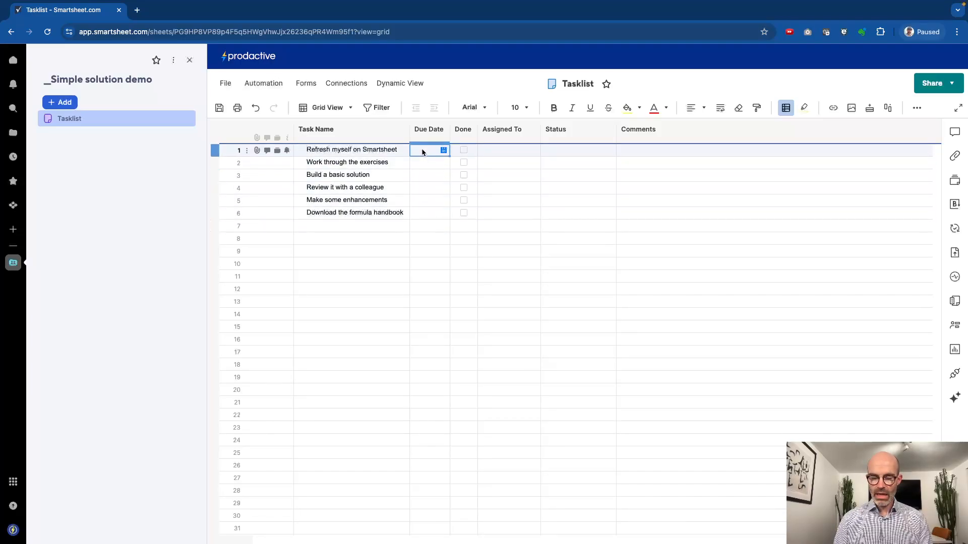
type("24/08/24")
key("Return")
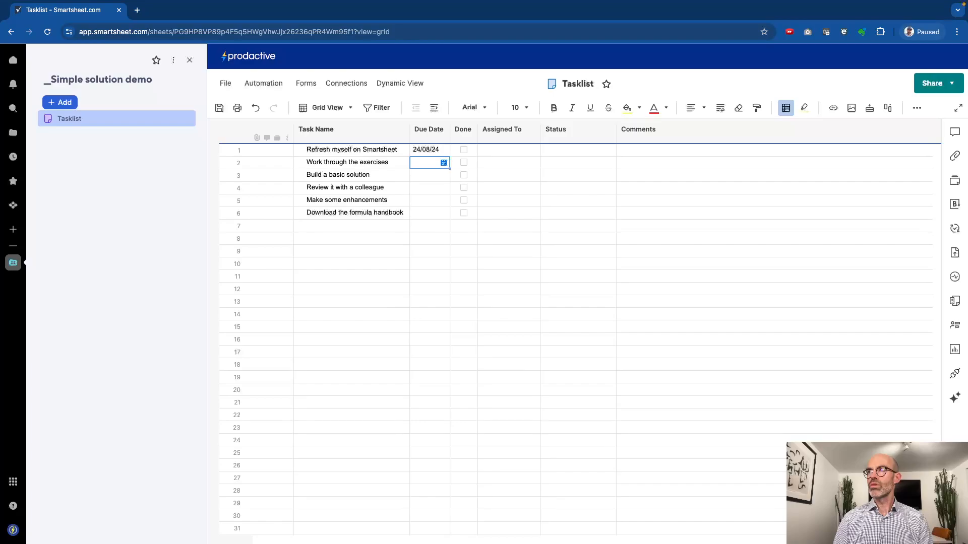
type("25")
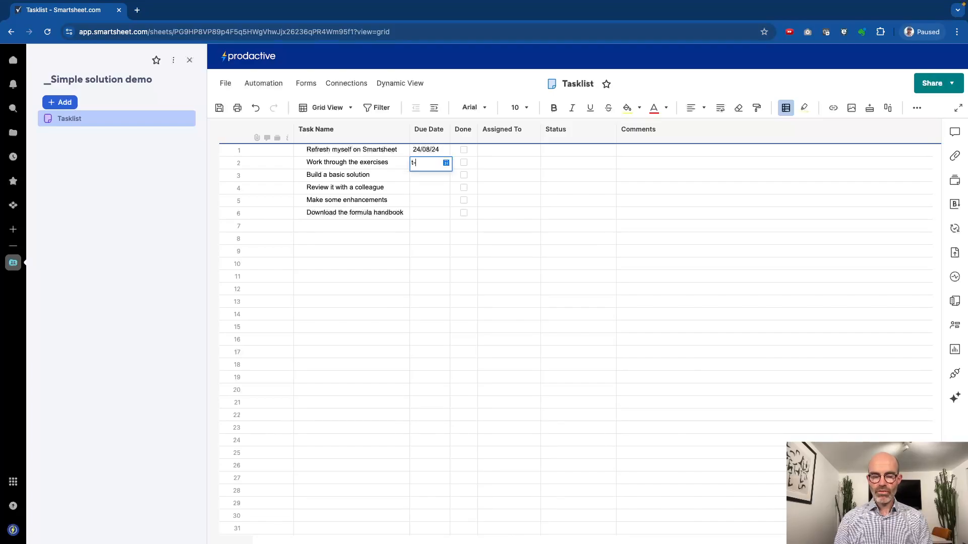
key("Return")
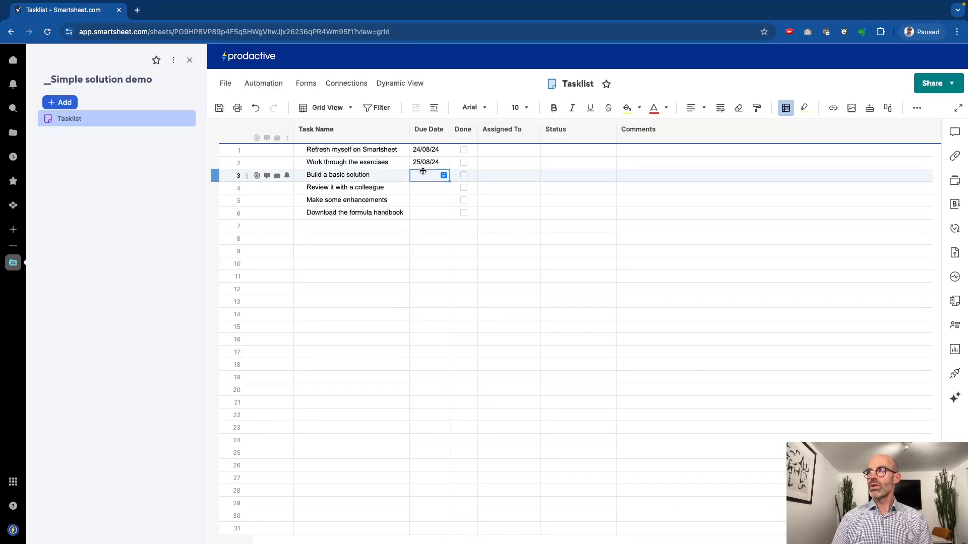
type("26")
key("Return")
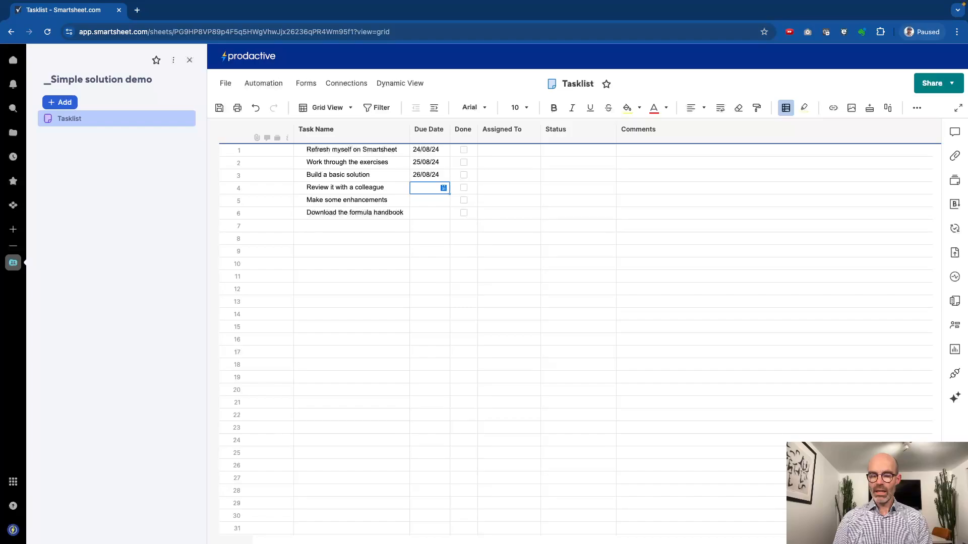
type("27")
key("Return")
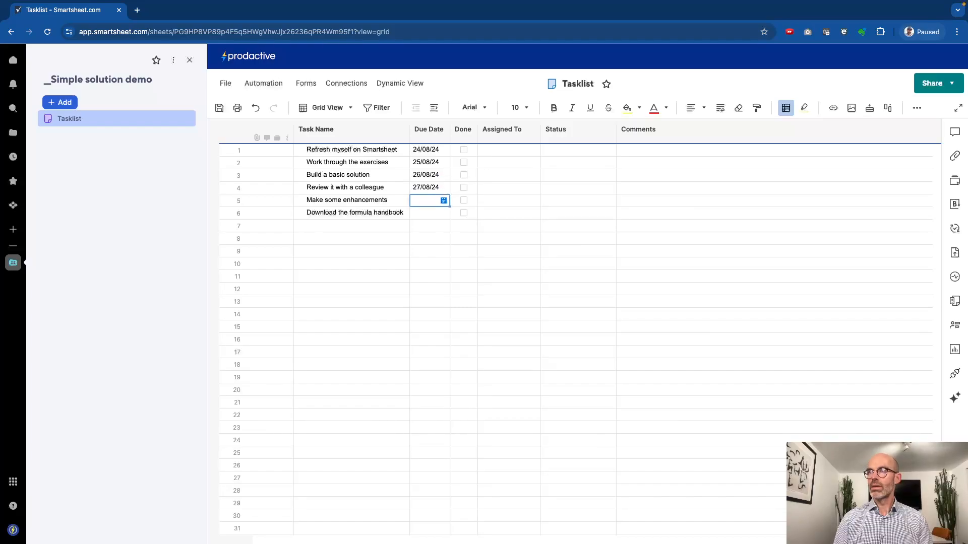
Set the due date of Make some enhancements to 27/08/24 and of Download the formula handbook to three days from today (t+3)
left_click(443, 200)
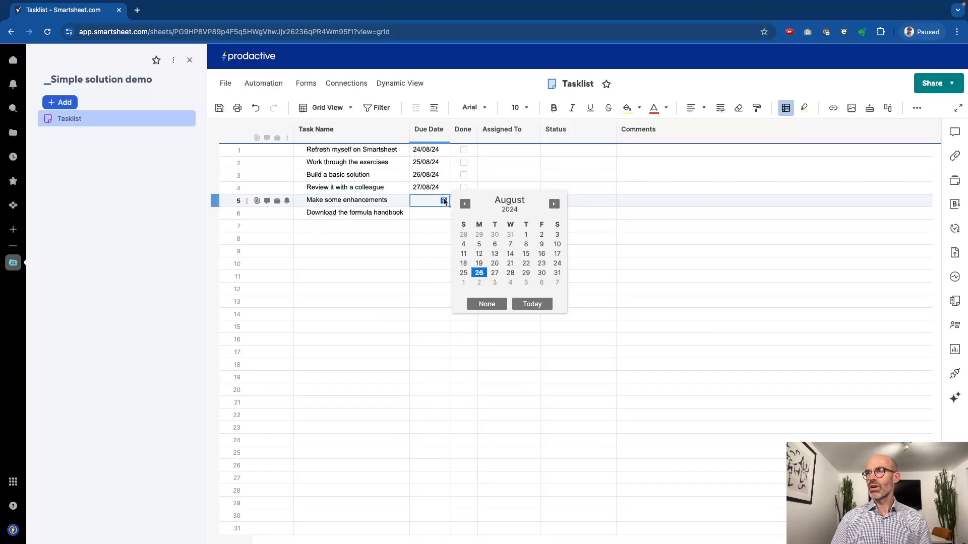
left_click(495, 273)
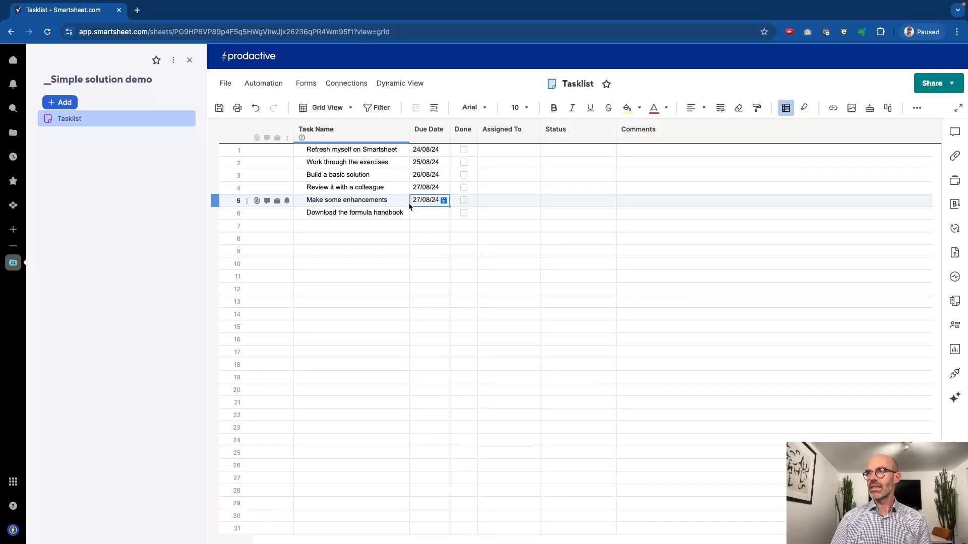
left_click(423, 214)
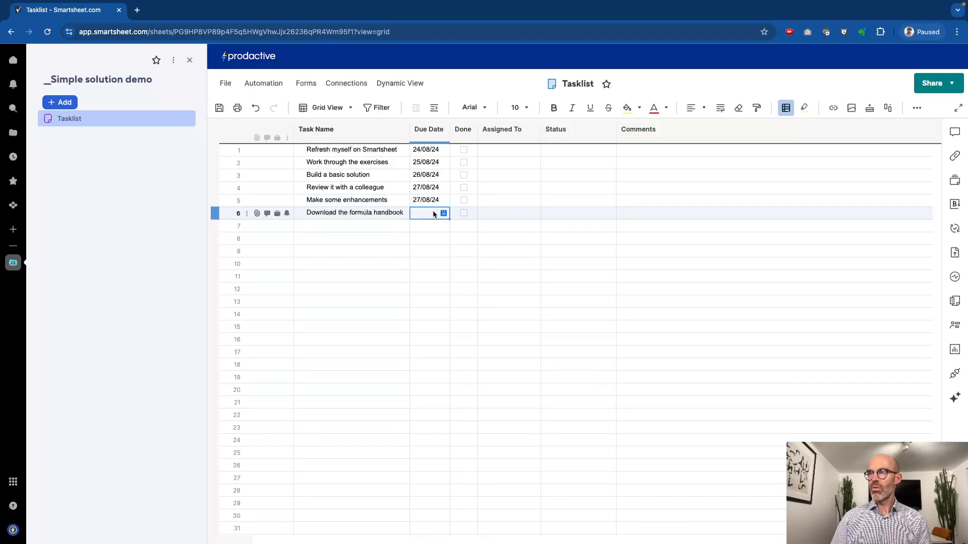
type("t")
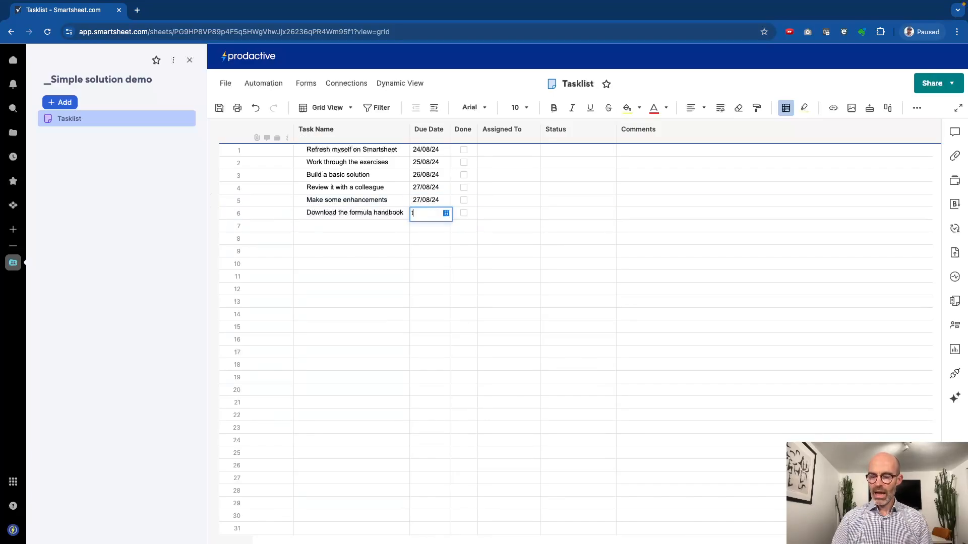
type("+3")
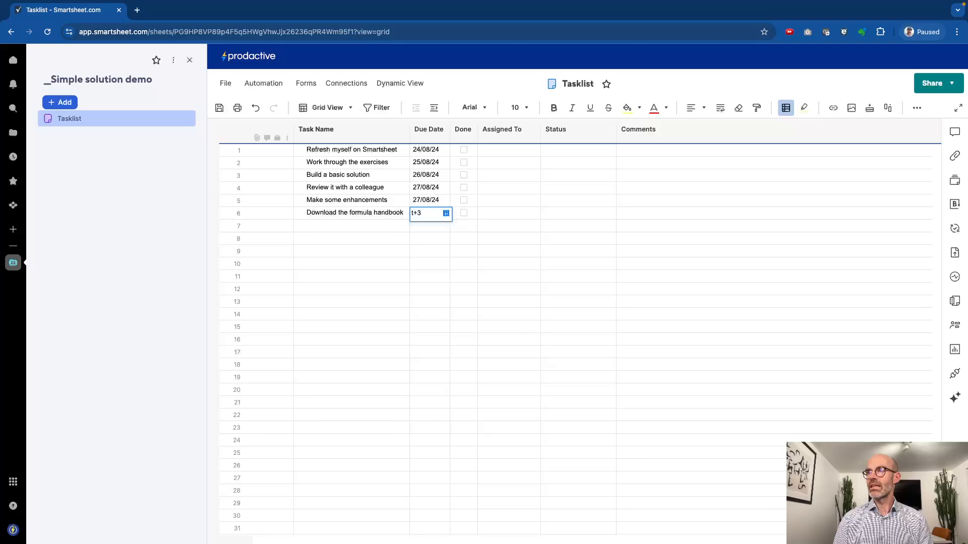
key("Return")
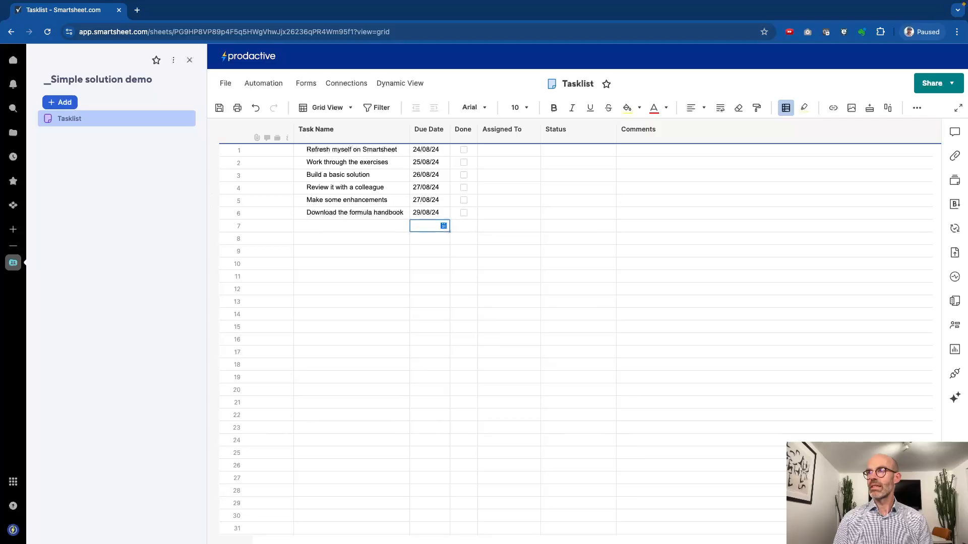
Assign the first task to the demo account, decline assignment notifications for now, and copy the assignee down to all six tasks
left_click(511, 149)
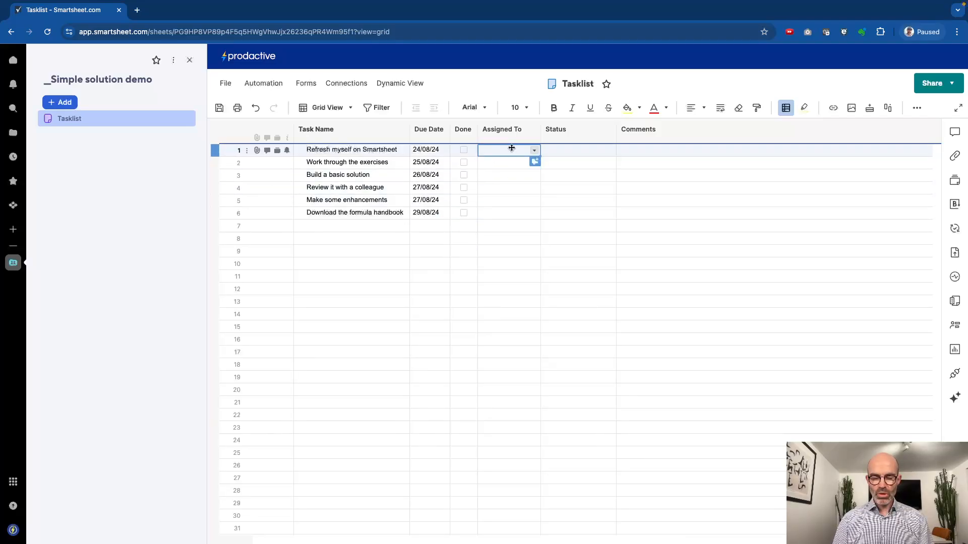
type("Demo")
left_click(514, 173)
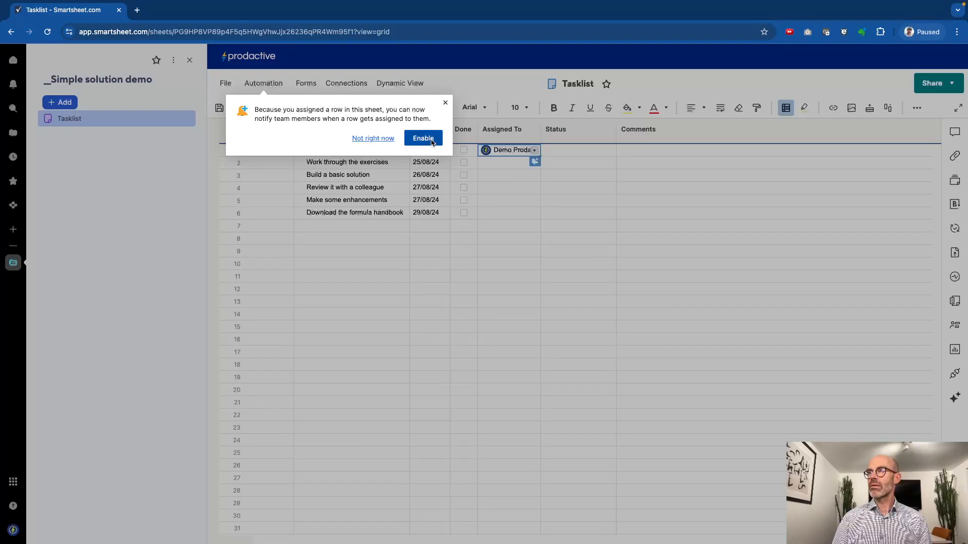
left_click(382, 139)
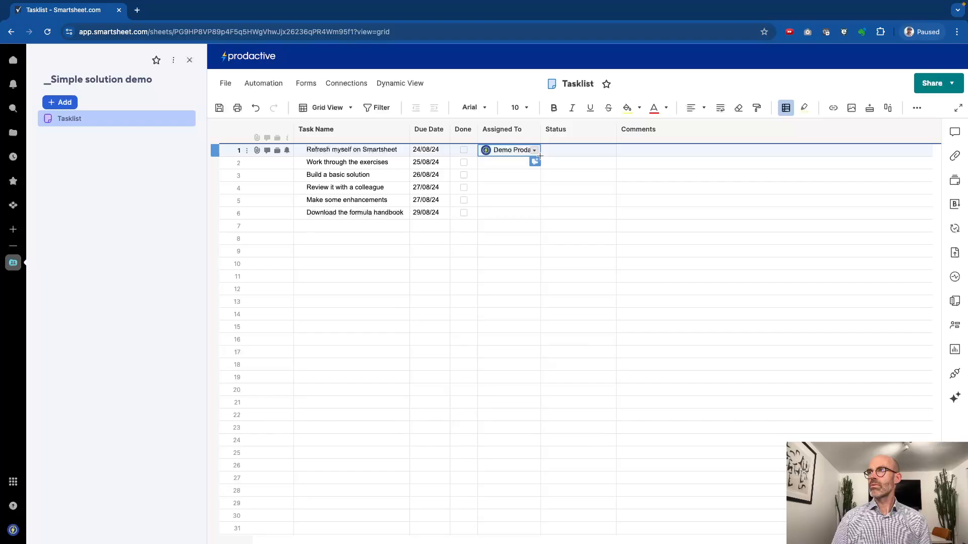
left_click_drag(536, 160, 533, 213)
left_click(568, 214)
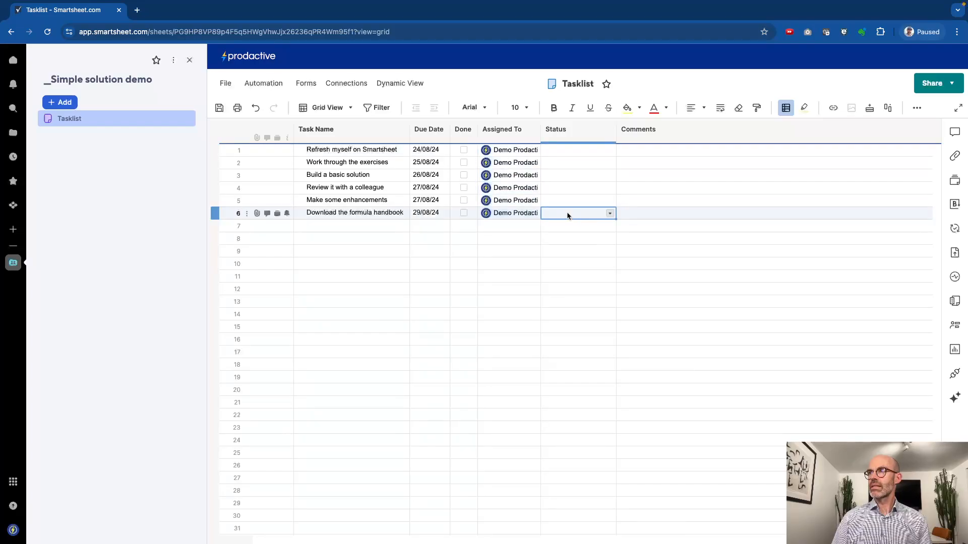
Set the status of all six tasks to Not Started by filling down from the first row, and save the sheet
left_click(567, 149)
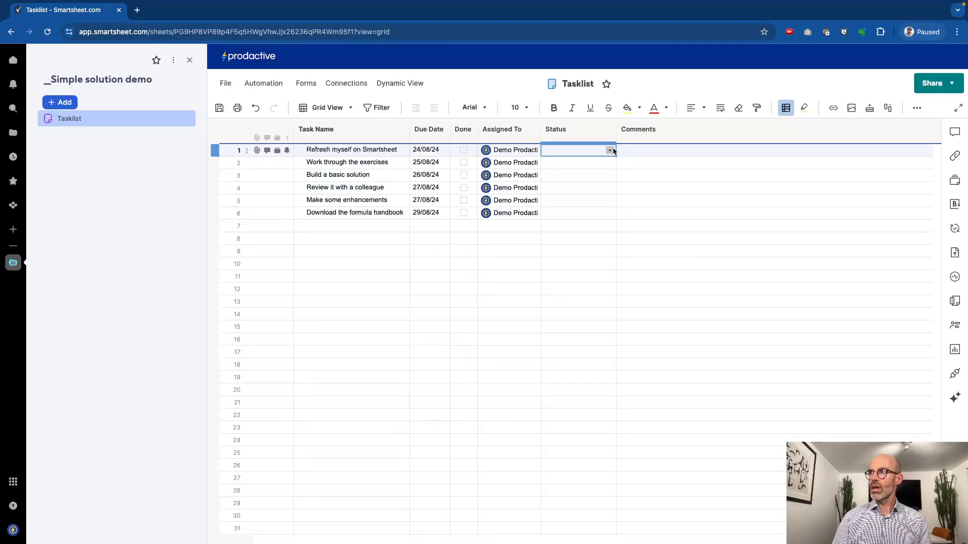
left_click(609, 152)
left_click(592, 162)
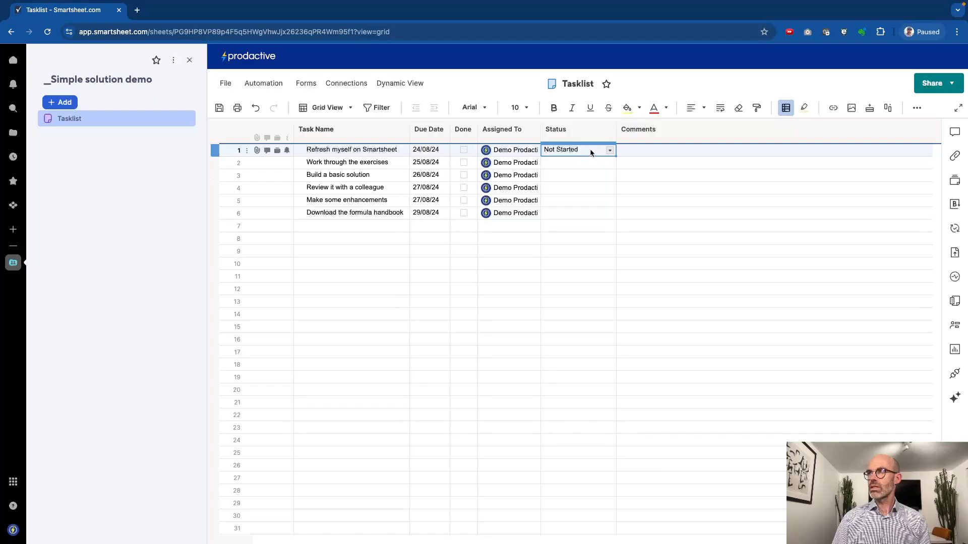
left_click(592, 217, "shift")
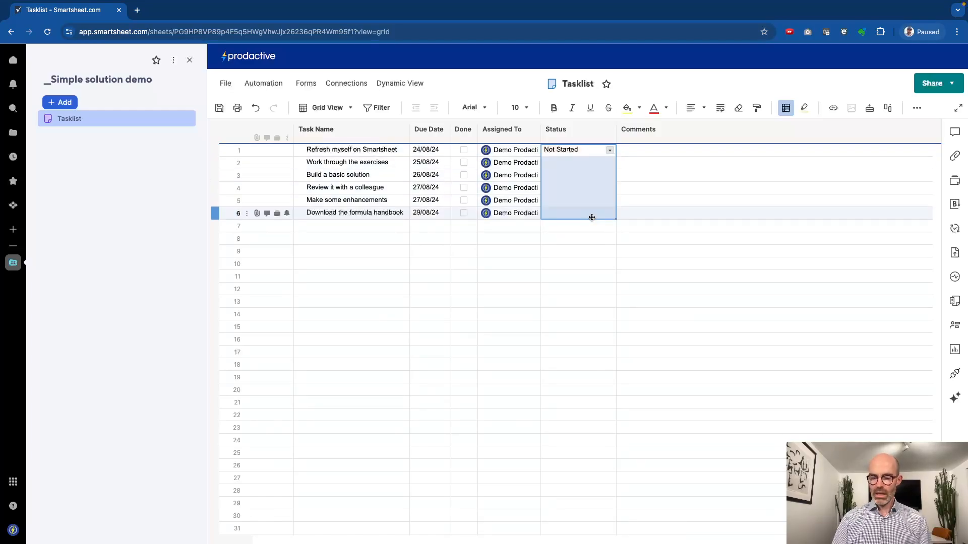
key("ctrl+d")
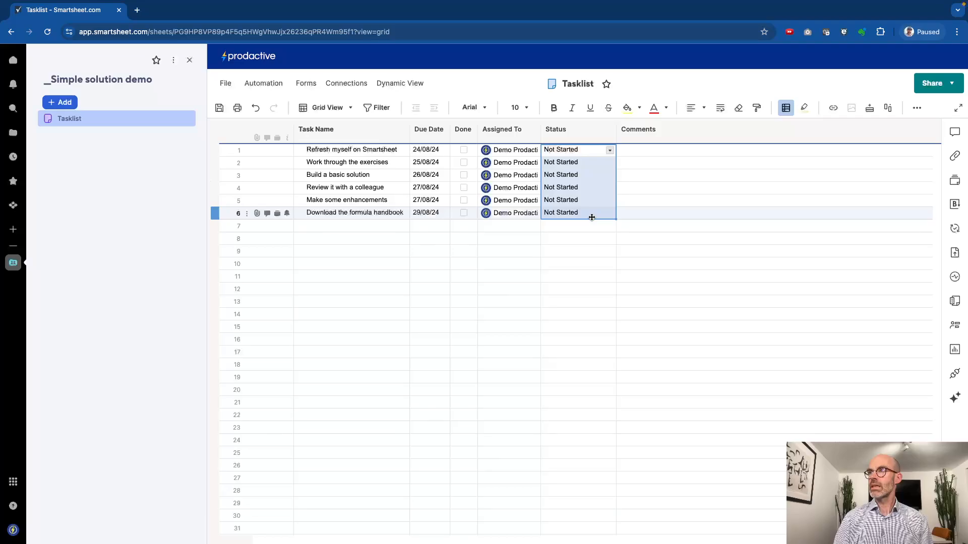
left_click(589, 241)
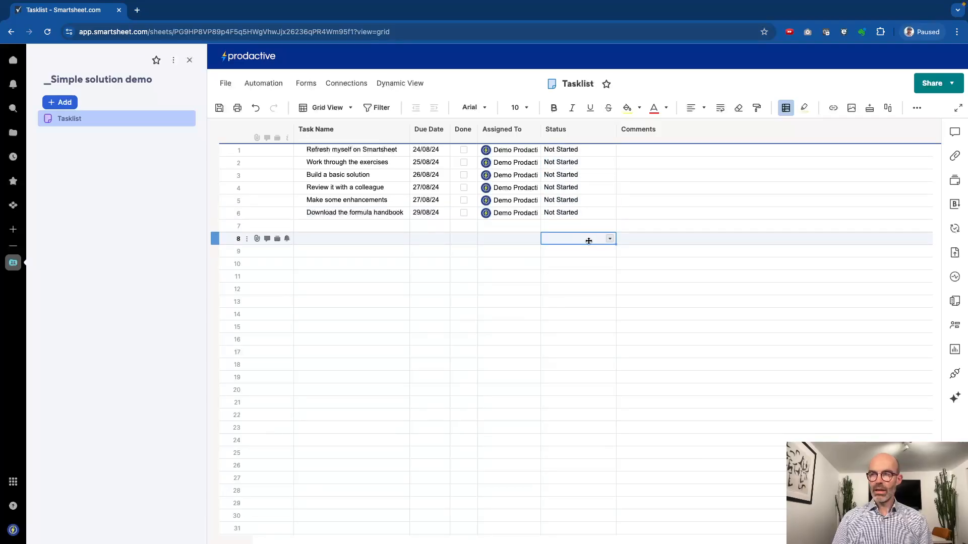
key("ctrl+s")
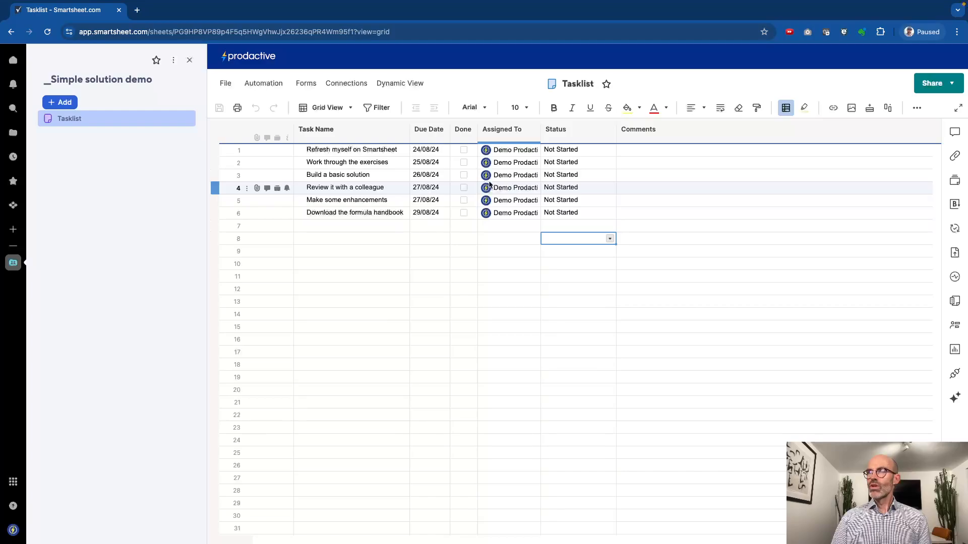
Switch the task sheet from the grid to the new Board view
left_click(349, 108)
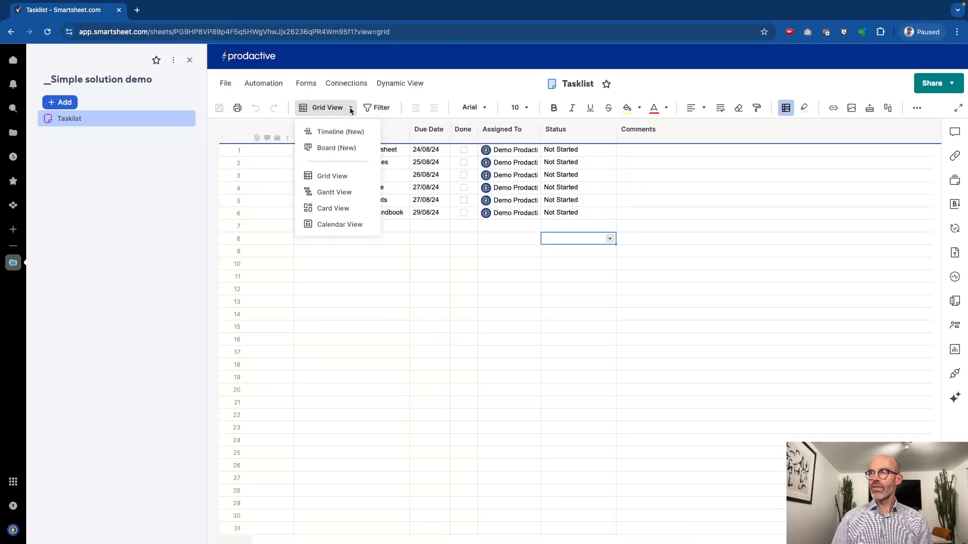
left_click(332, 149)
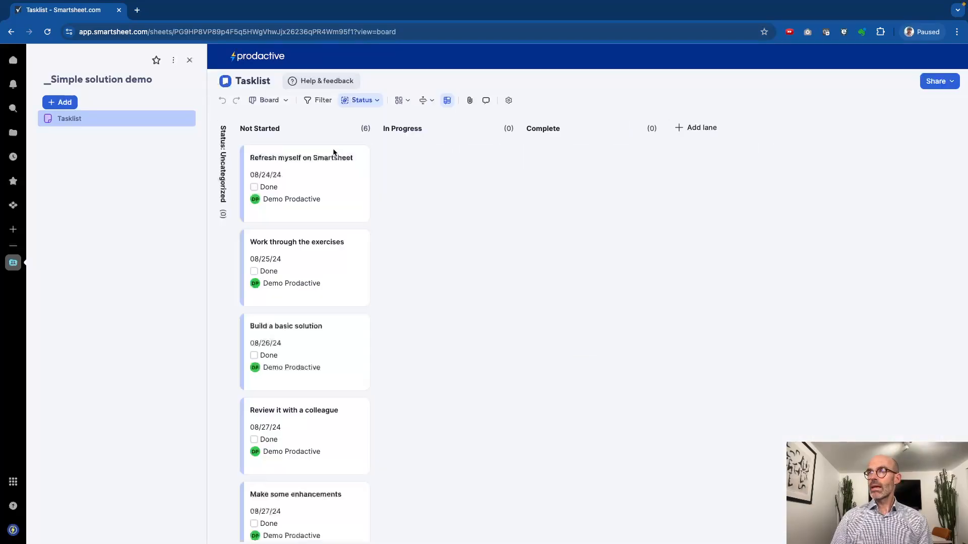
Move the Refresh myself on Smartsheet card to In Progress and on to Complete, and the Work through the exercises card to In Progress
left_click(307, 183)
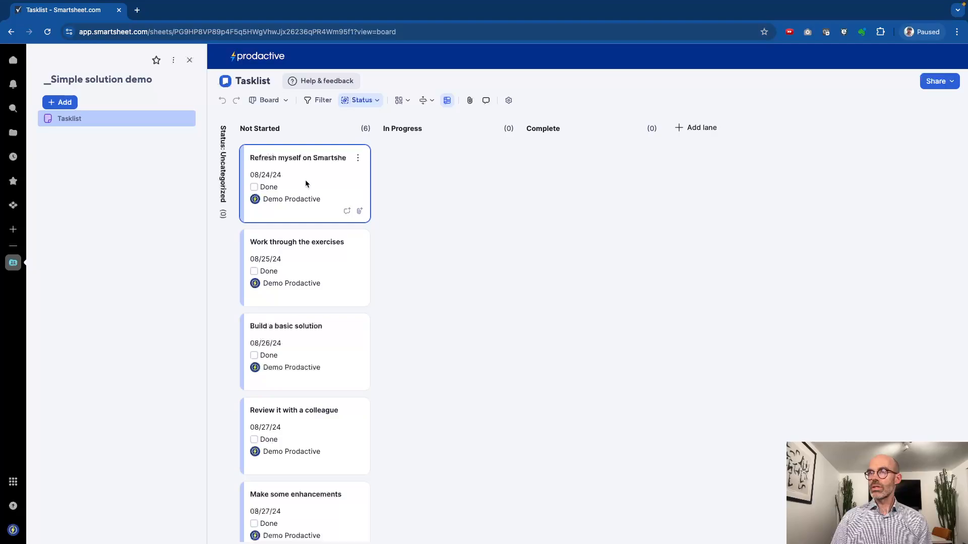
left_click_drag(305, 189, 428, 195)
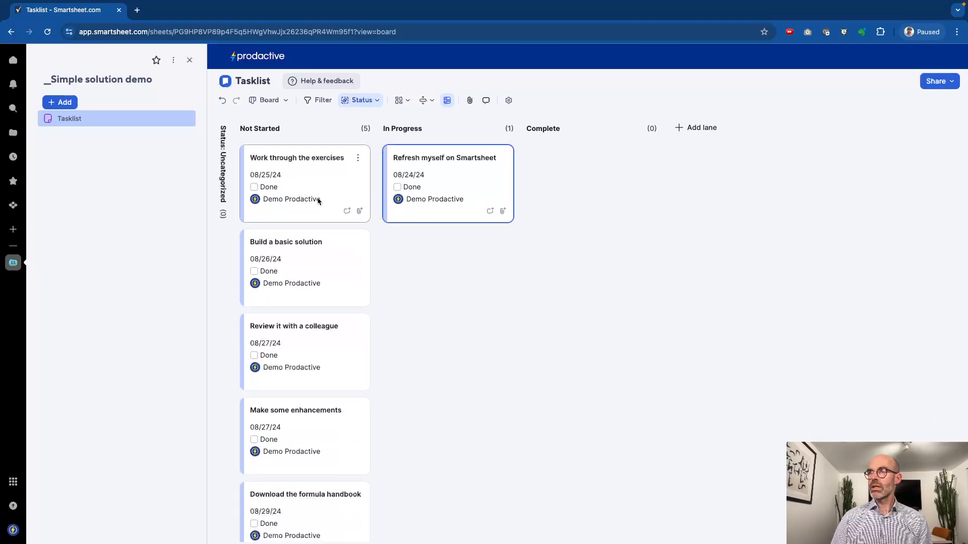
left_click_drag(320, 201, 464, 270)
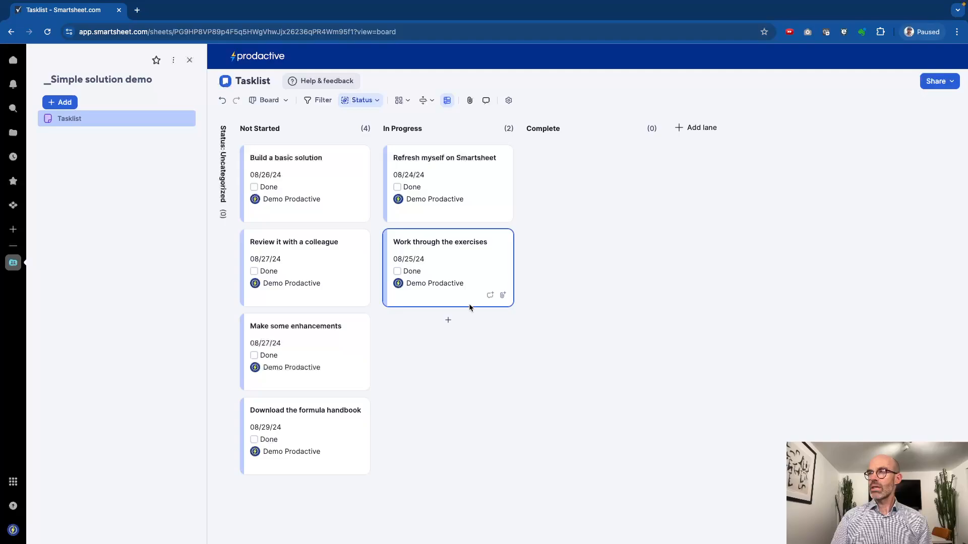
left_click_drag(437, 185, 595, 182)
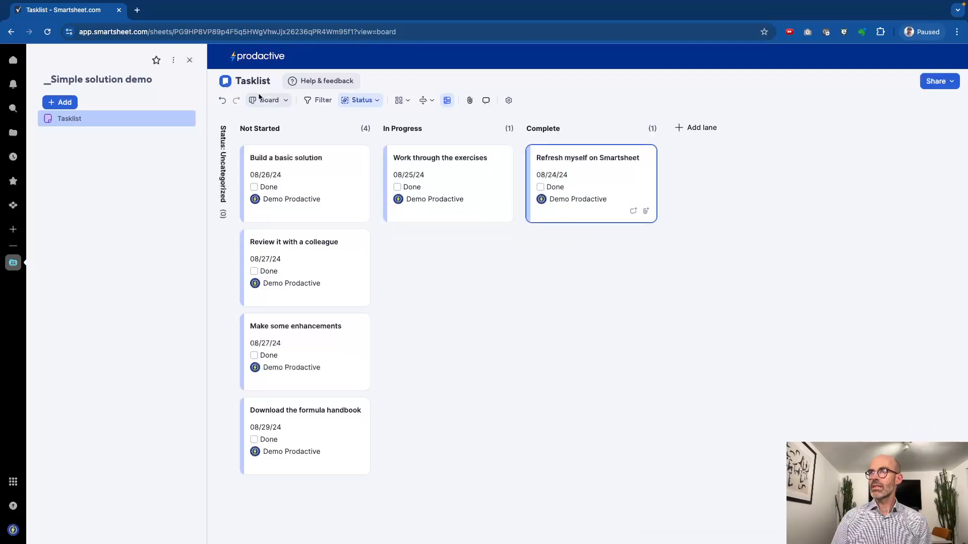
Back in Grid view, wrap the text in all columns from Task Name to Comments and widen Assigned To so each assignee fits on one line
left_click(284, 101)
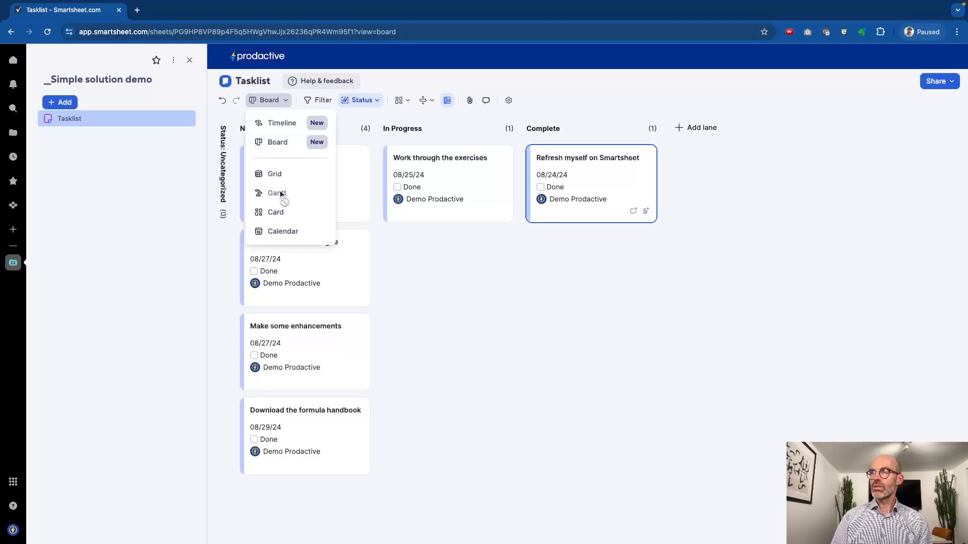
left_click(276, 174)
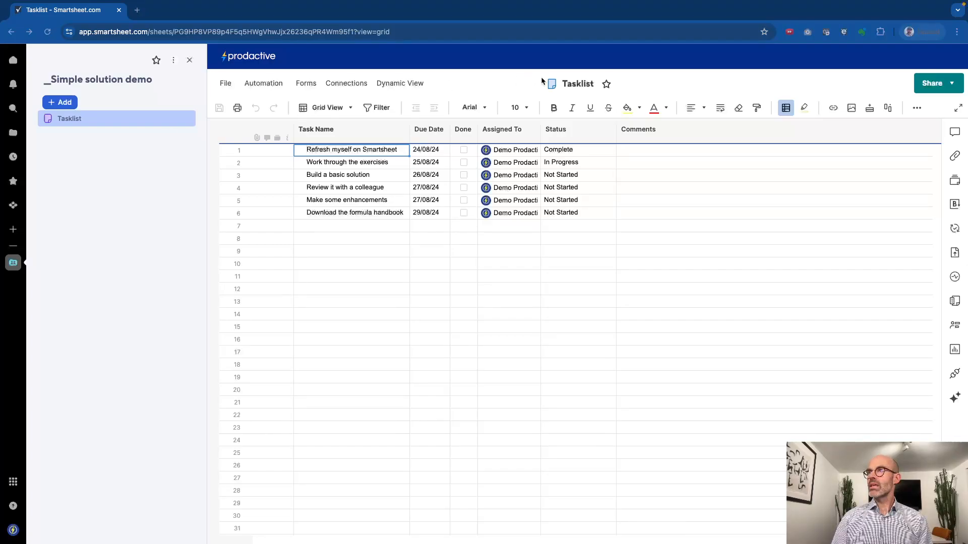
left_click(345, 134)
left_click(696, 136, "shift")
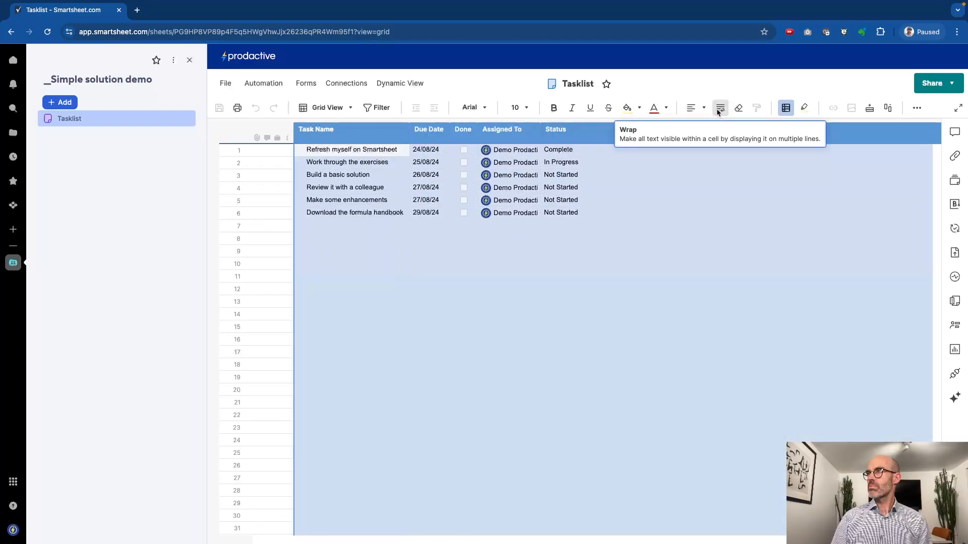
left_click(720, 108)
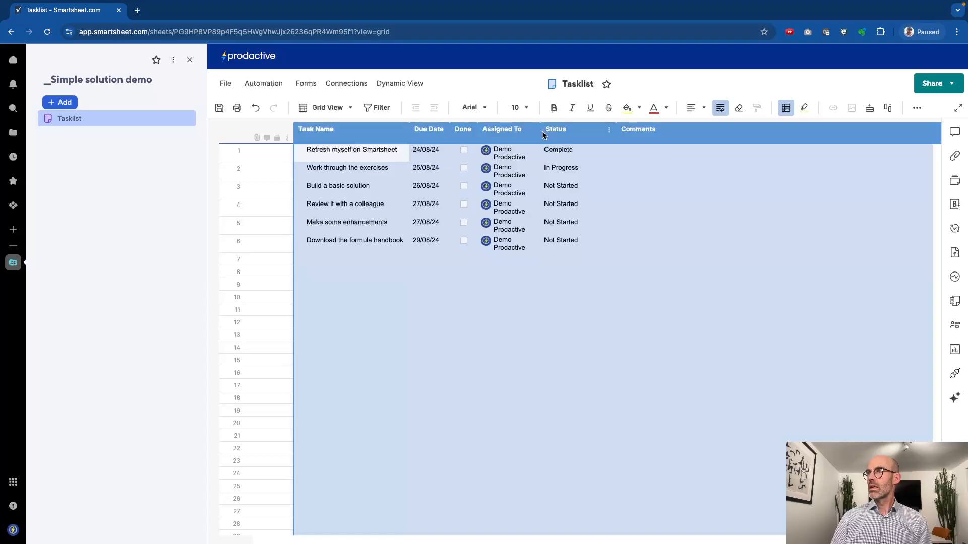
left_click(521, 137)
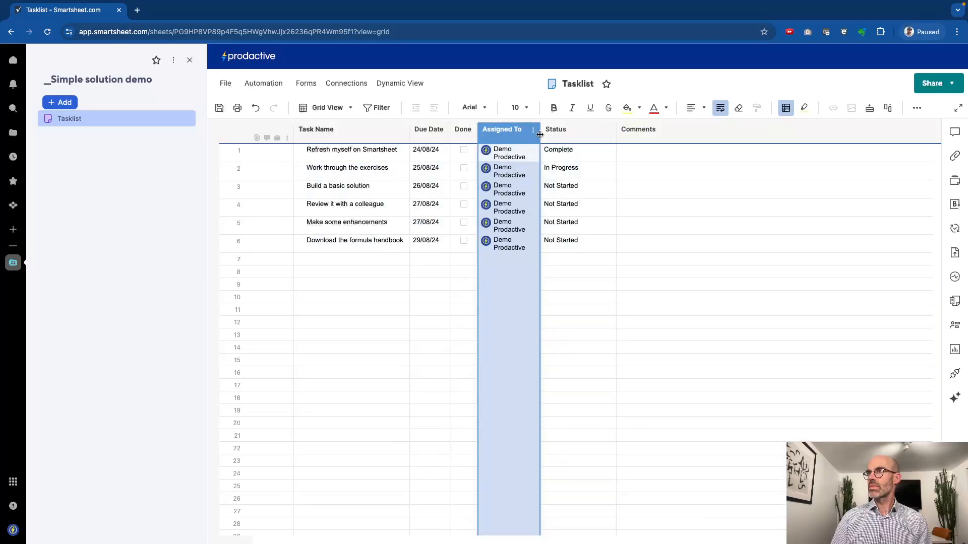
left_click_drag(547, 137, 562, 137)
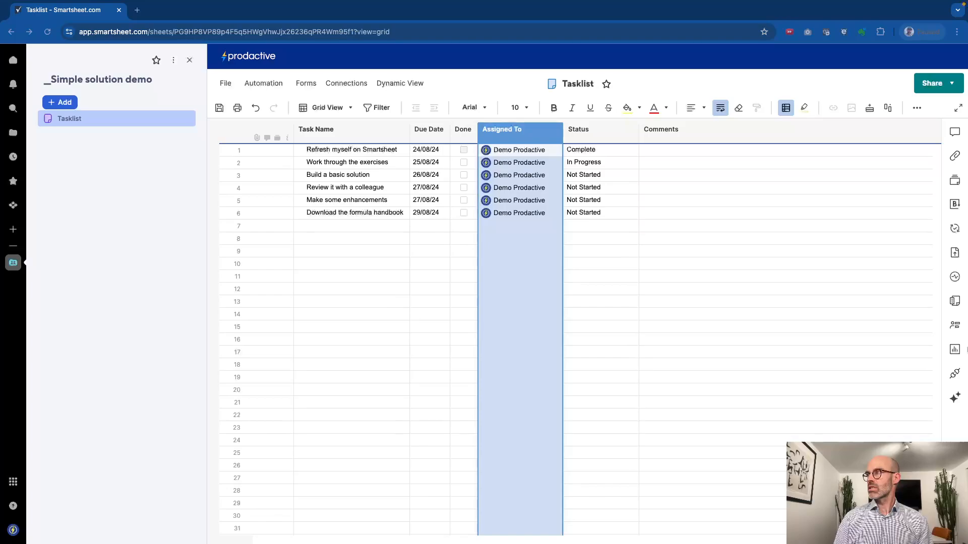
Create two Text/Number sheet summary fields named Not Started and In Progress
left_click(955, 301)
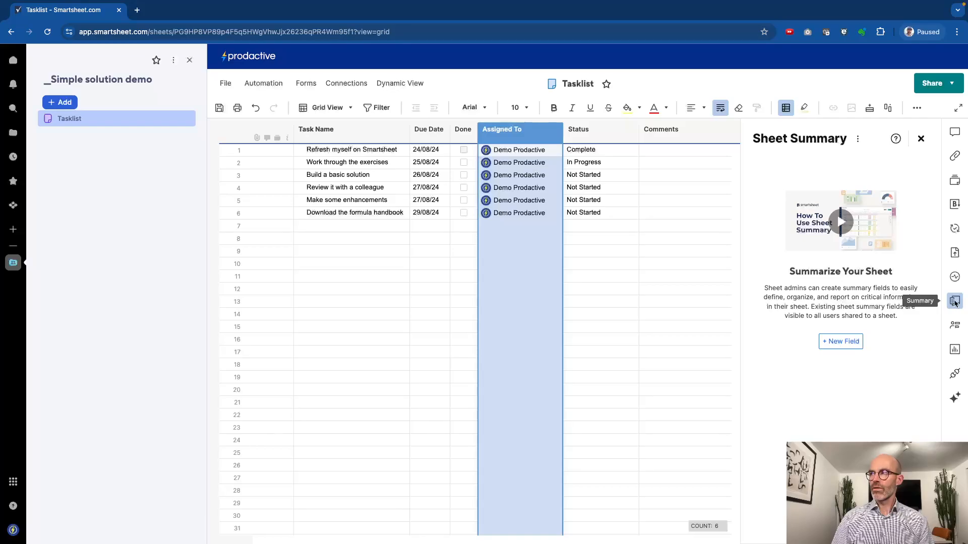
left_click(832, 342)
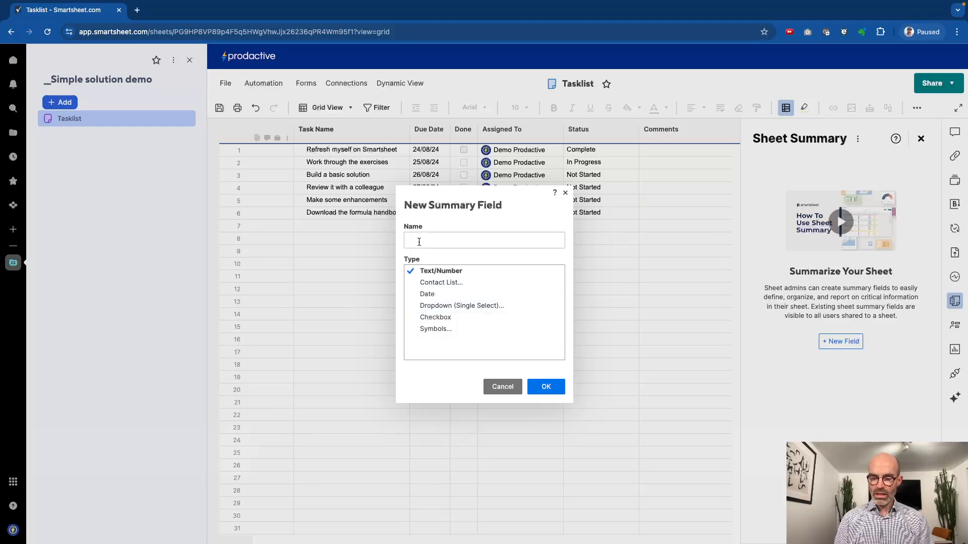
type("Not Started")
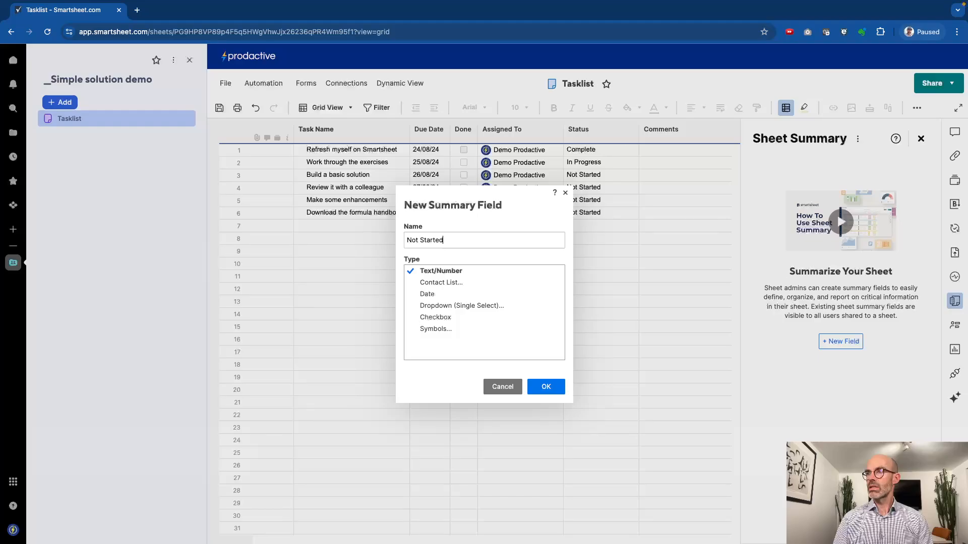
left_click(546, 387)
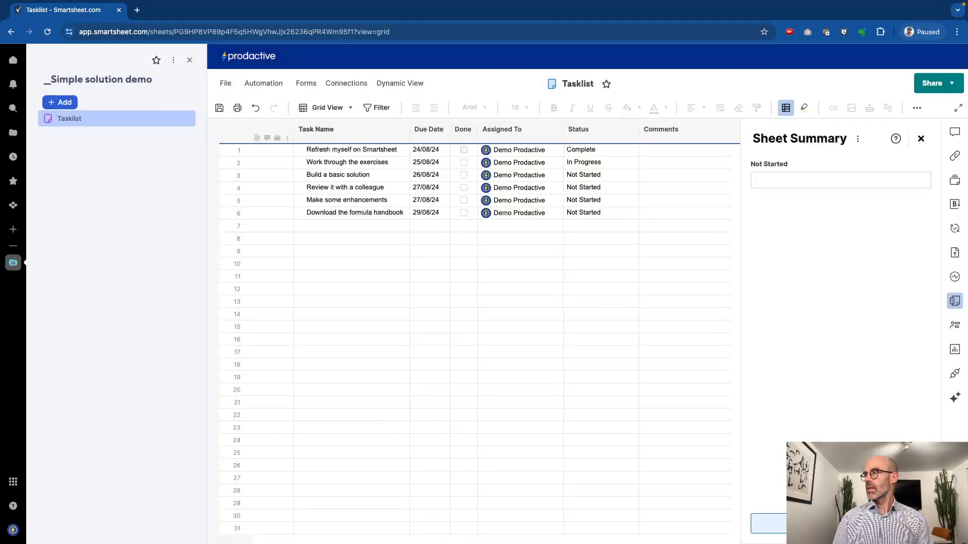
left_click(841, 524)
type("In Progress")
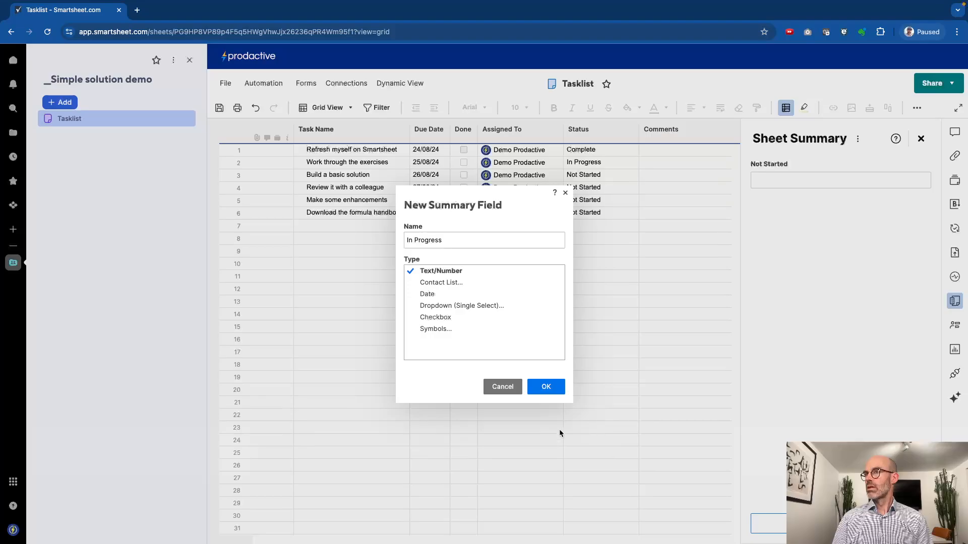
left_click(555, 387)
Add a third Text/Number sheet summary field named Complete
left_click(767, 524)
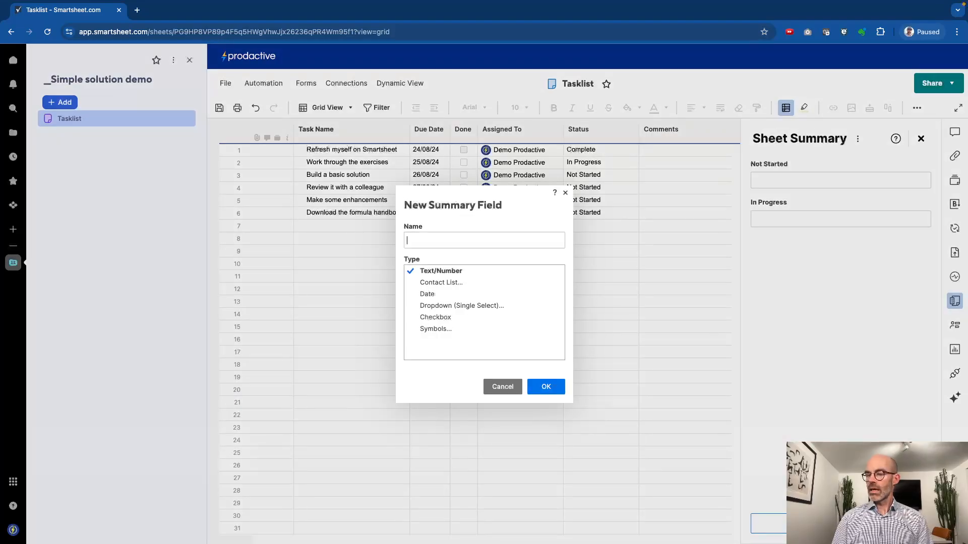
type("Complert")
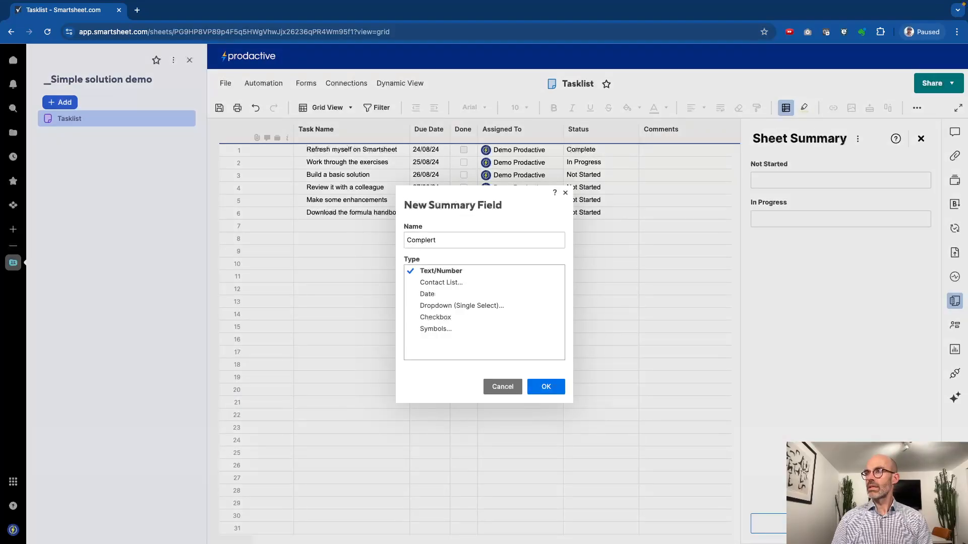
key("BackSpace")
key("BackSpace")
type("te")
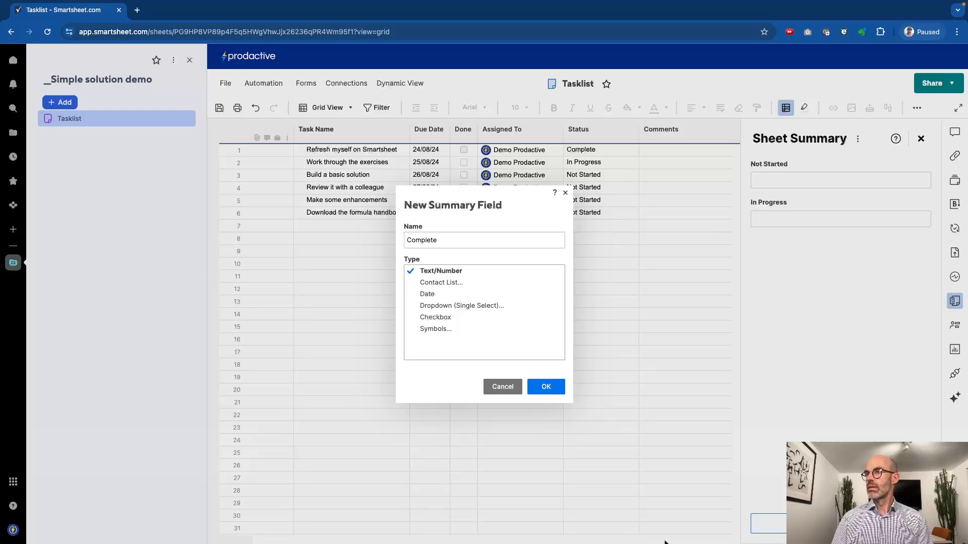
left_click(546, 387)
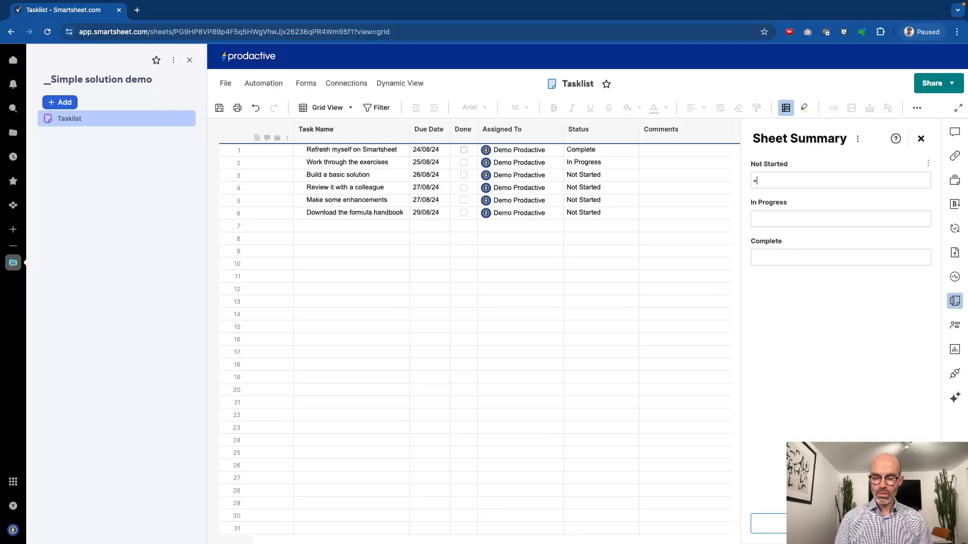
Enter =COUNTIF(Status:Status, "Not Started") in the Not Started summary field and copy the formula
type("COUNTIF(Status:Status, \"Not Started\")")
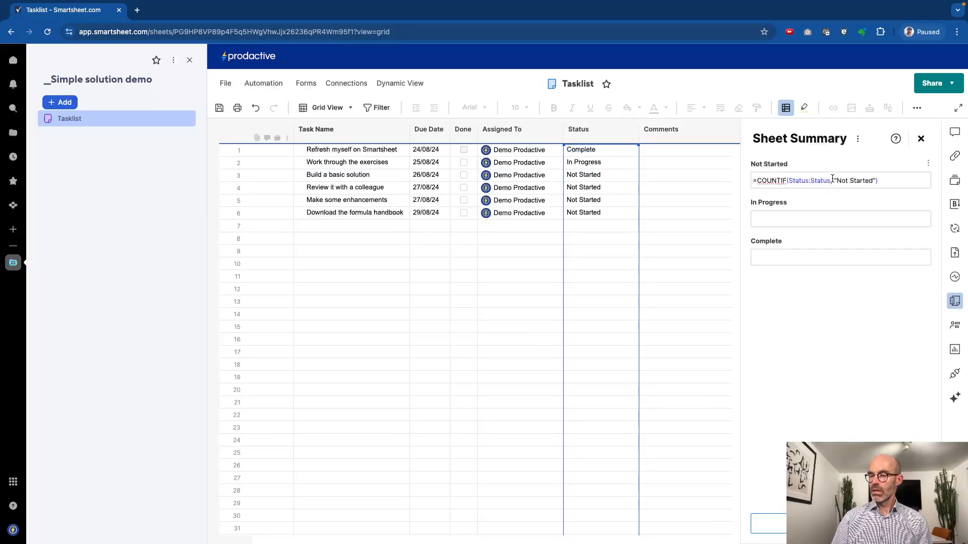
key("Return")
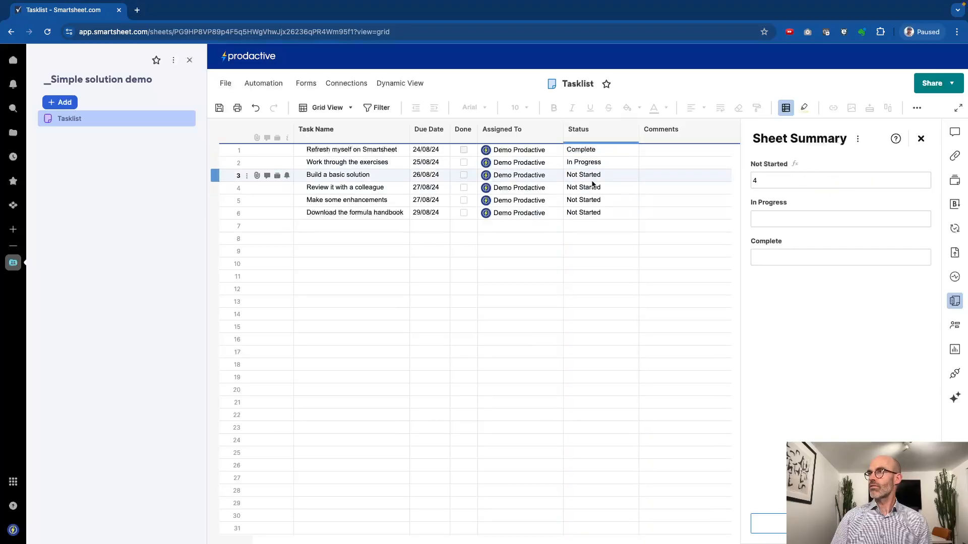
left_click(767, 182)
key("ctrl+a")
key("ctrl+c")
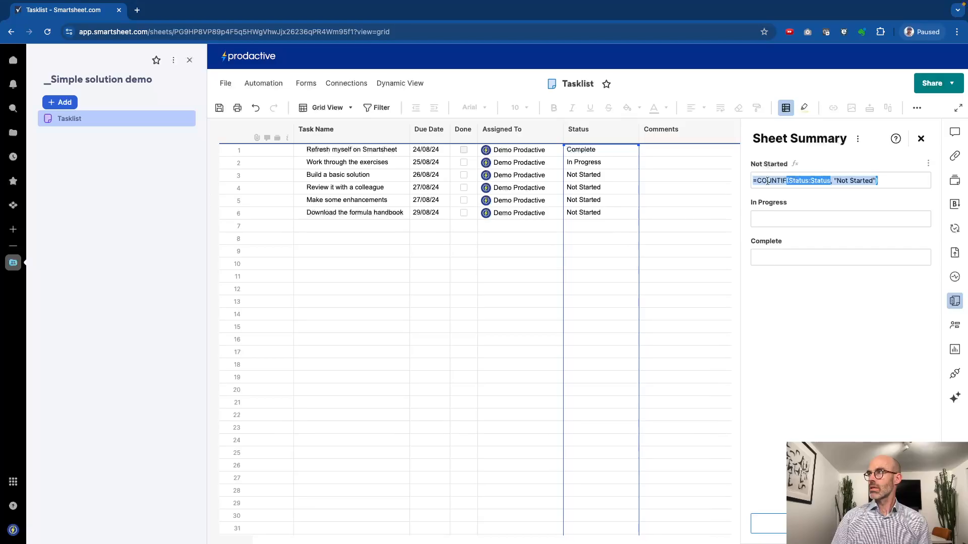
Paste the copied formula into the In Progress summary field and change its criterion to "In Progress"
left_click(764, 220)
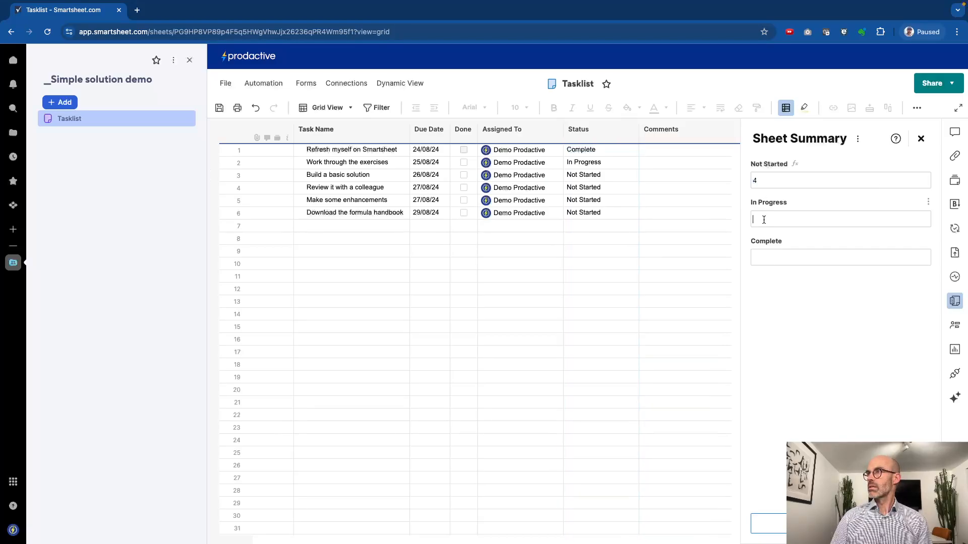
key("ctrl+v")
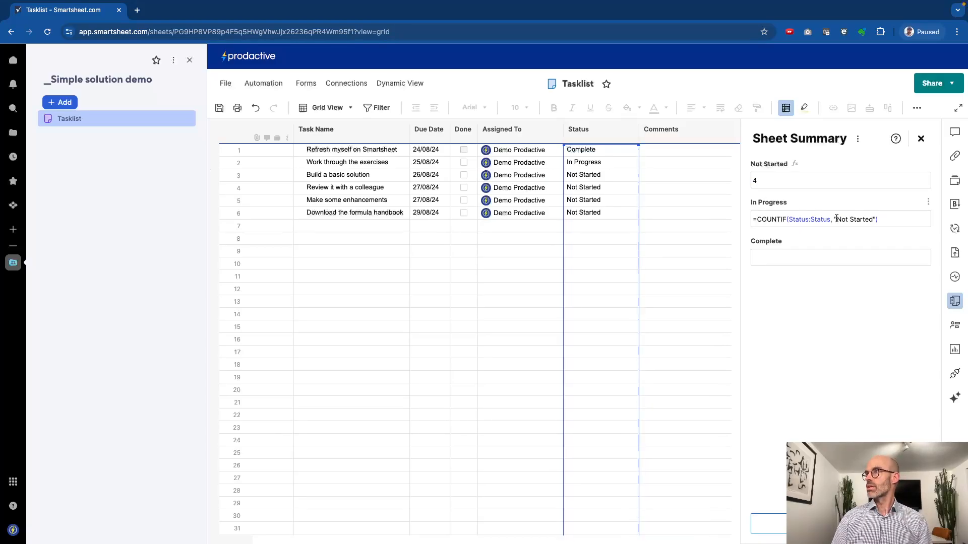
left_click_drag(837, 219, 874, 219)
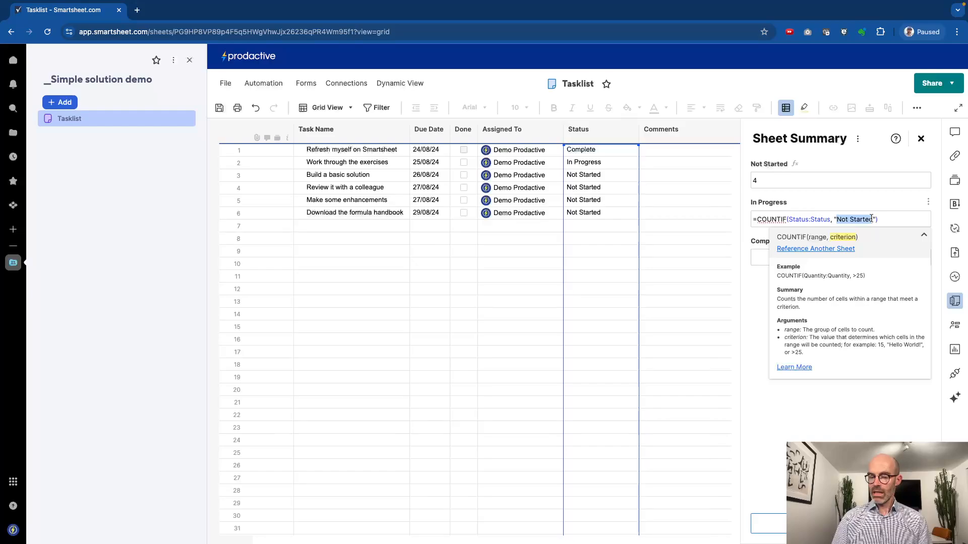
type("InProgress")
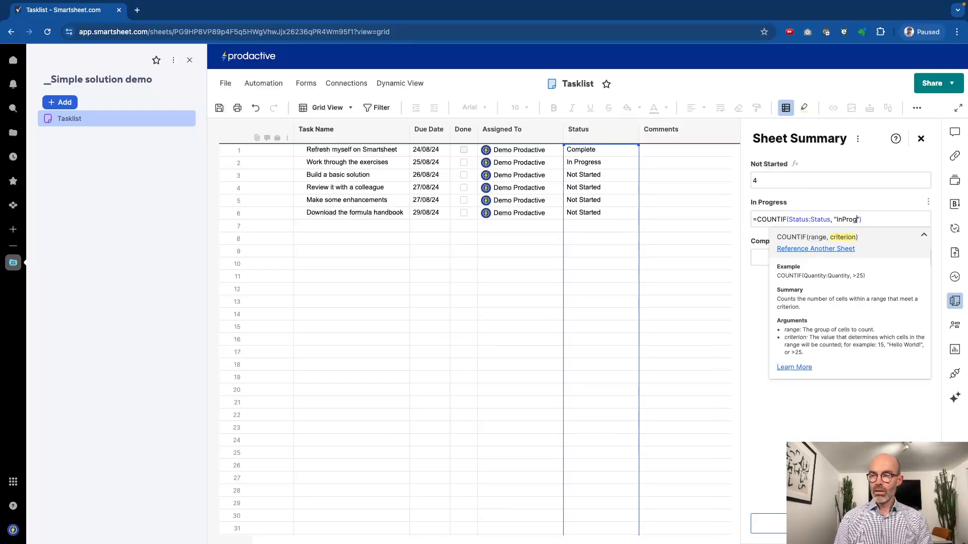
left_click(842, 220)
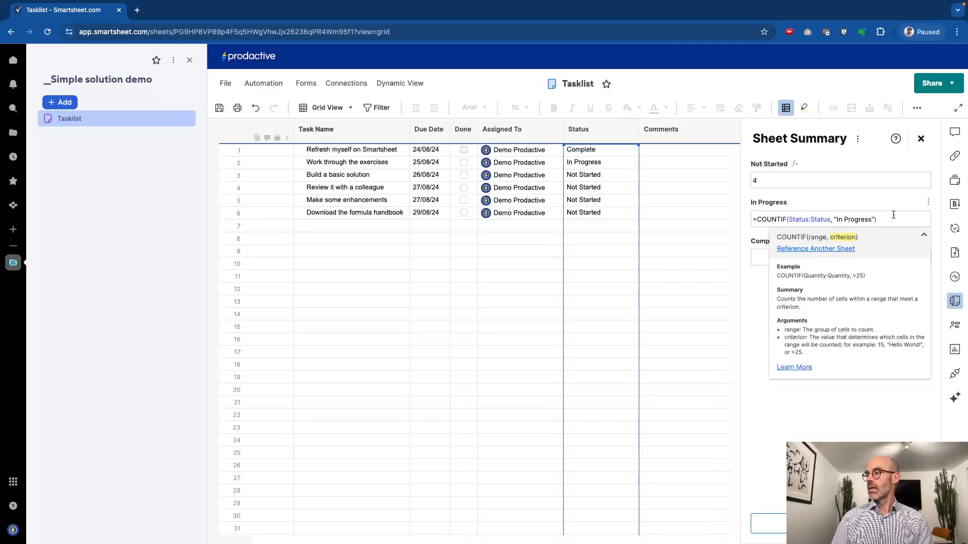
key("Return")
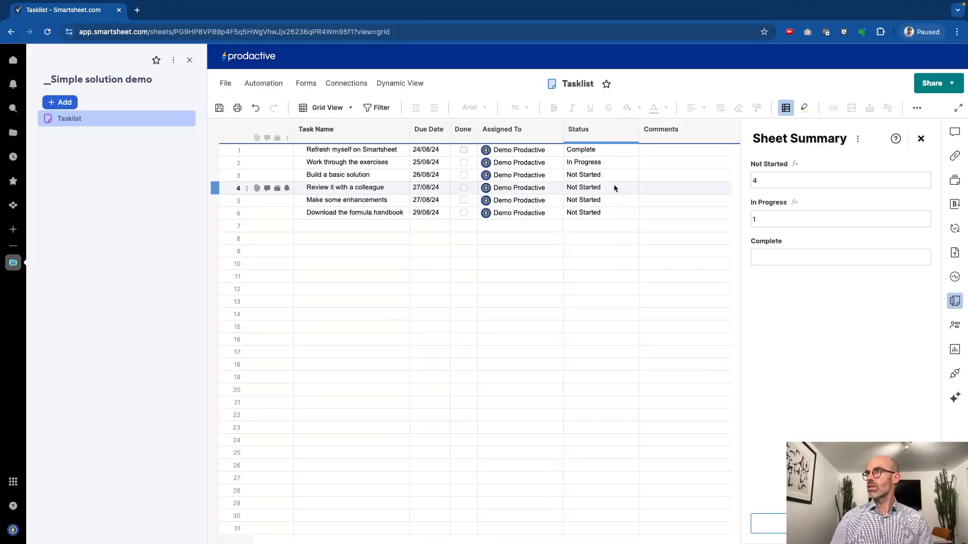
Paste the copied formula into the Complete summary field and change its criterion to "Complete"
left_click(771, 255)
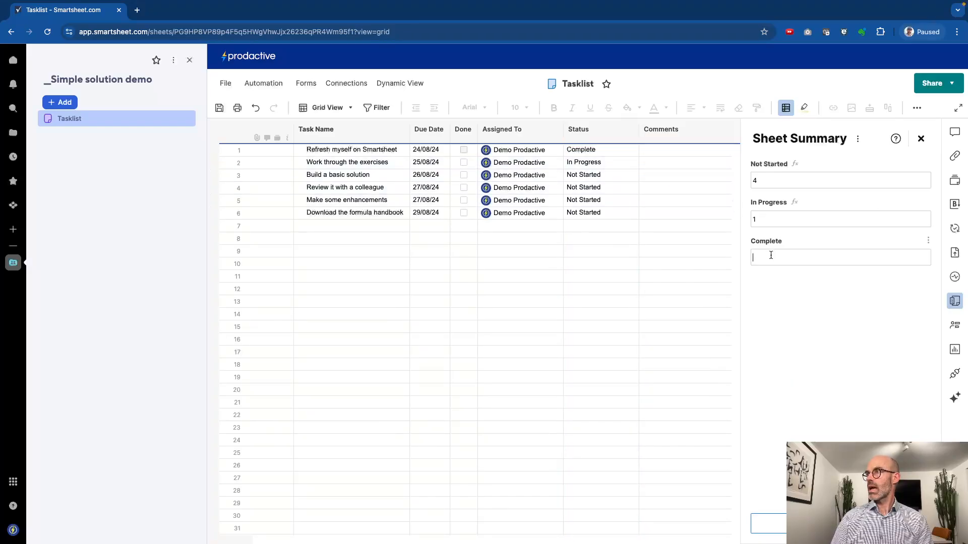
key("ctrl+v")
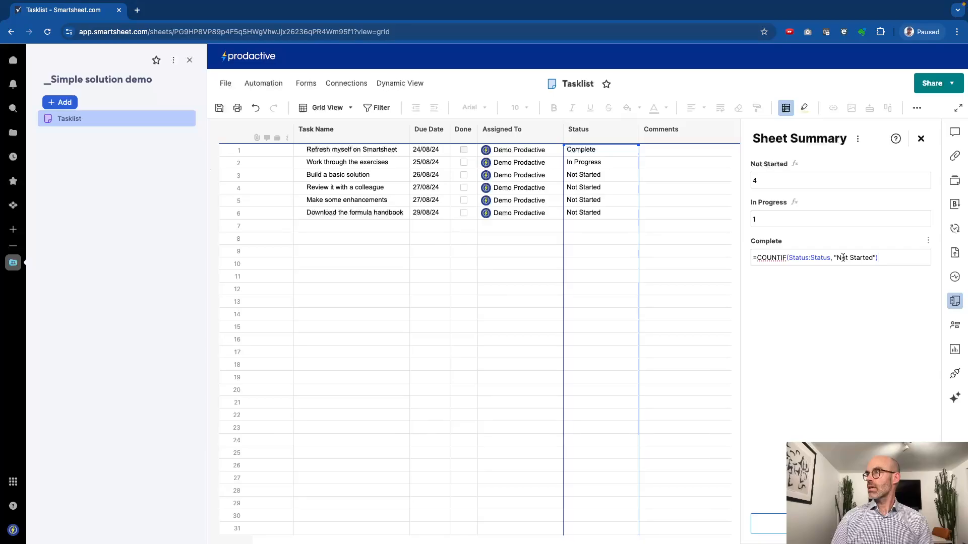
left_click_drag(837, 258, 871, 258)
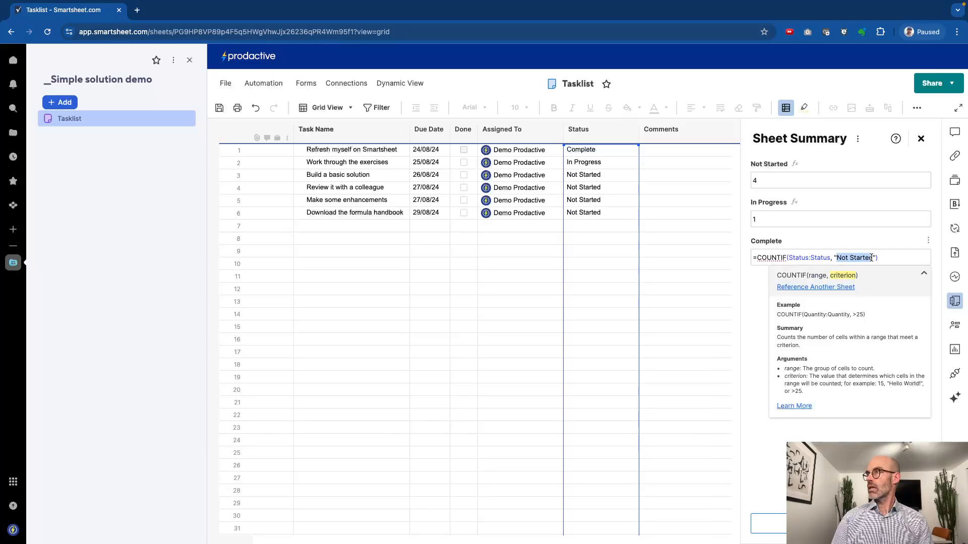
type("Complete")
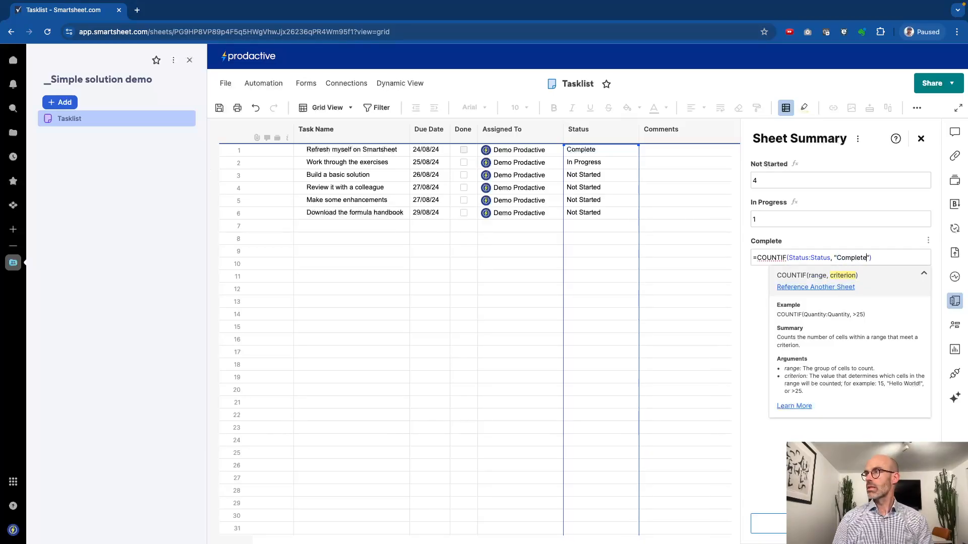
key("Return")
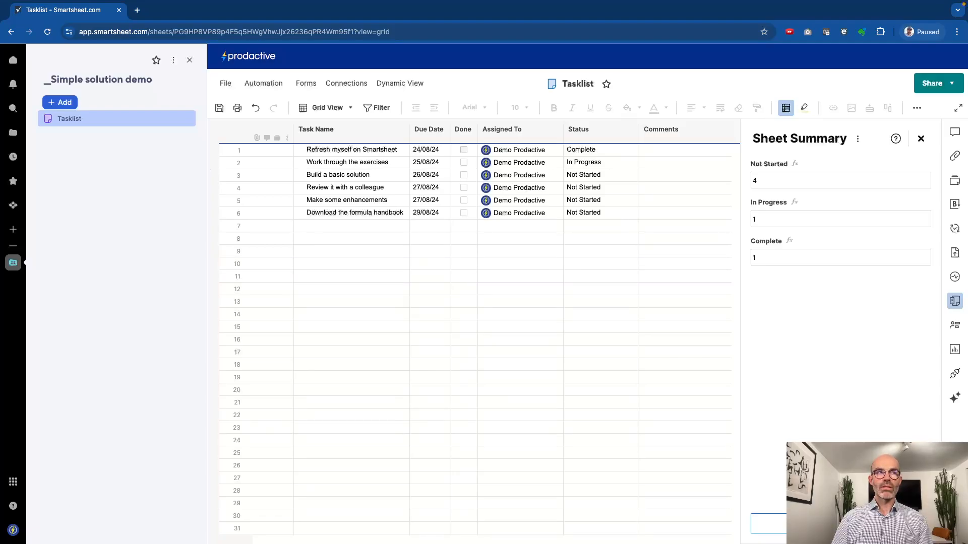
left_click(566, 255)
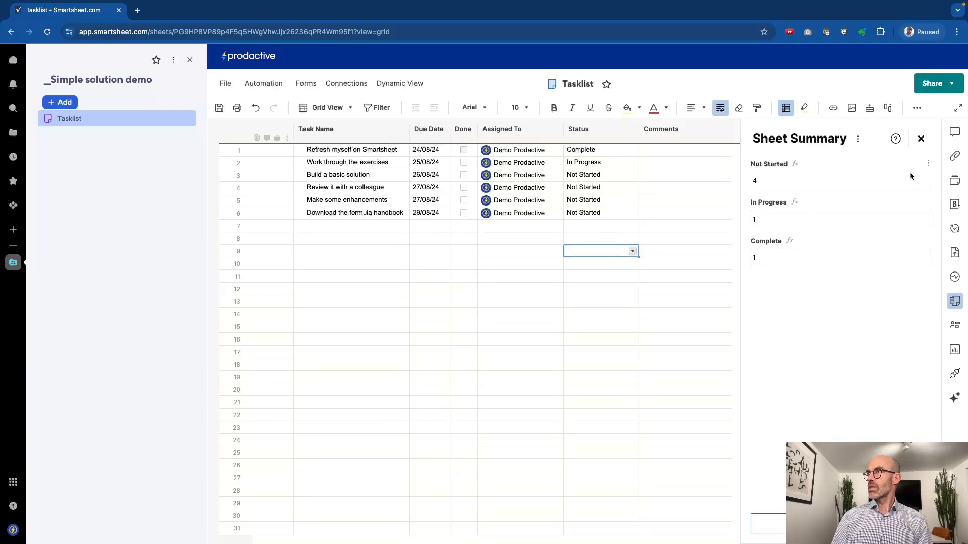
left_click(839, 293)
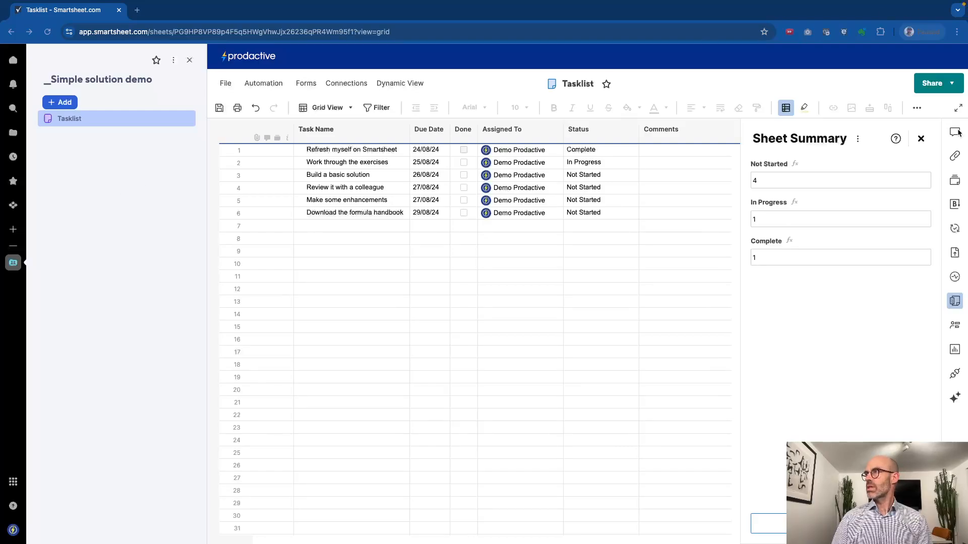
Close the sheet summary and add a conditional formatting rule with the condition that Due Date is in the past
left_click(921, 140)
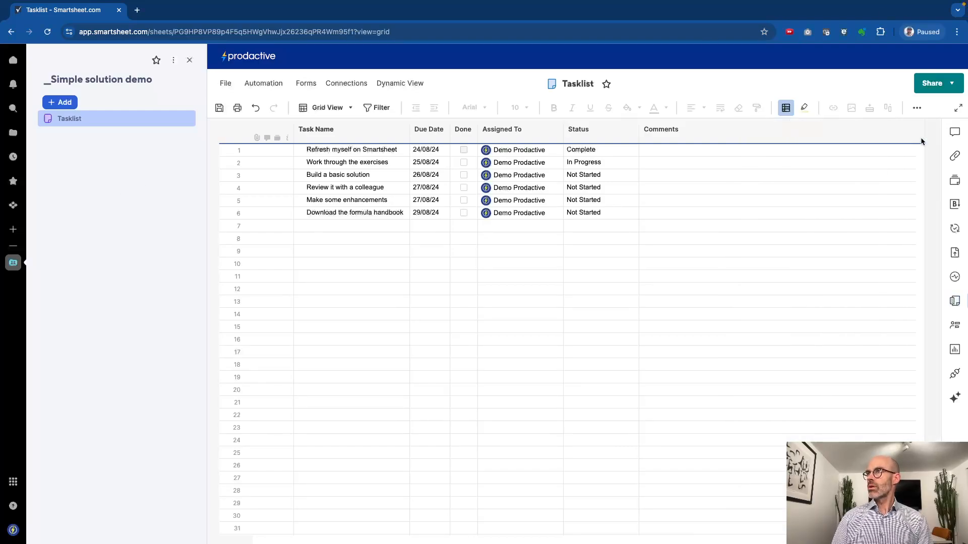
left_click(784, 109)
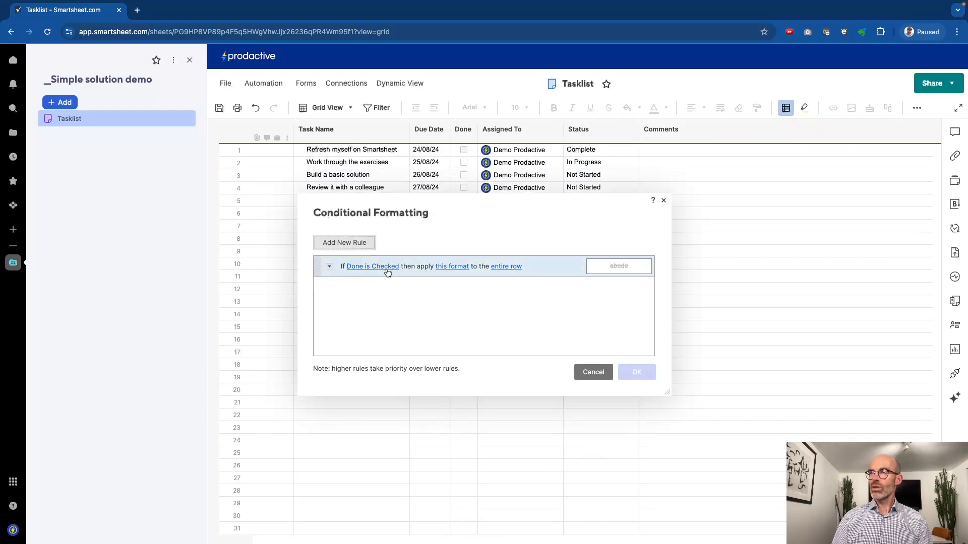
left_click(343, 246)
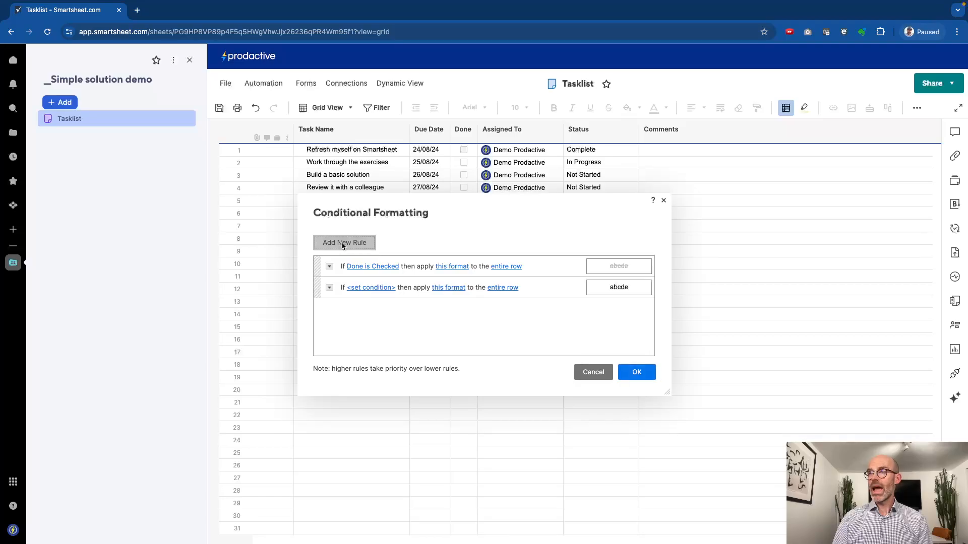
left_click(365, 289)
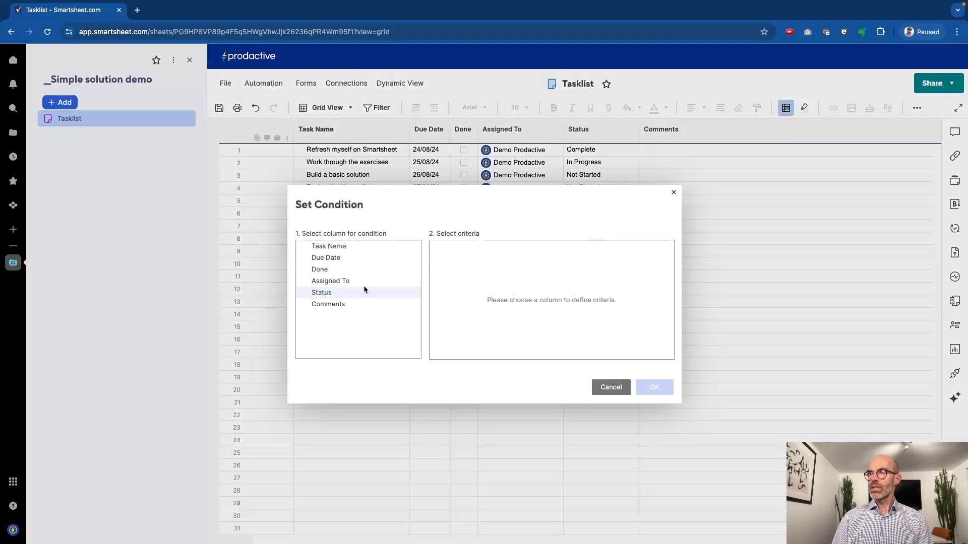
left_click(334, 258)
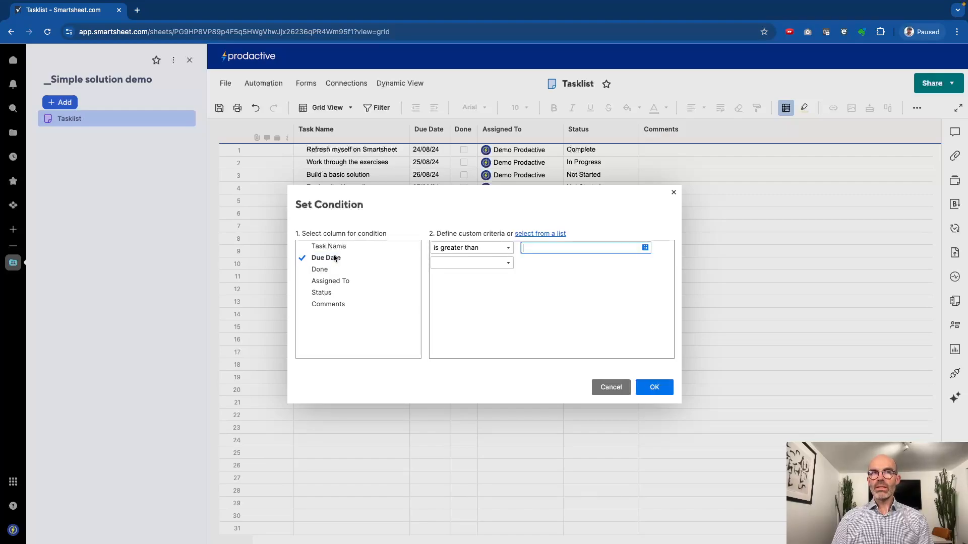
left_click(477, 249)
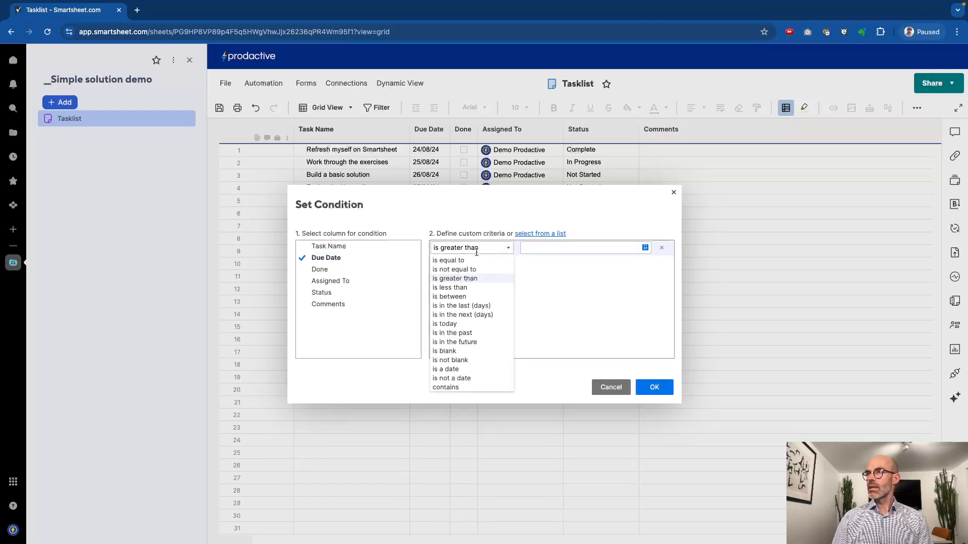
left_click(460, 333)
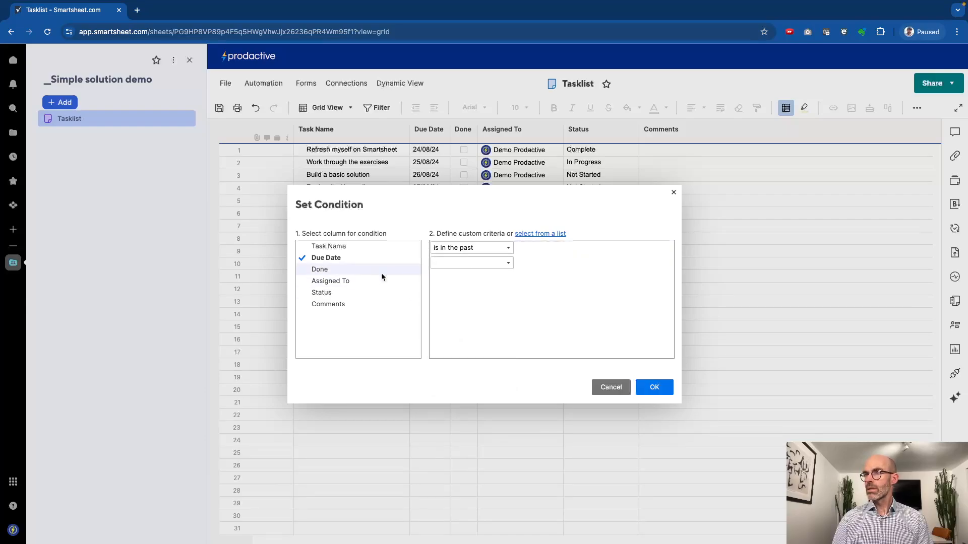
left_click(654, 388)
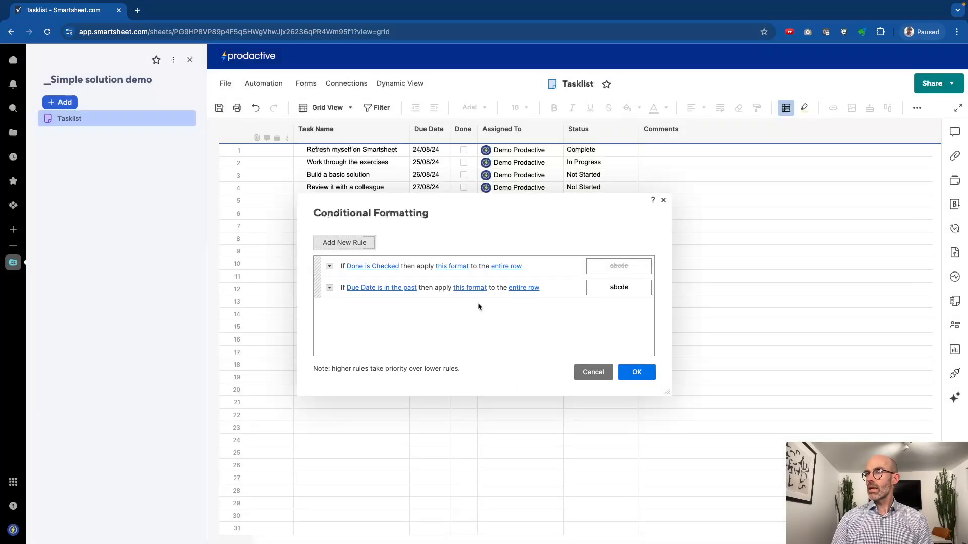
Add an AND condition to the Due Date formatting rule requiring Done to be Unchecked
left_click(328, 288)
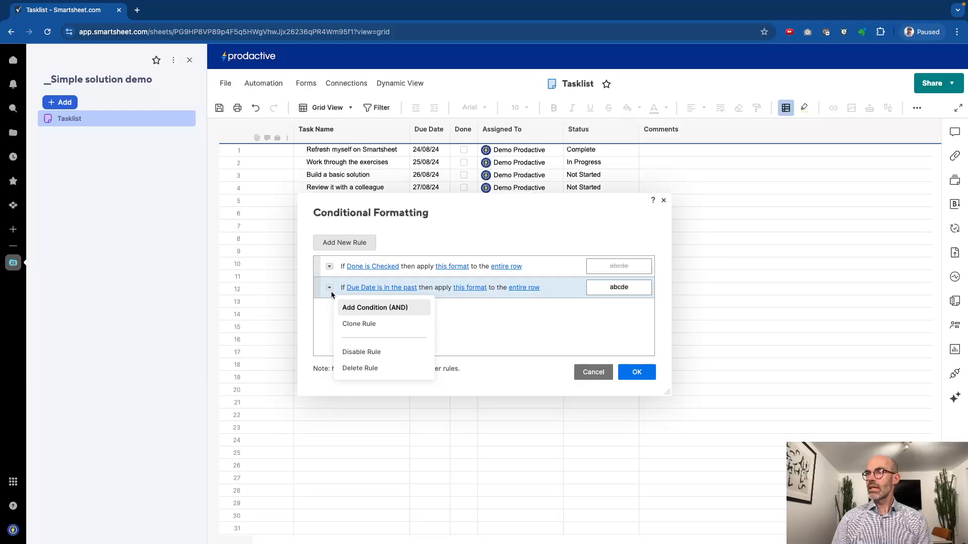
left_click(360, 309)
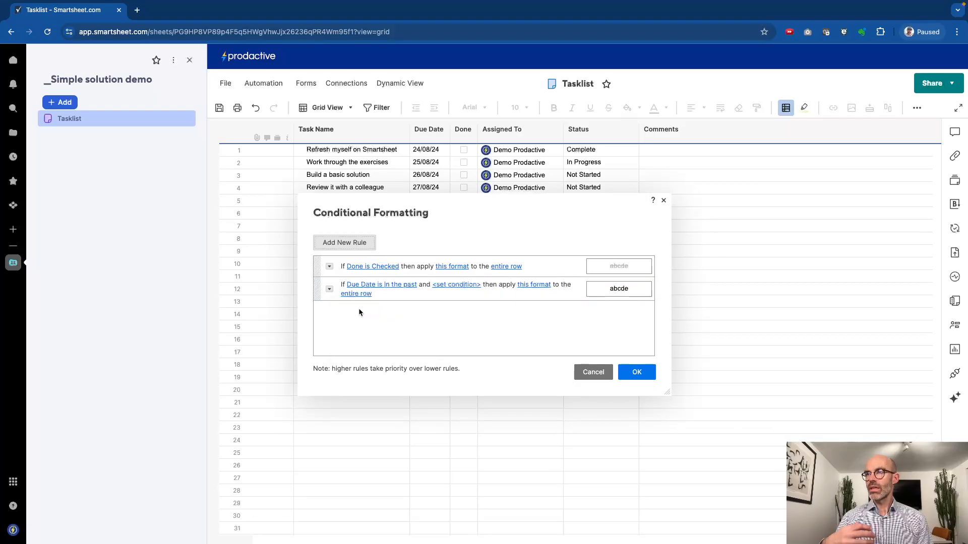
left_click(457, 286)
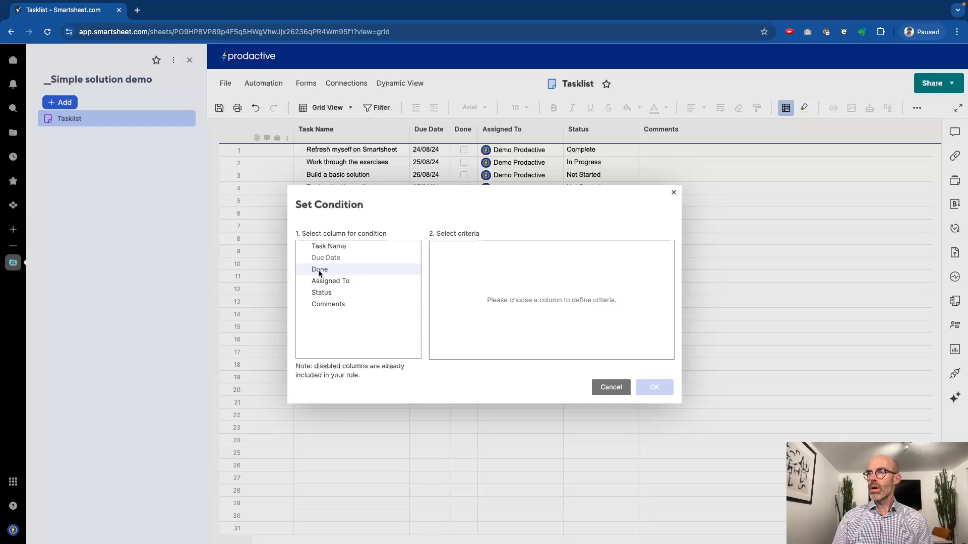
left_click(320, 269)
left_click(461, 269)
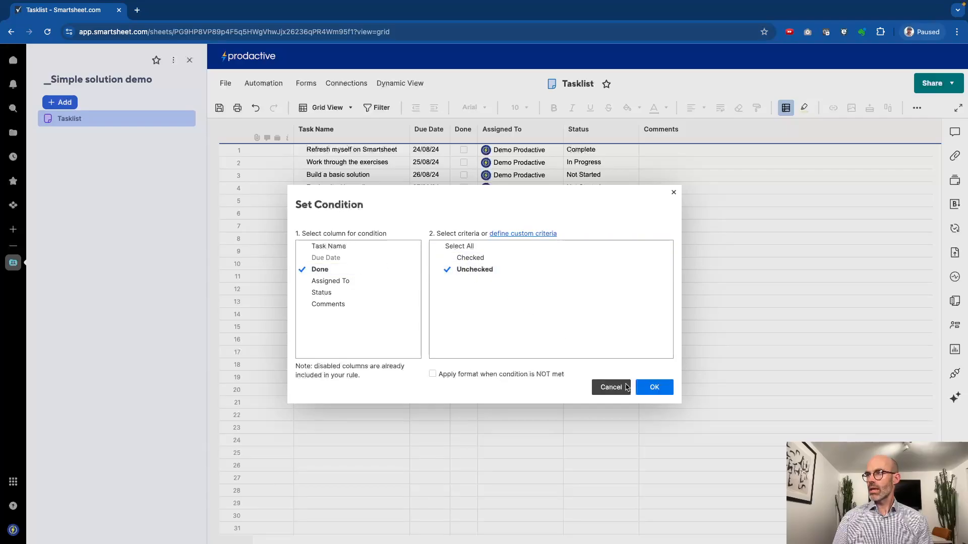
left_click(654, 388)
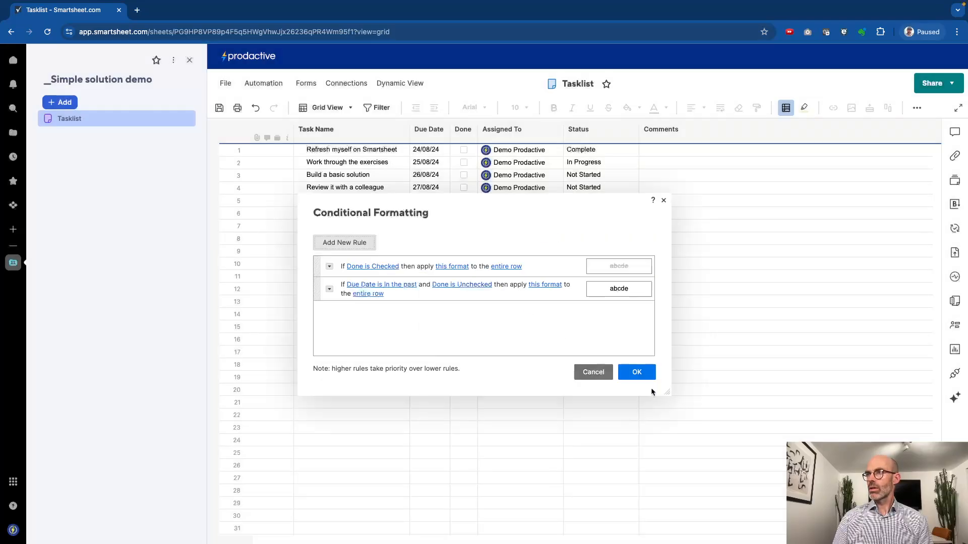
Give the overdue rule an orange background for the entire row and apply the conditional formatting
left_click(550, 286)
left_click(572, 373)
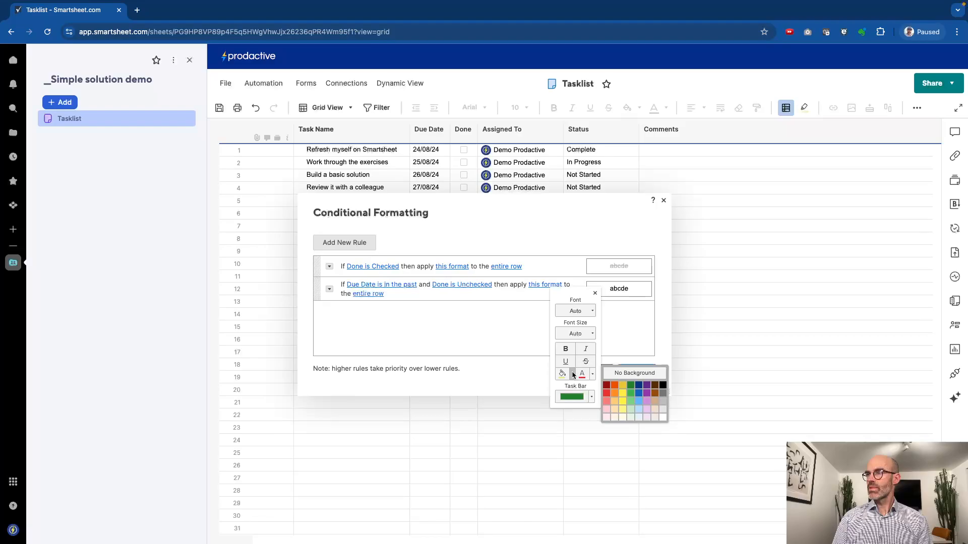
left_click(615, 393)
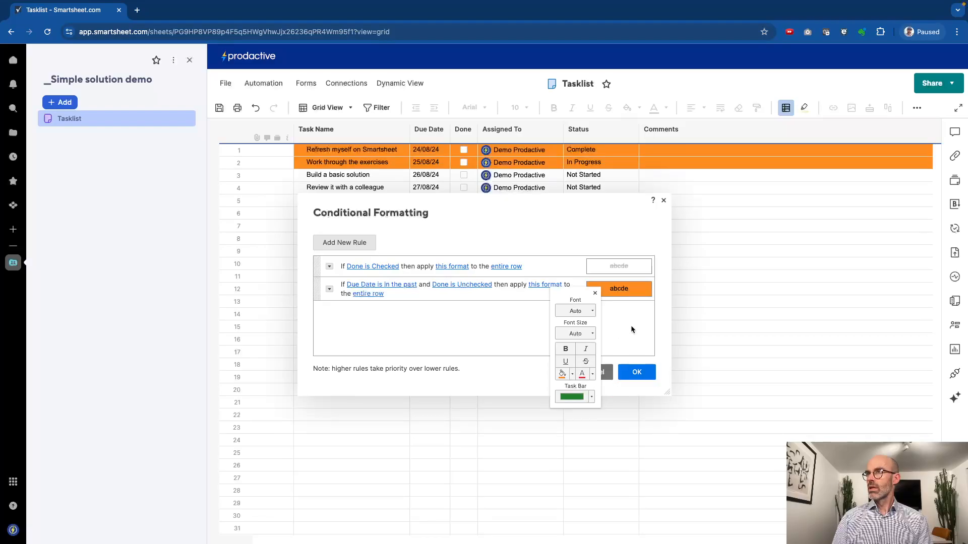
left_click(639, 376)
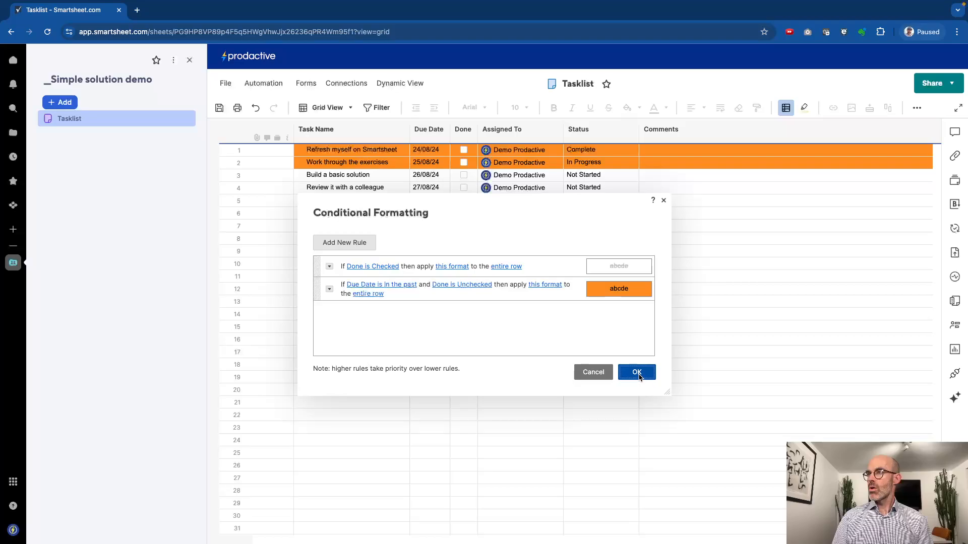
left_click(637, 373)
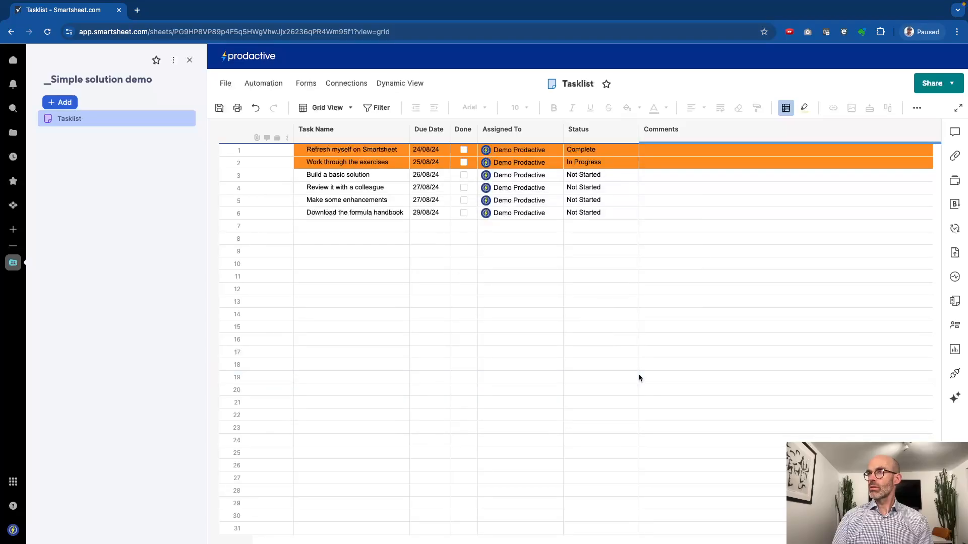
Mark the task "Refresh myself on Smartsheet" as done
left_click(463, 150)
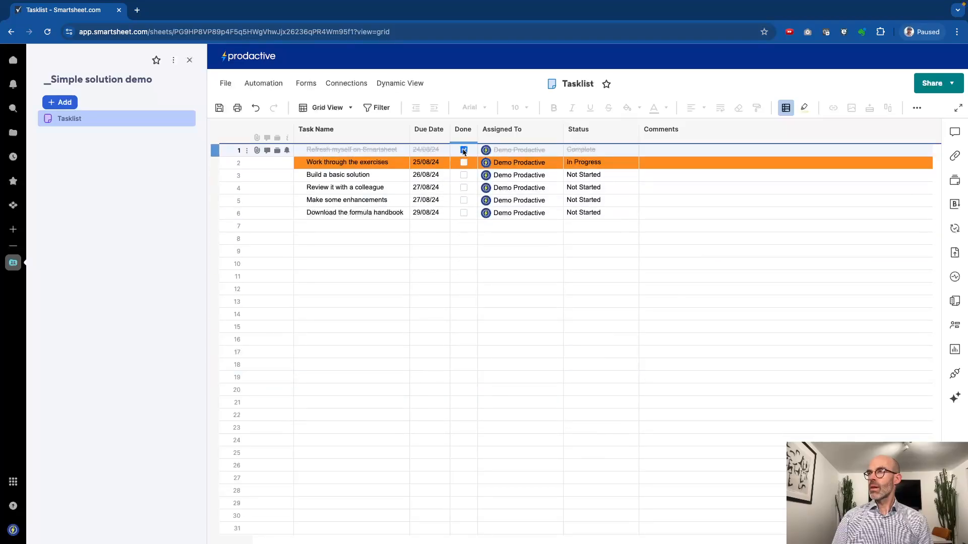
left_click(519, 276)
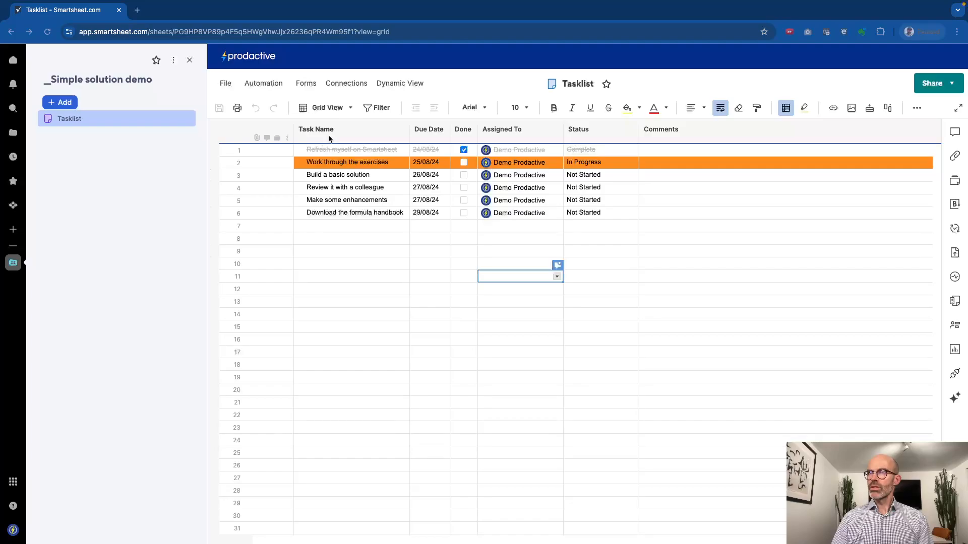
Create an automation workflow from scratch and name it "Alert me when overdue"
left_click(267, 87)
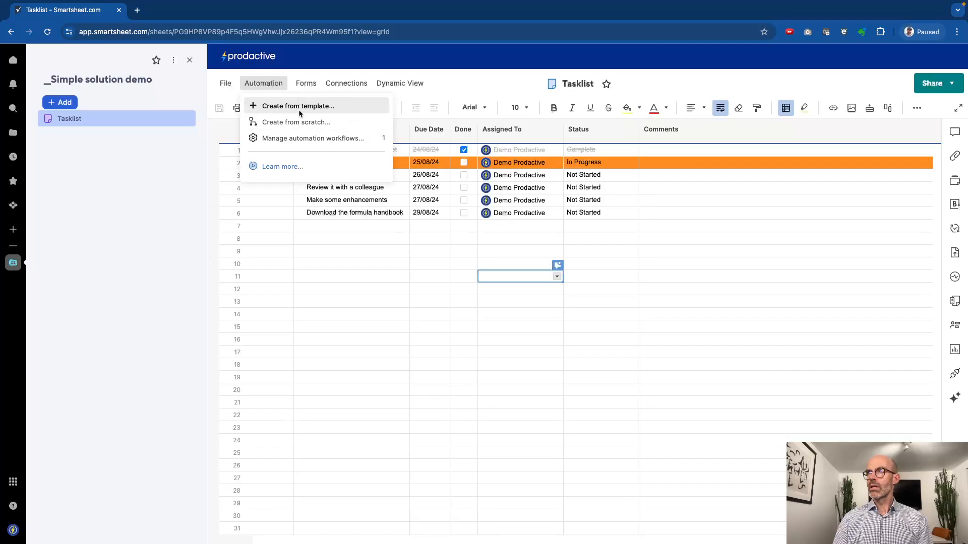
left_click(298, 123)
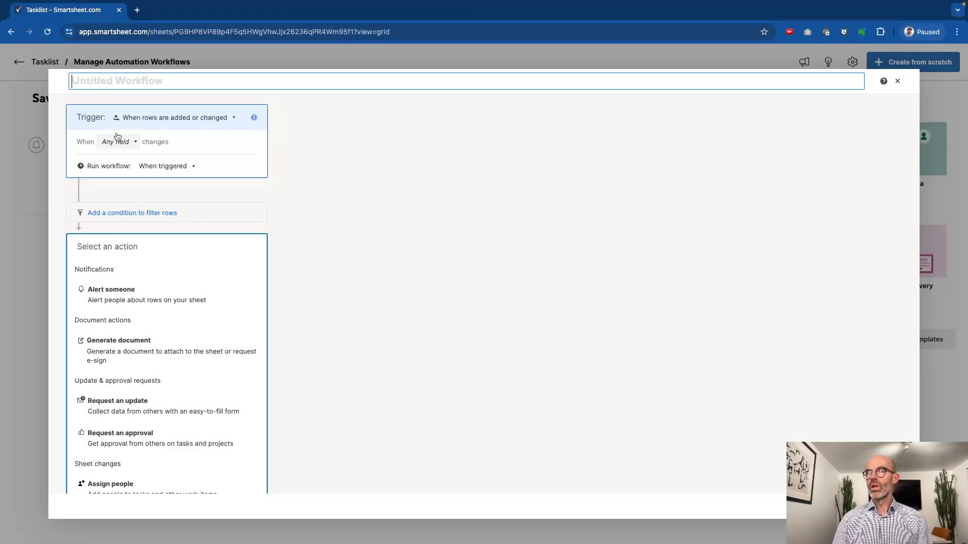
left_click(116, 81)
type("Alert me when overdue")
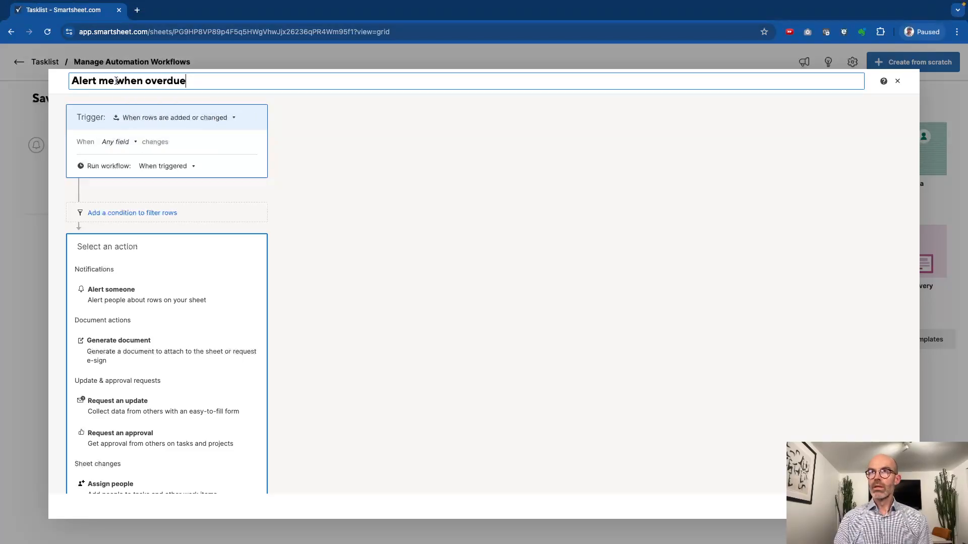
Set the workflow trigger to run once when a date is reached, 1 day after the Due Date field, at 09:00
left_click(198, 124)
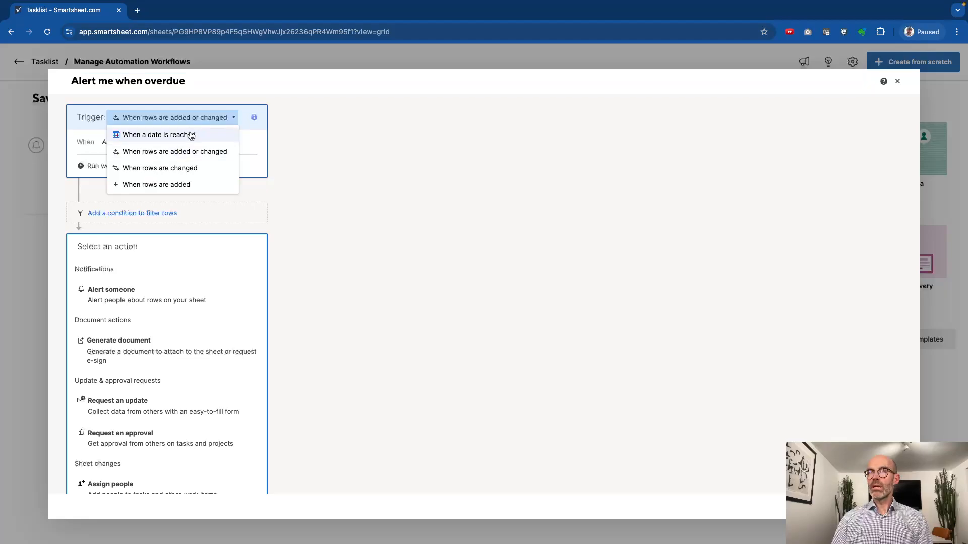
left_click(191, 136)
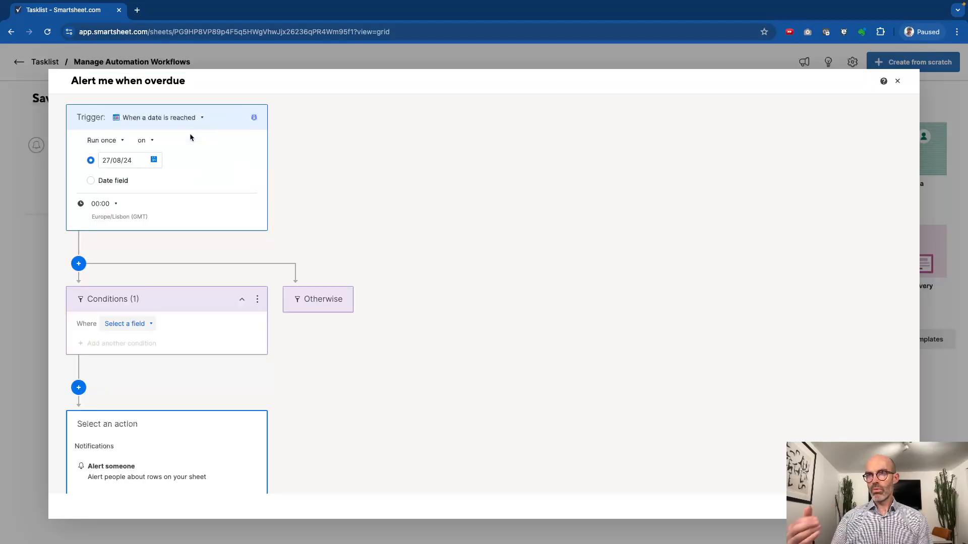
left_click(91, 181)
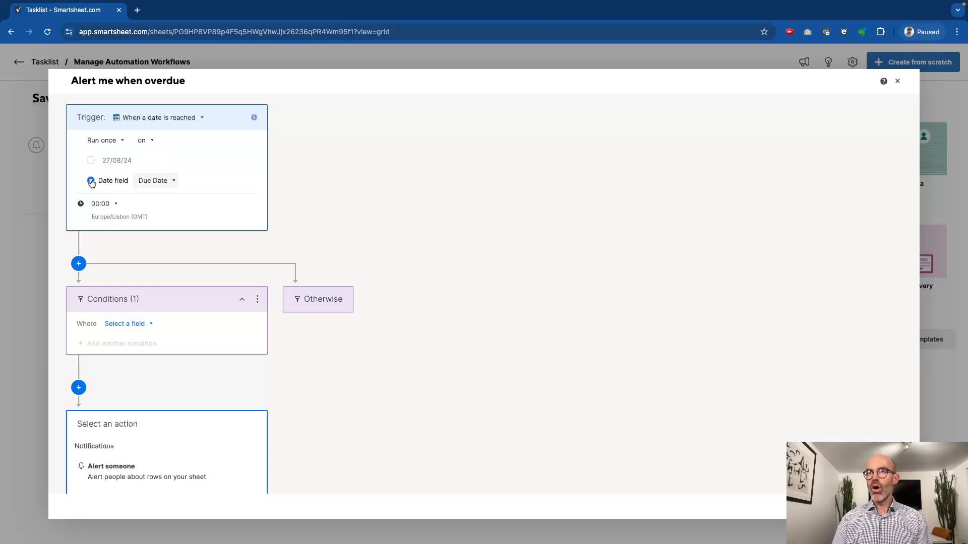
left_click(148, 143)
left_click(150, 172)
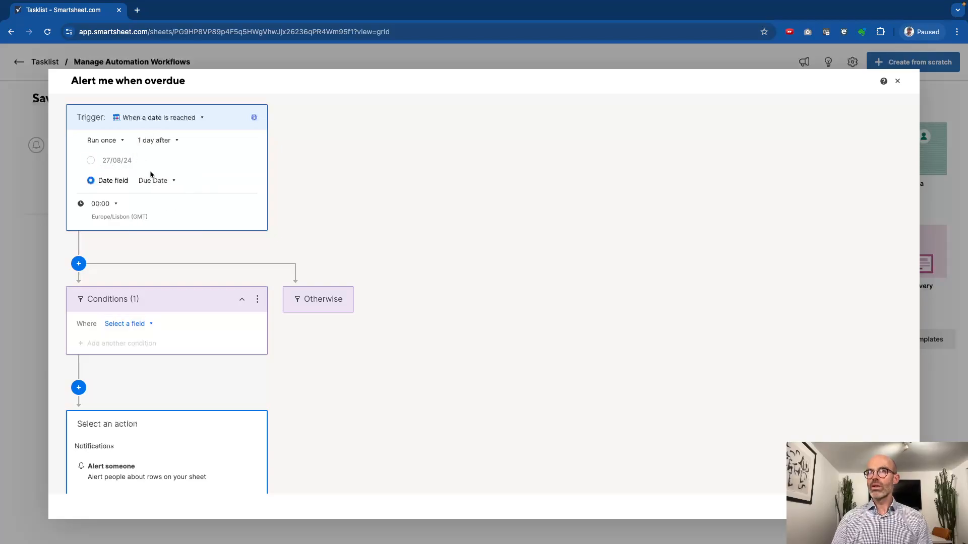
left_click(115, 205)
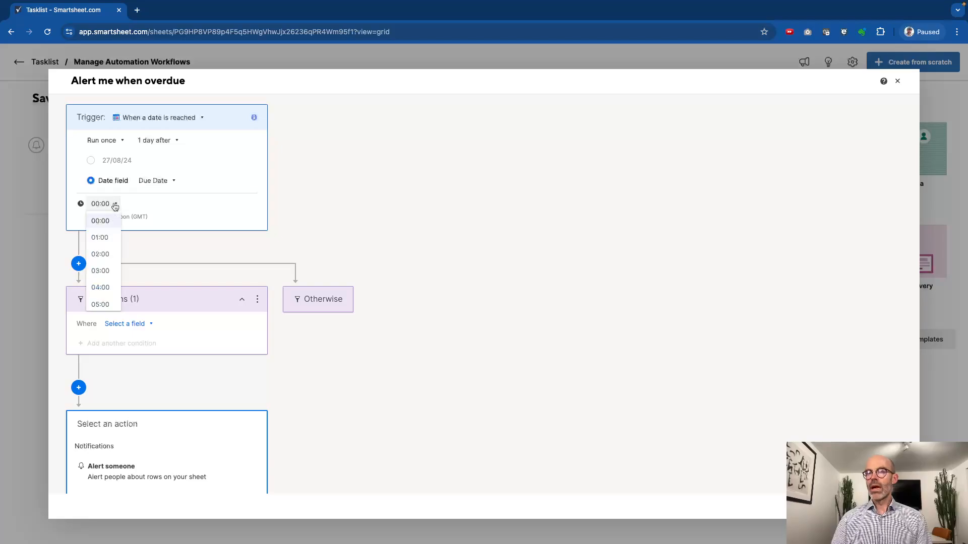
left_click(105, 234)
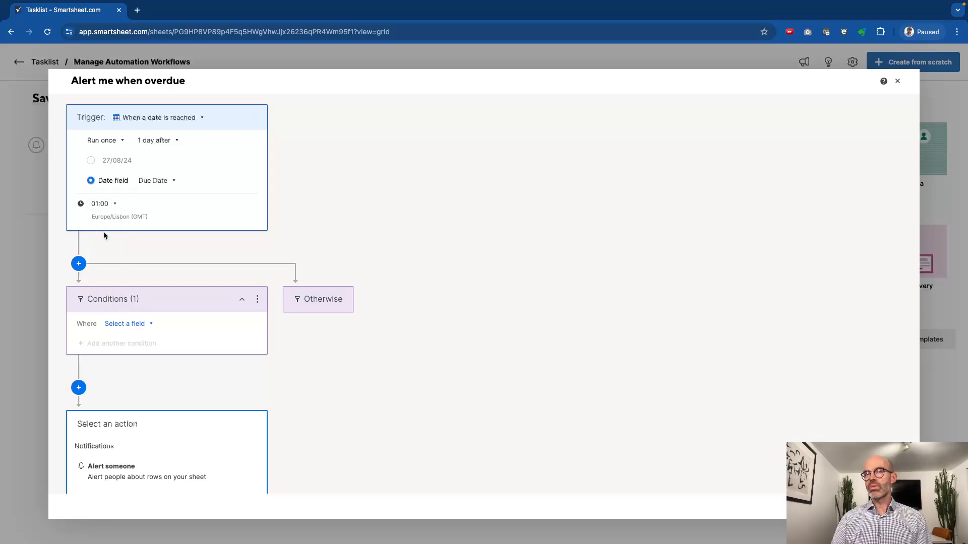
left_click(106, 204)
scroll(106, 280, "down", 3)
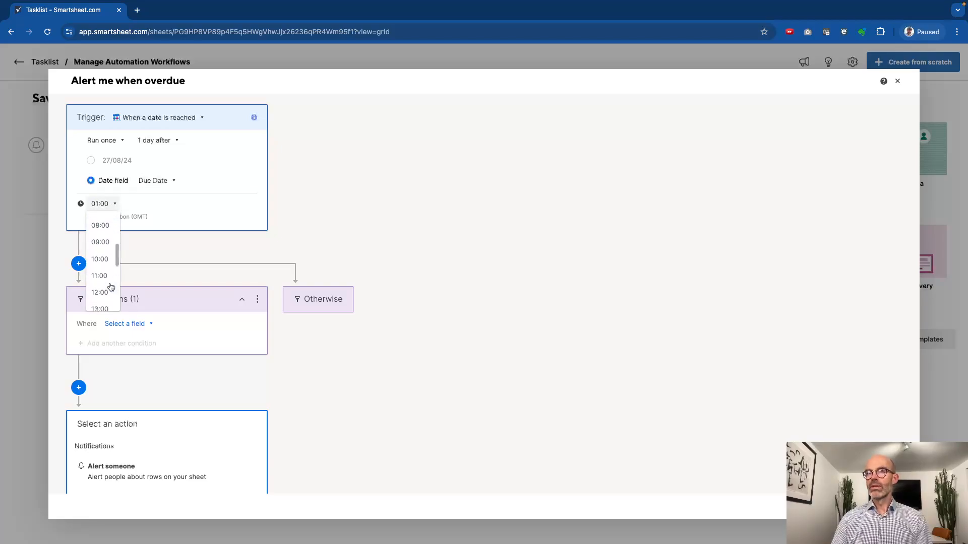
left_click(103, 238)
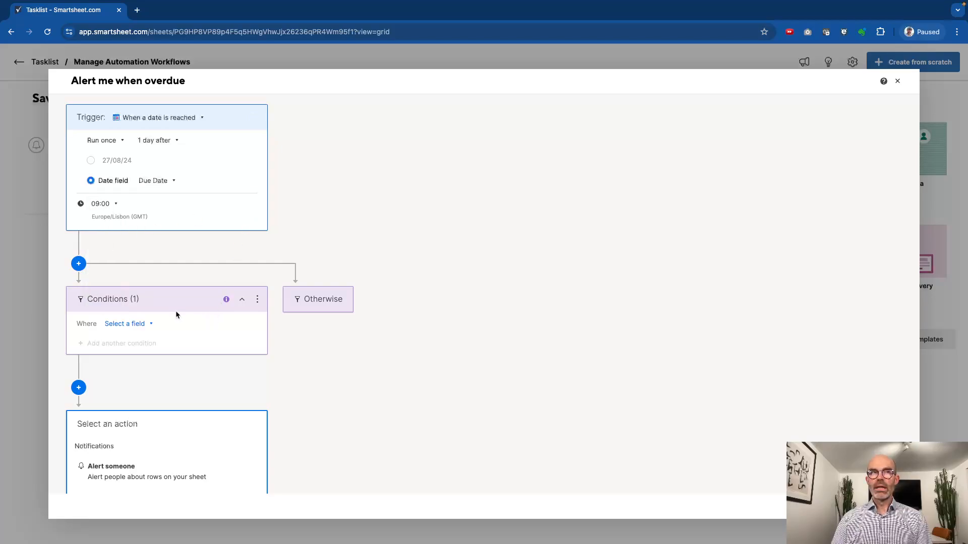
Set the workflow condition to Done is not checked and choose Alert someone as its action
scroll(158, 306, "down", 1)
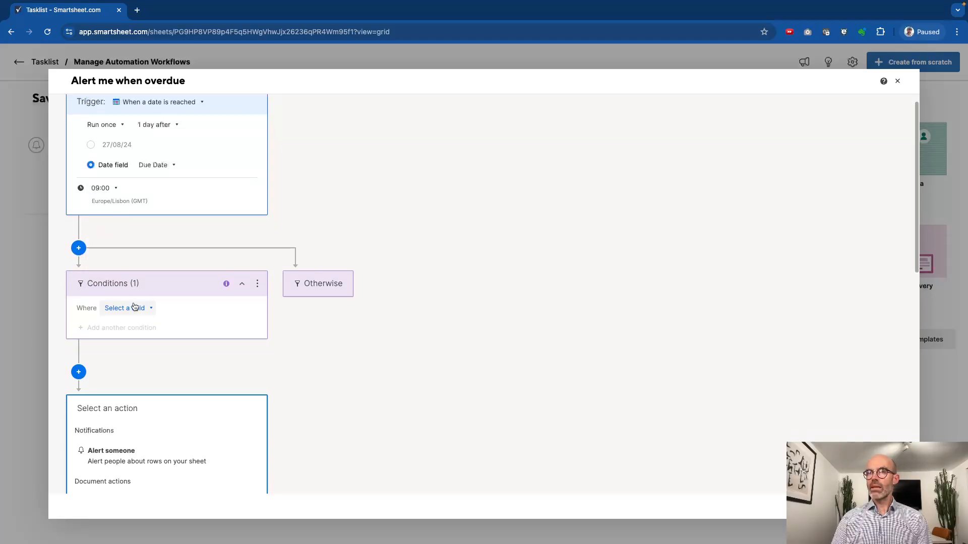
left_click(132, 309)
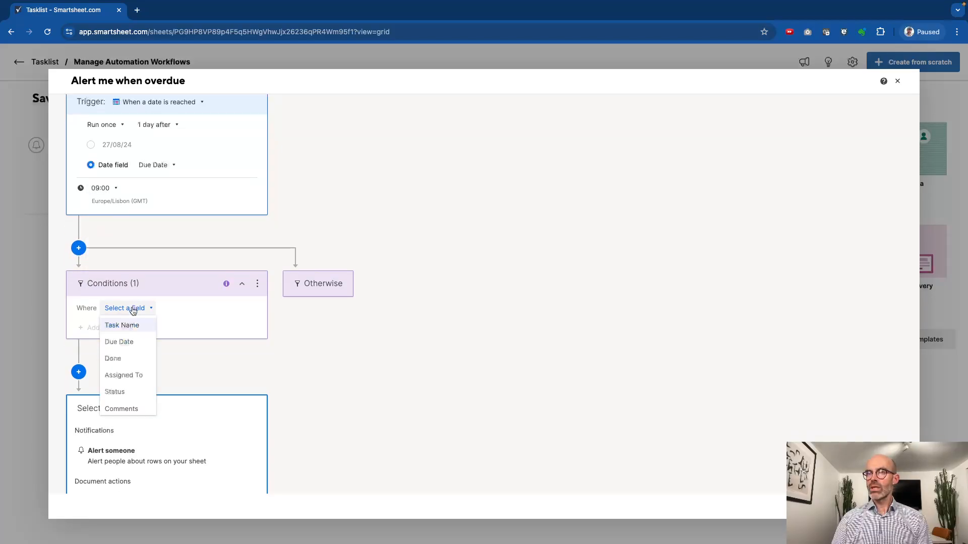
left_click(120, 358)
left_click(161, 308)
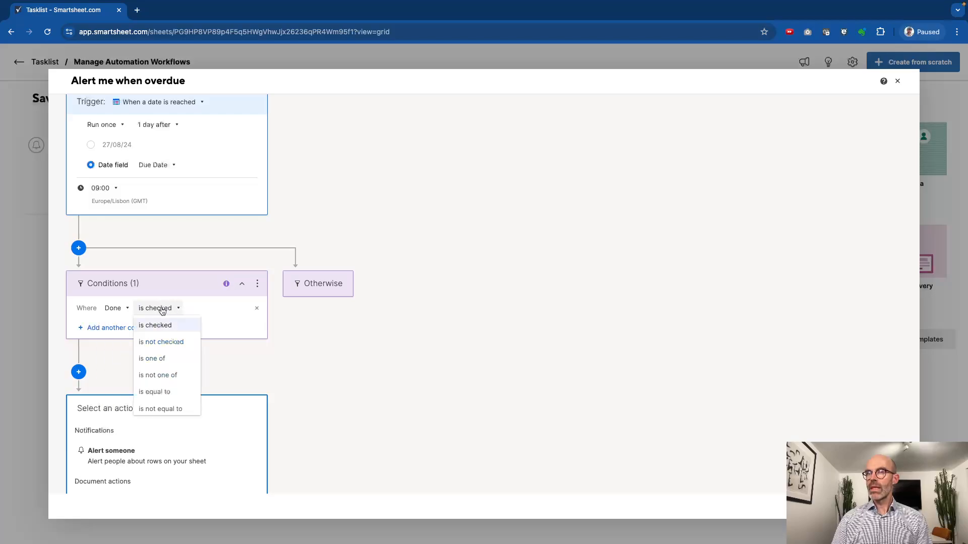
left_click(162, 344)
scroll(363, 386, "down", 5)
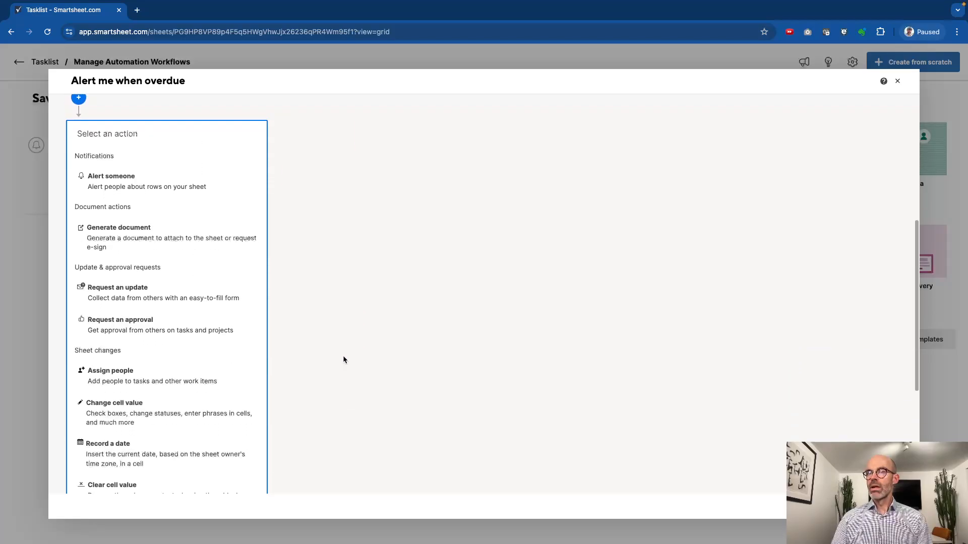
left_click(120, 180)
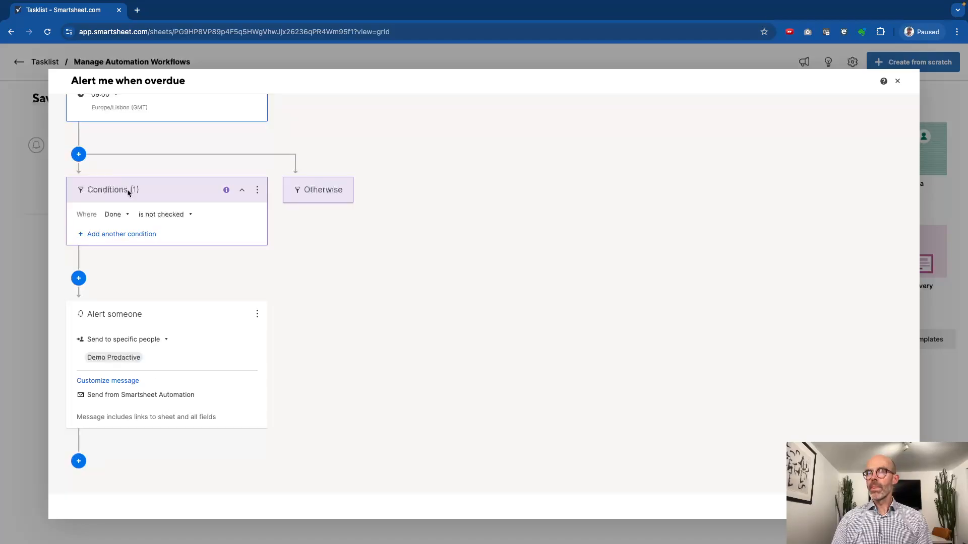
Set the alert recipients to contacts in a cell, using the Assigned To field
left_click(157, 341)
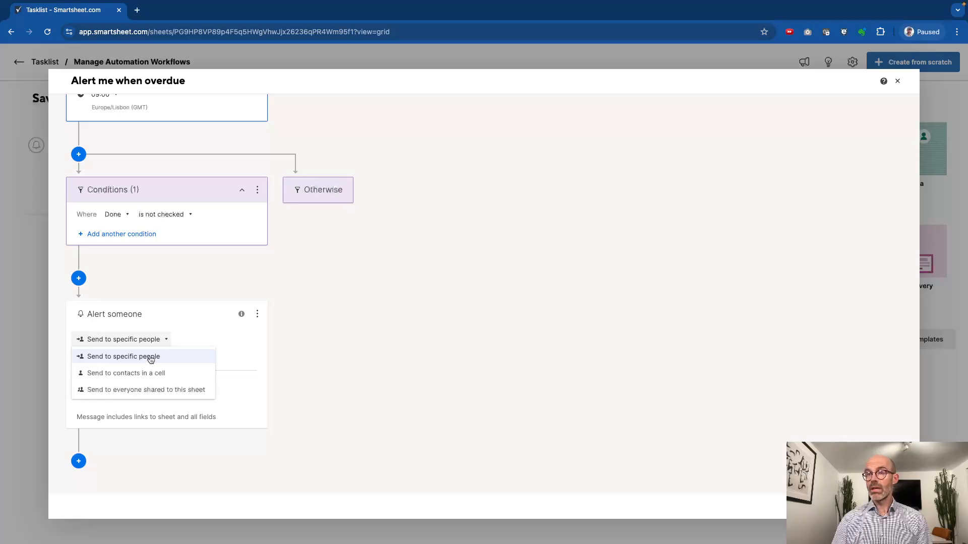
left_click(149, 374)
left_click(153, 358)
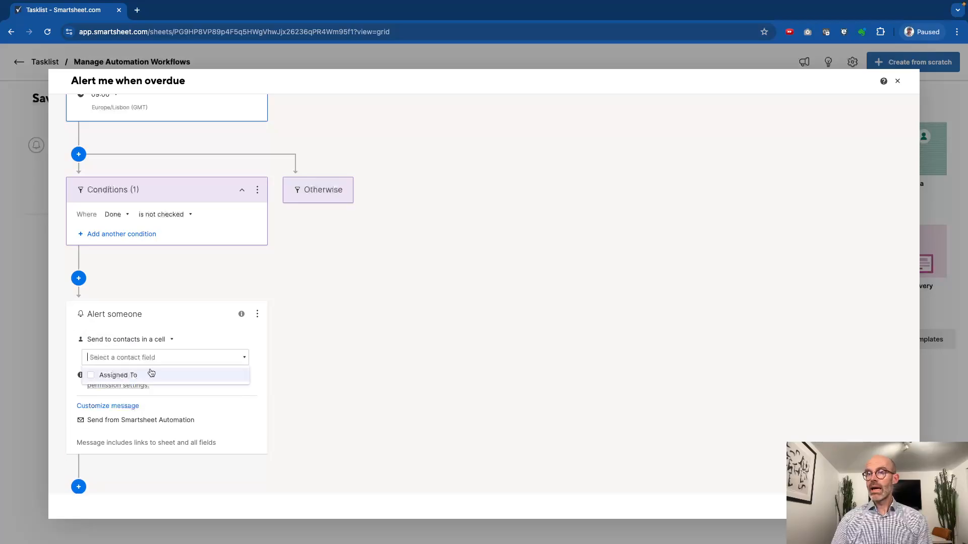
left_click(136, 381)
left_click(258, 393)
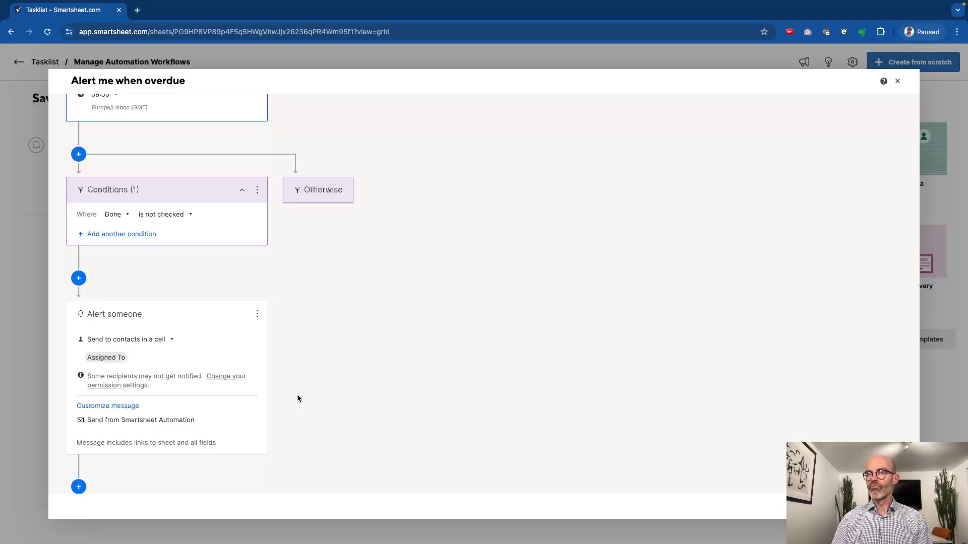
scroll(165, 393, "down", 1)
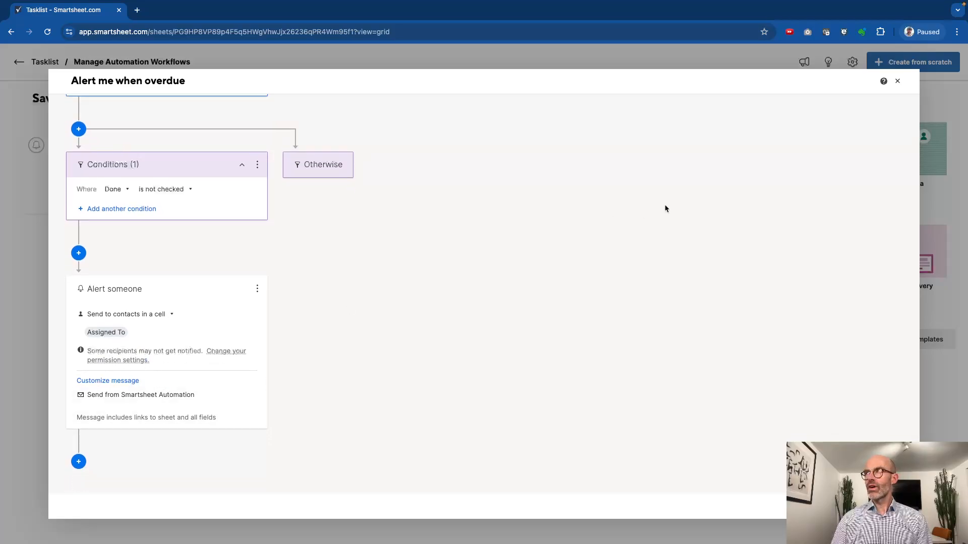
Customize the alert message to send from the triggering user with the subject "Task overdue: {{Task Name}}"
left_click(117, 382)
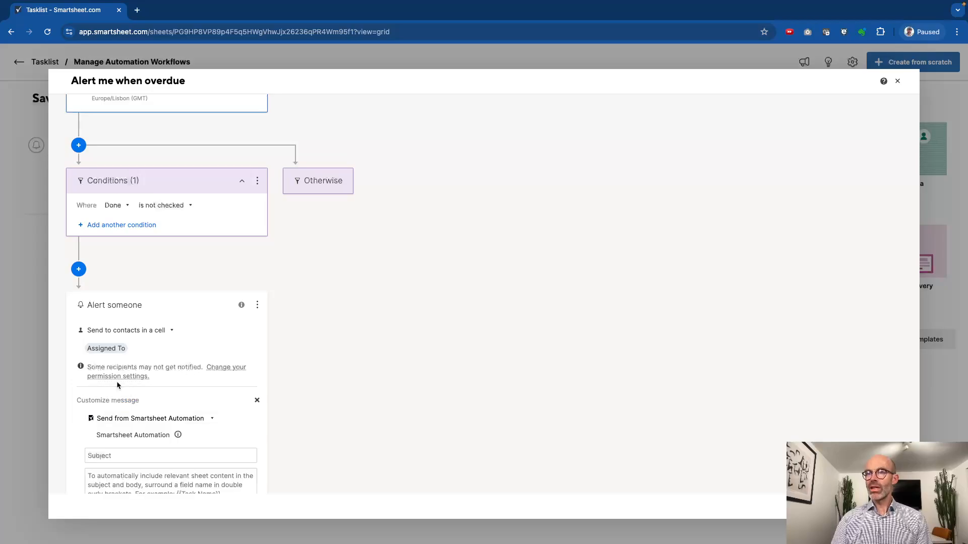
left_click(145, 421)
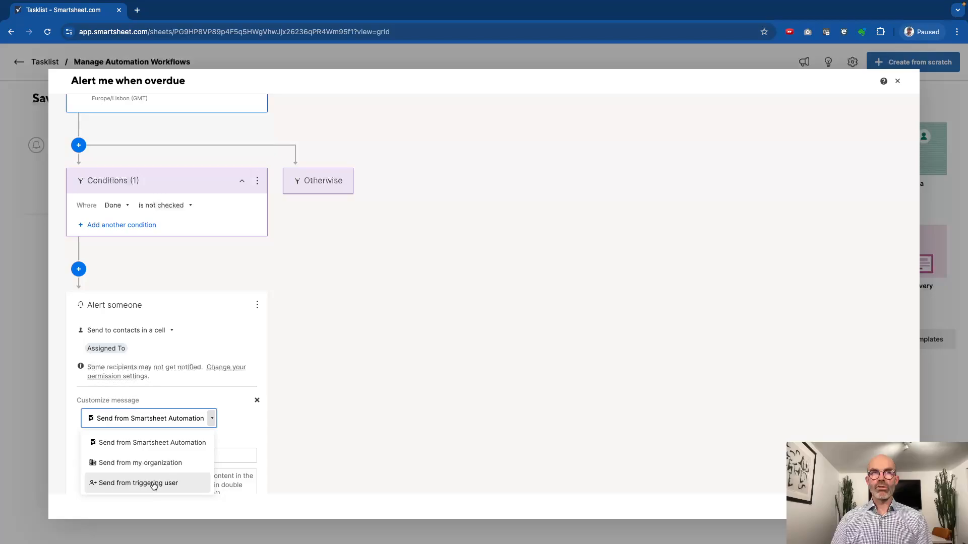
left_click(154, 485)
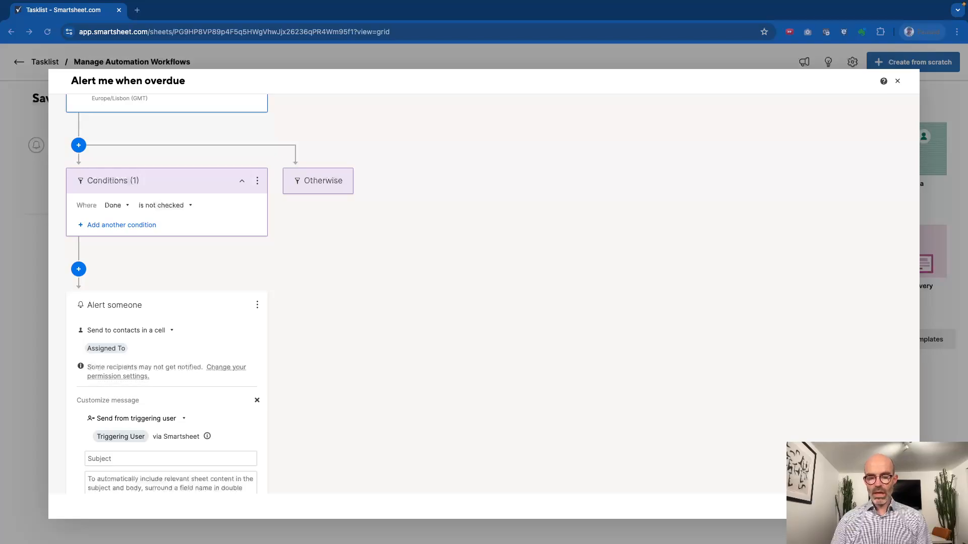
left_click(136, 457)
type("Task overdue: {{Task Name}}")
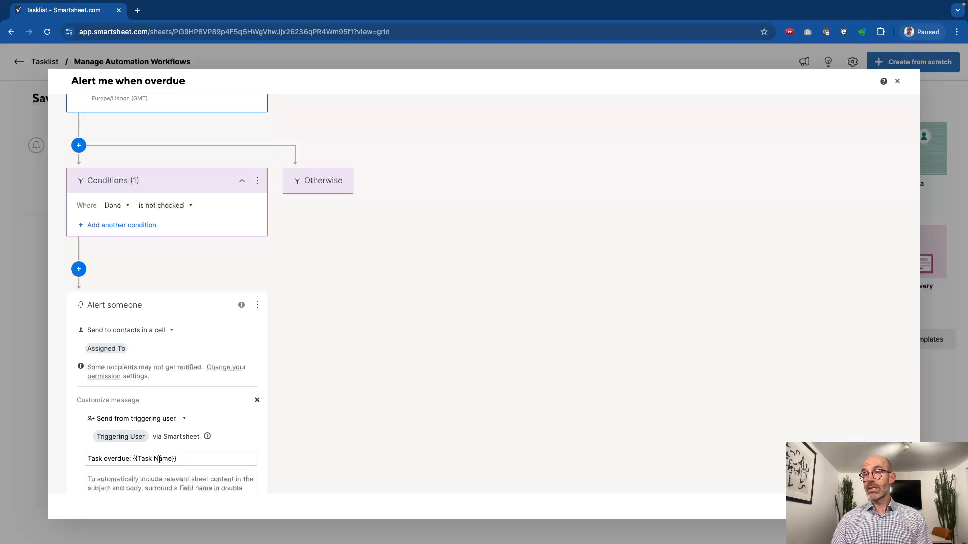
Enter "Note this task is overdue" as the alert's message body and save the workflow
scroll(158, 461, "down", 3)
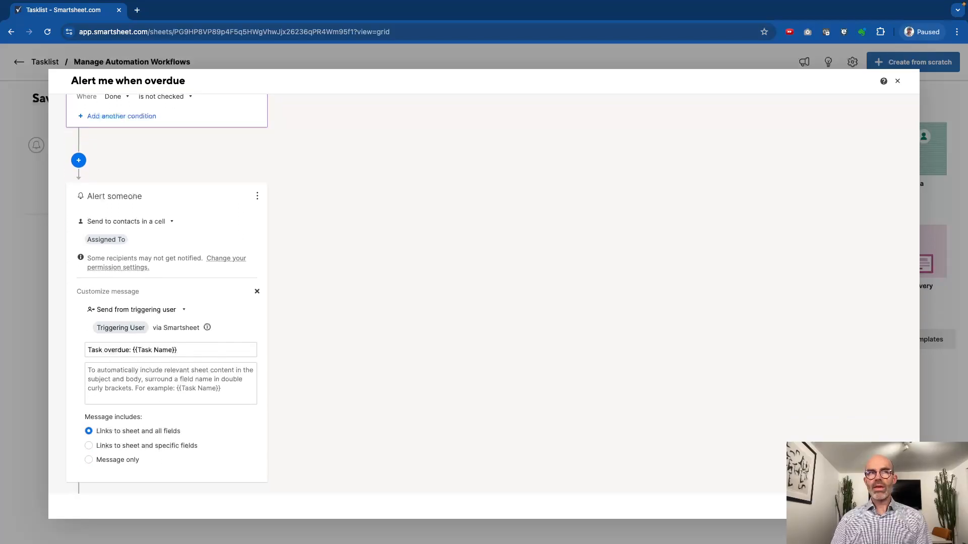
left_click(101, 376)
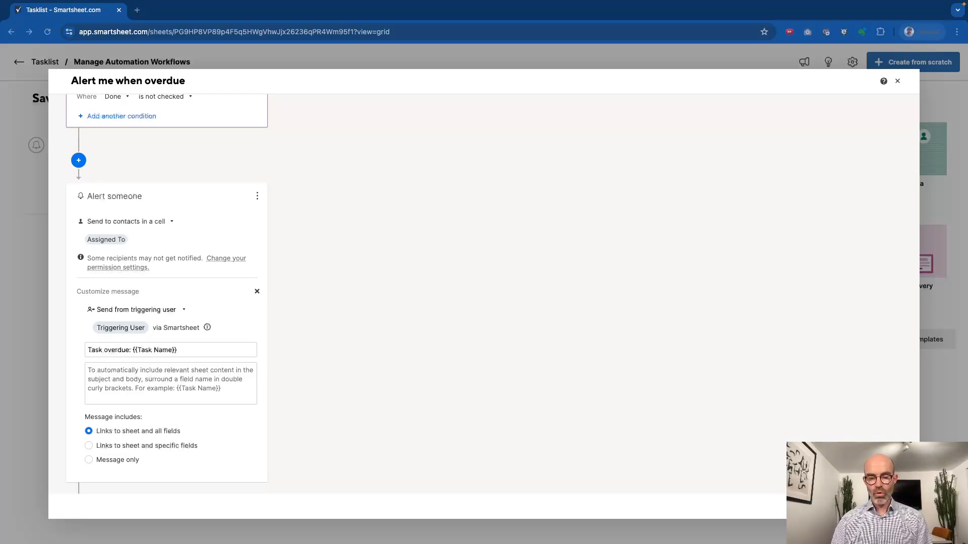
type("Note this task is overdue")
key("Return")
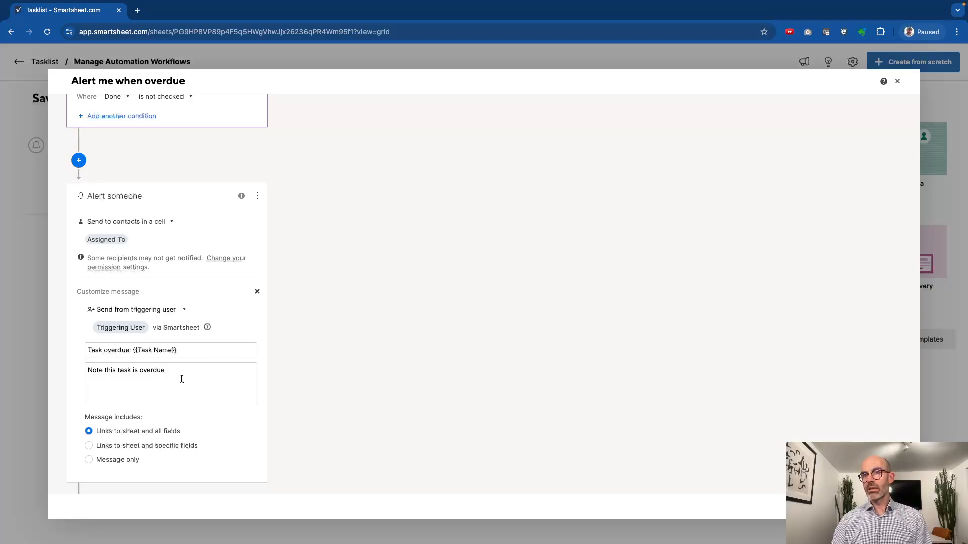
scroll(135, 439, "down", 1)
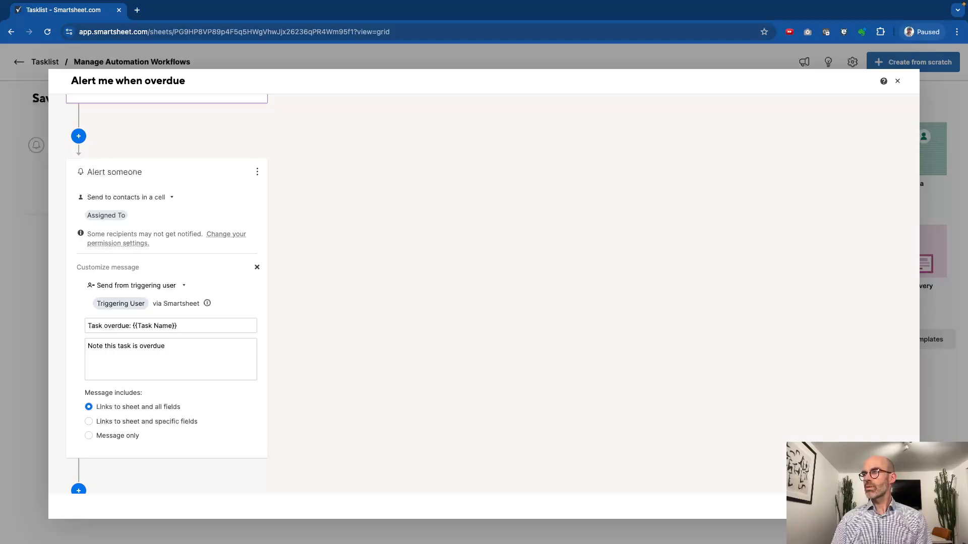
left_click(892, 507)
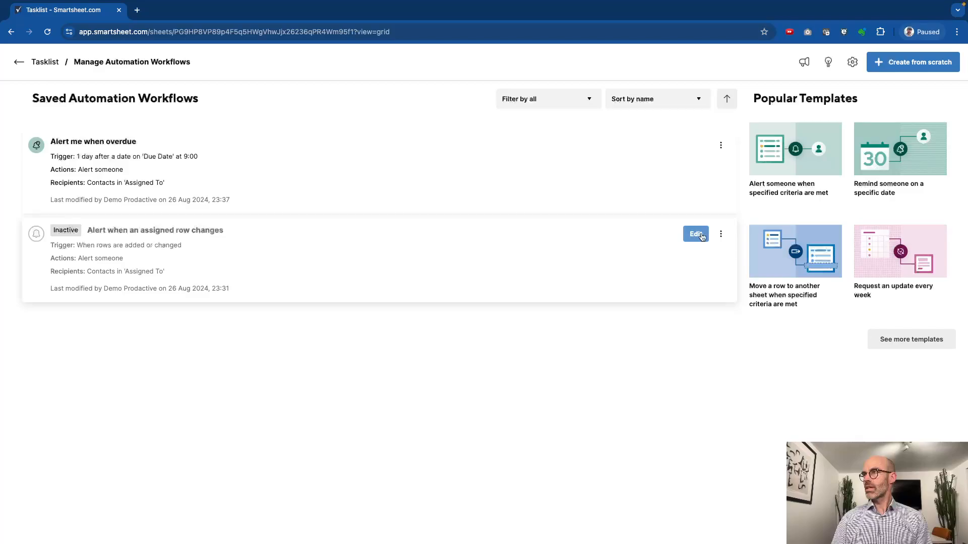
left_click(721, 234)
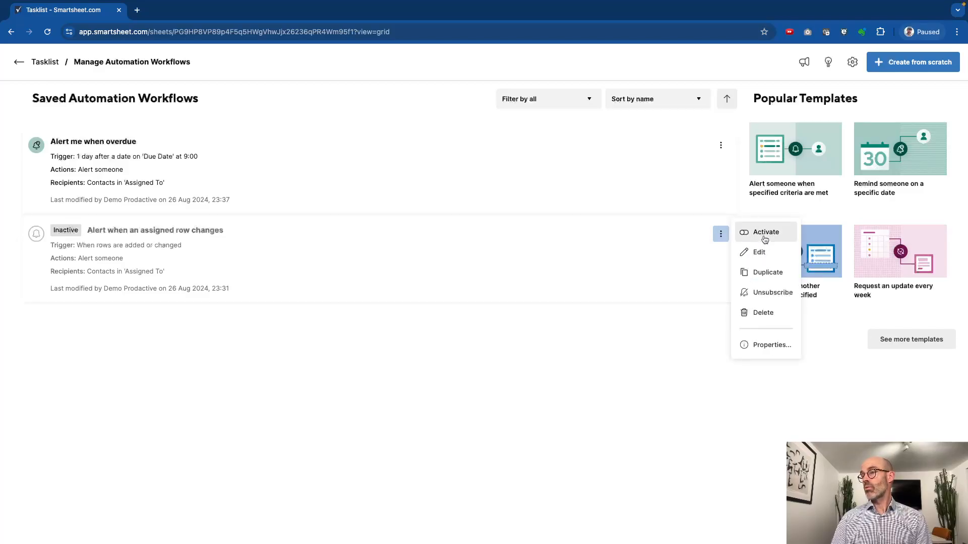
left_click(596, 253)
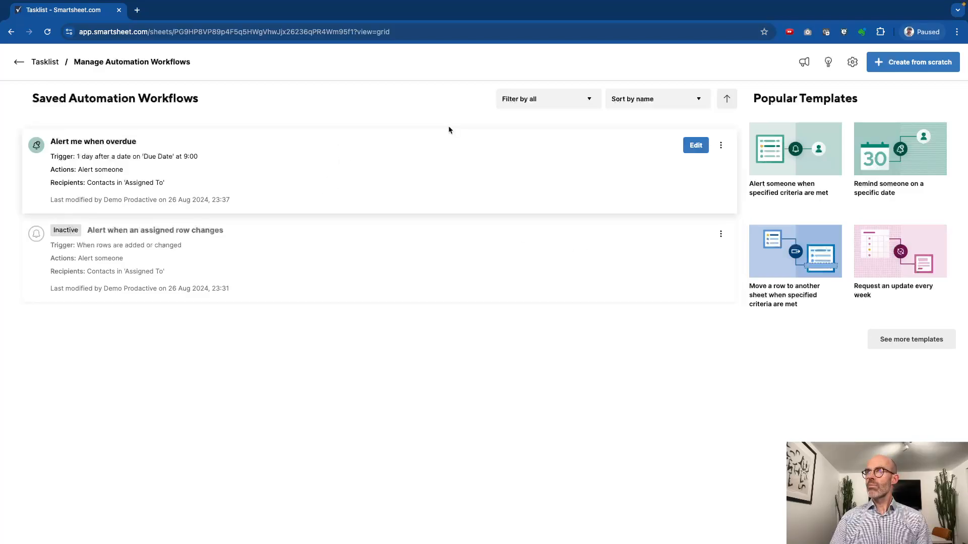
Test the "Alert me when overdue" workflow by running it on row 2 only
left_click(722, 147)
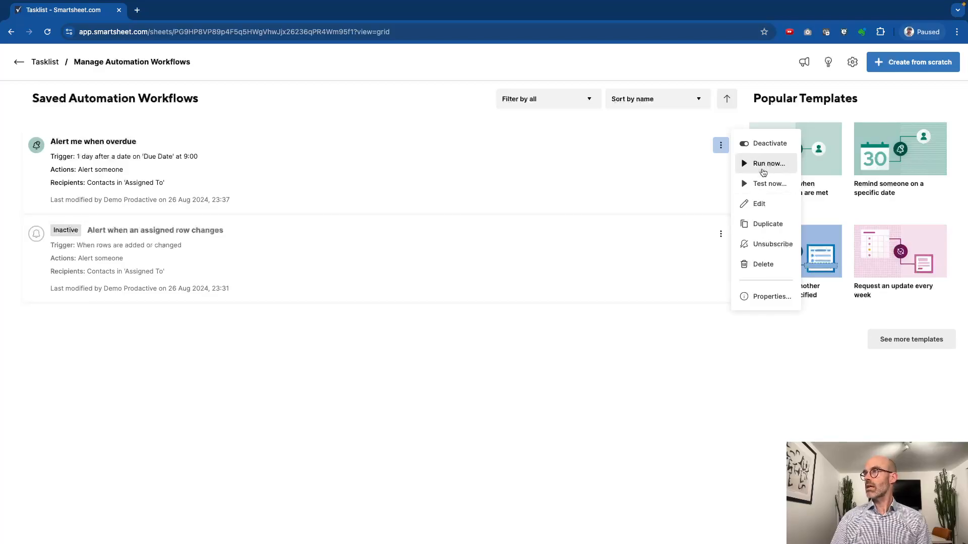
left_click(762, 186)
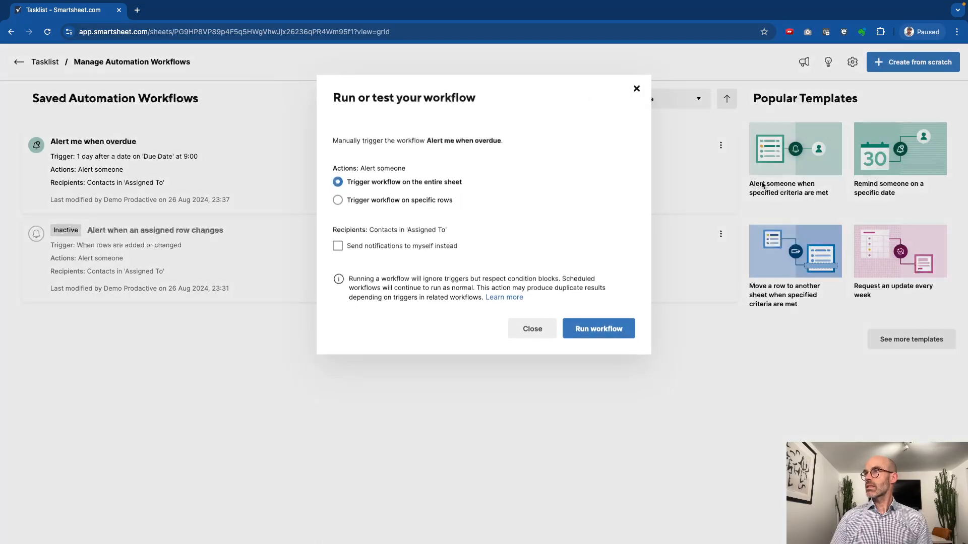
left_click(348, 199)
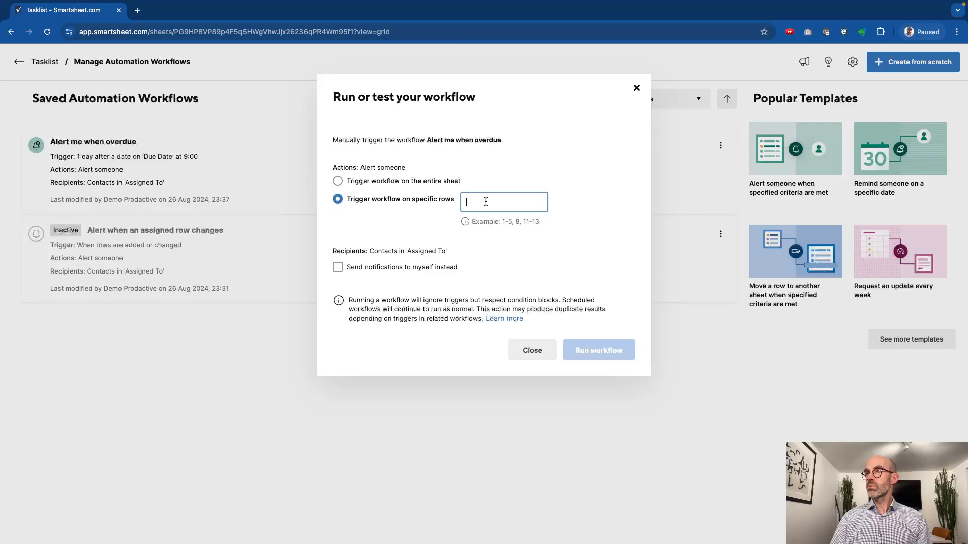
type("2")
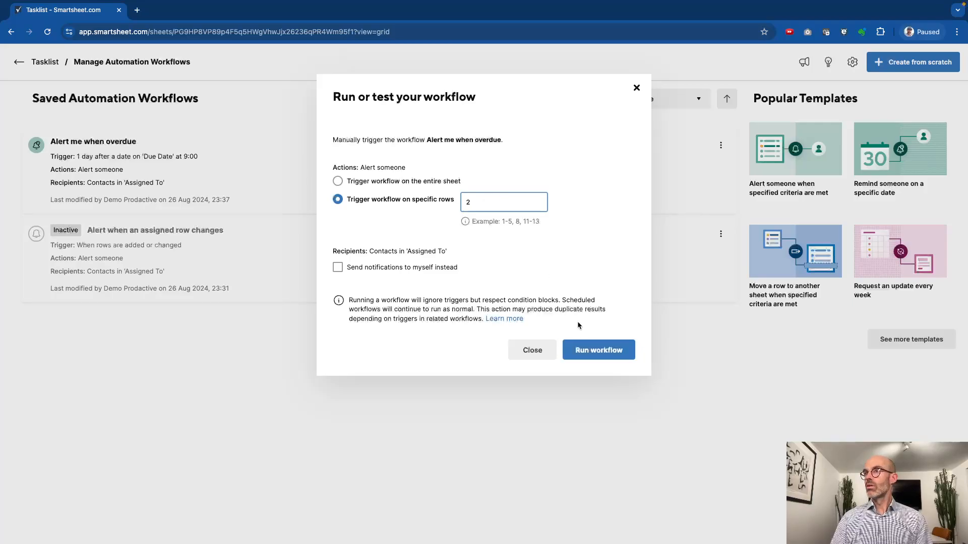
left_click(602, 349)
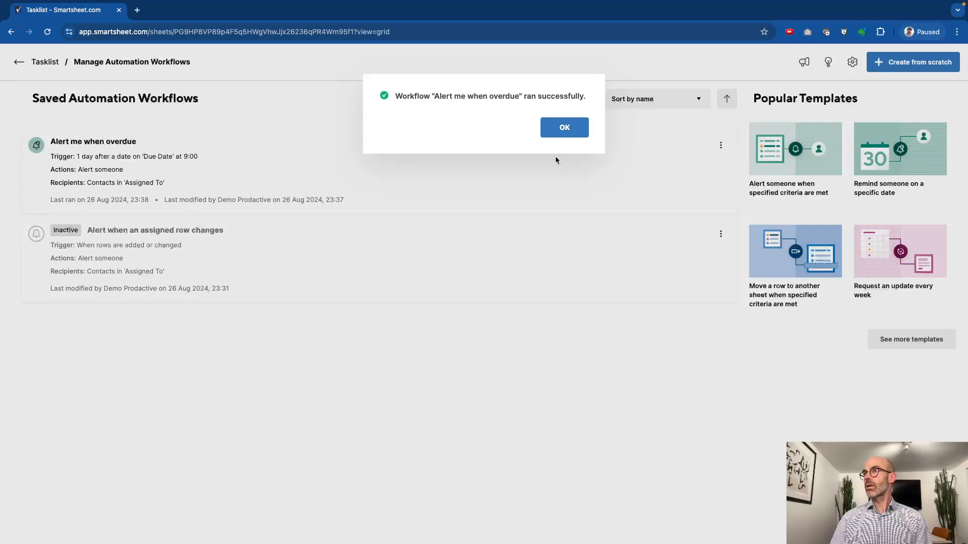
left_click(562, 135)
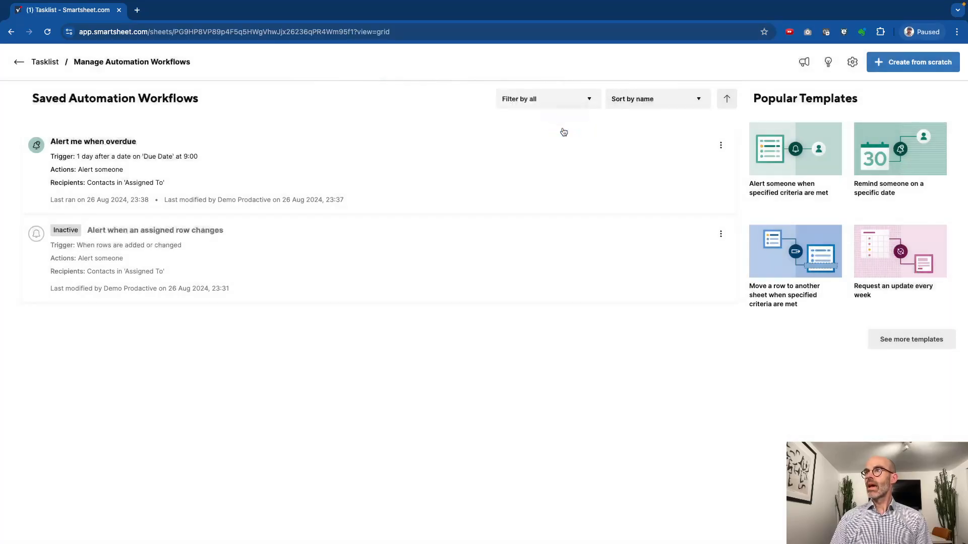
Return to the Tasklist sheet and check the notifications for the overdue-task alert
left_click(15, 62)
left_click(13, 84)
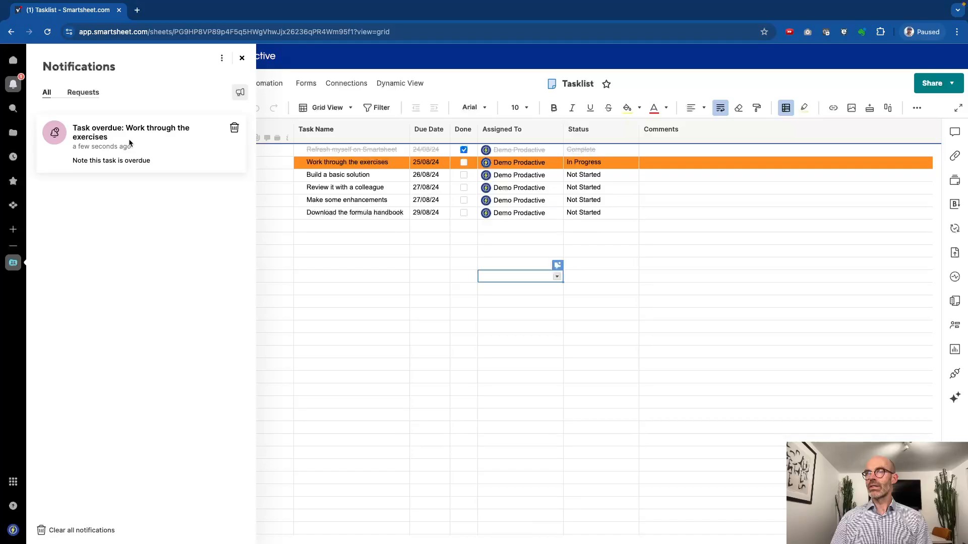
left_click(242, 58)
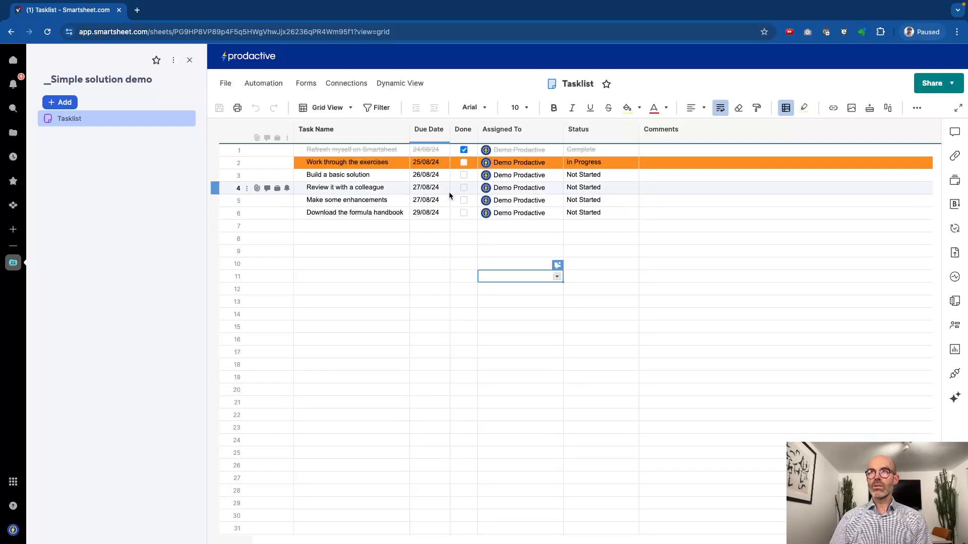
Review the sheet's automation permissions and close them without making changes
left_click(261, 84)
left_click(292, 139)
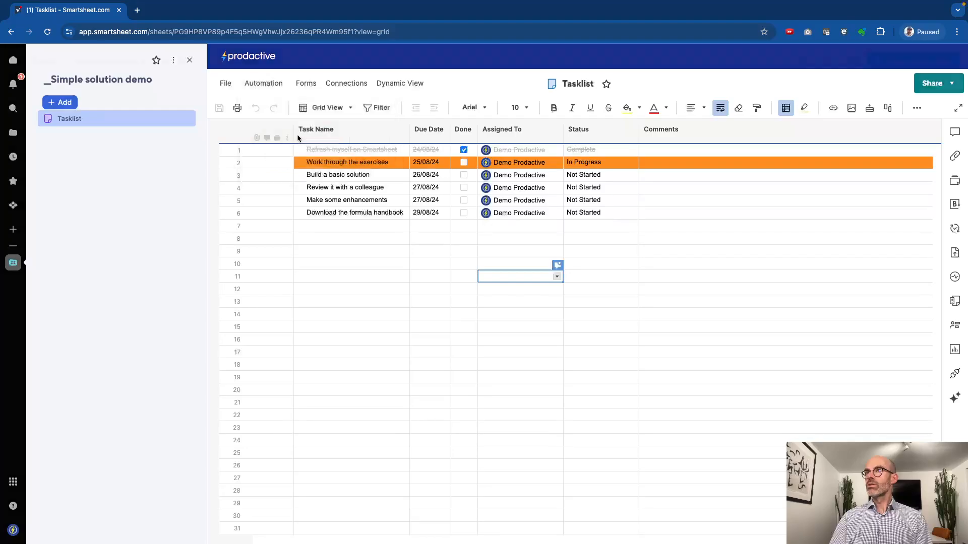
left_click(852, 62)
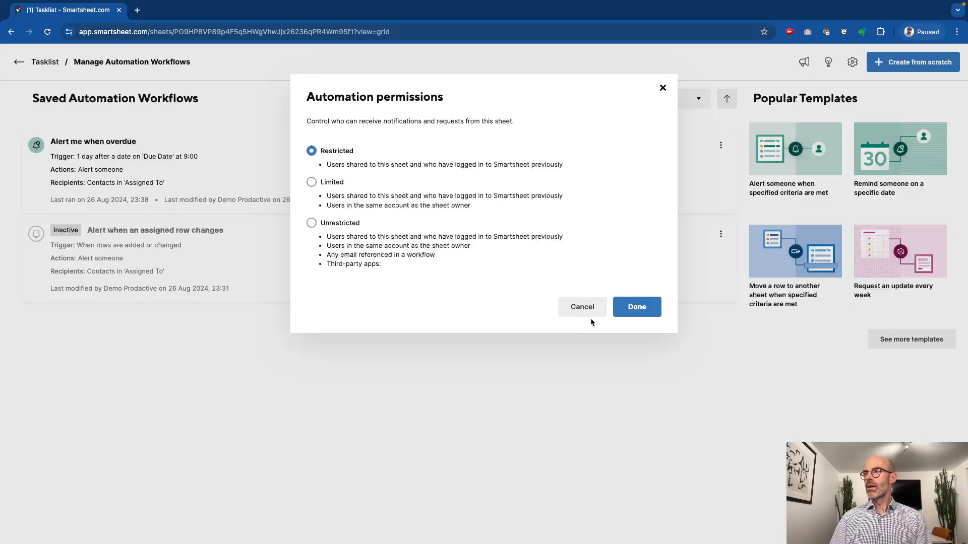
left_click(580, 309)
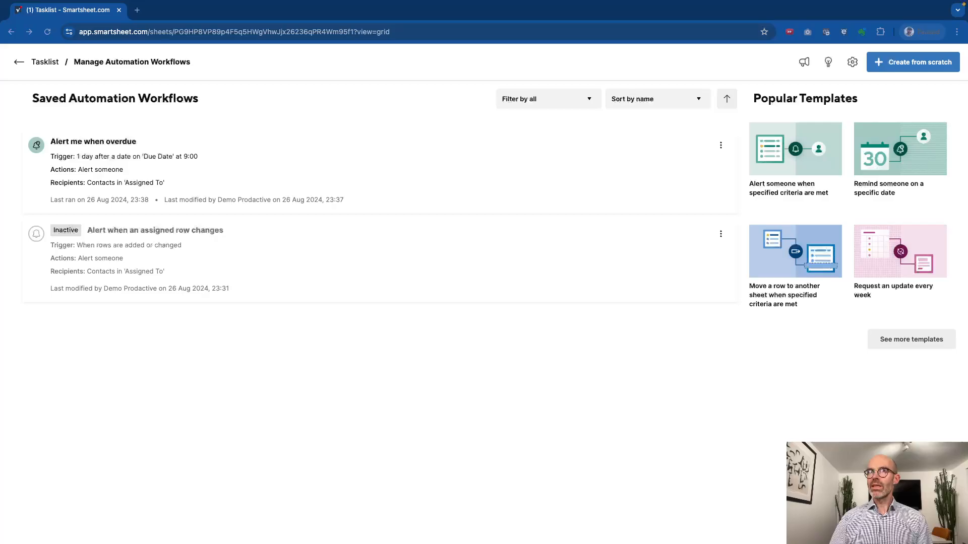
Return to the Tasklist sheet and create a new form for it
left_click(23, 62)
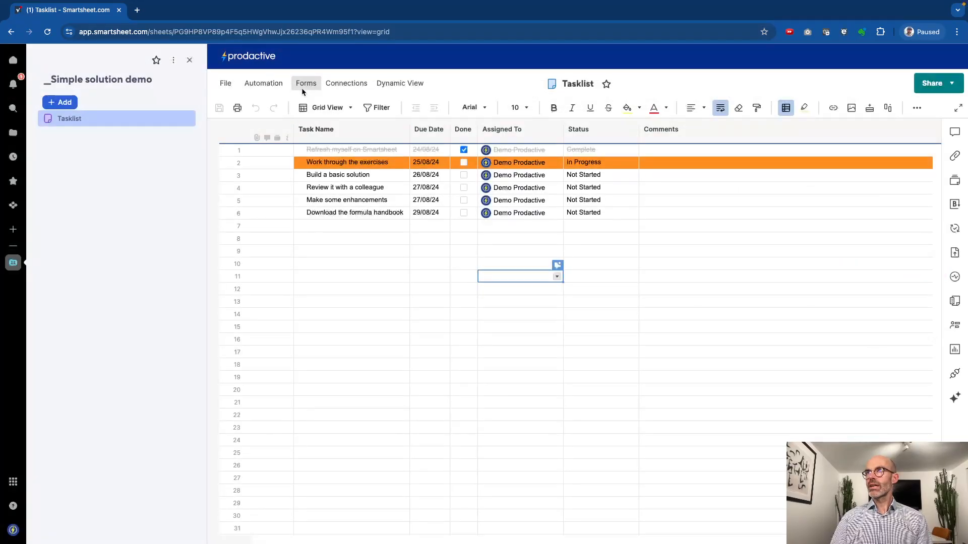
left_click(304, 88)
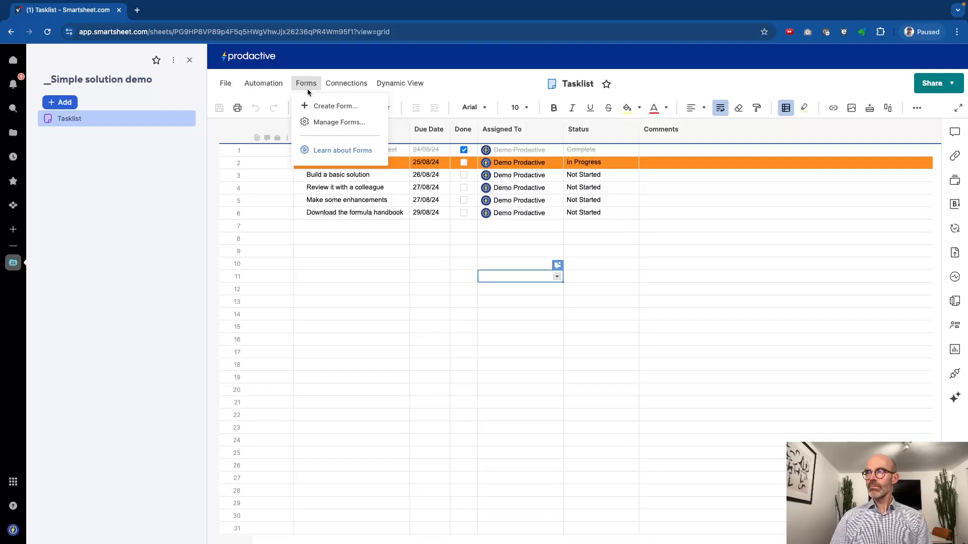
left_click(322, 108)
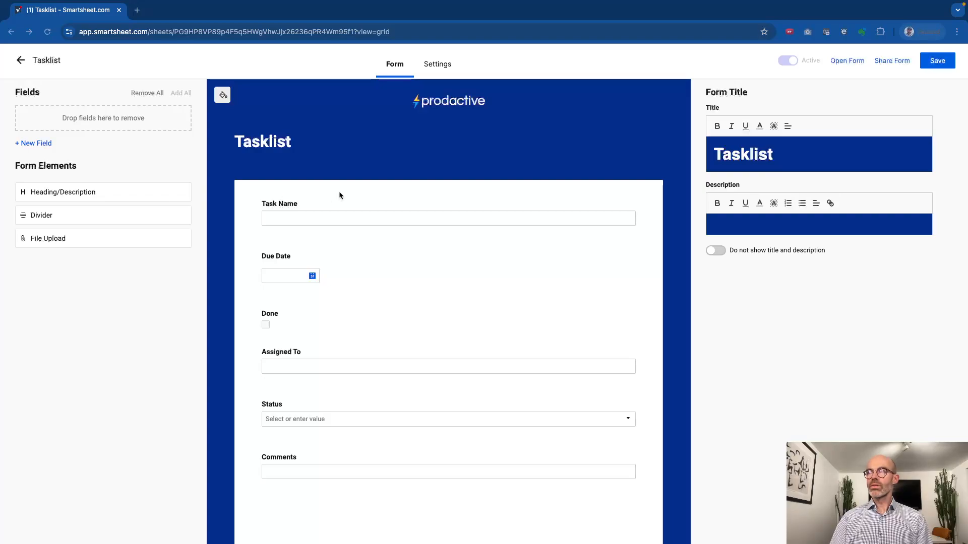
Change the form title to "Submit new task" and center it
double_click(717, 153)
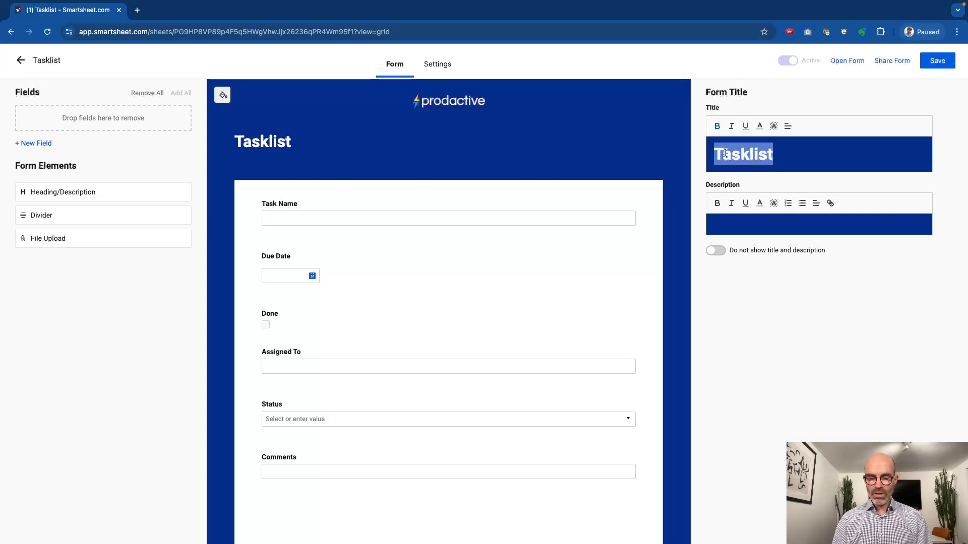
type("Sub")
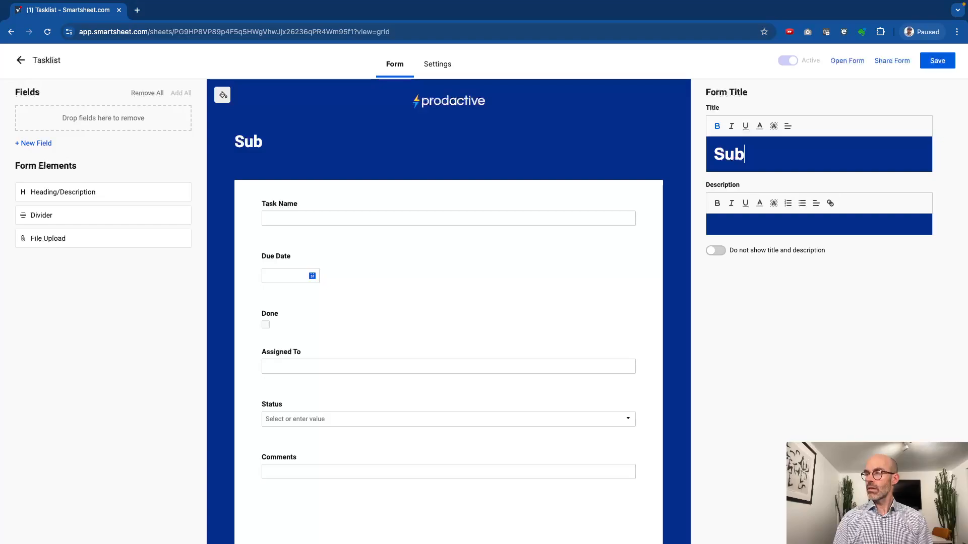
type("mit new task")
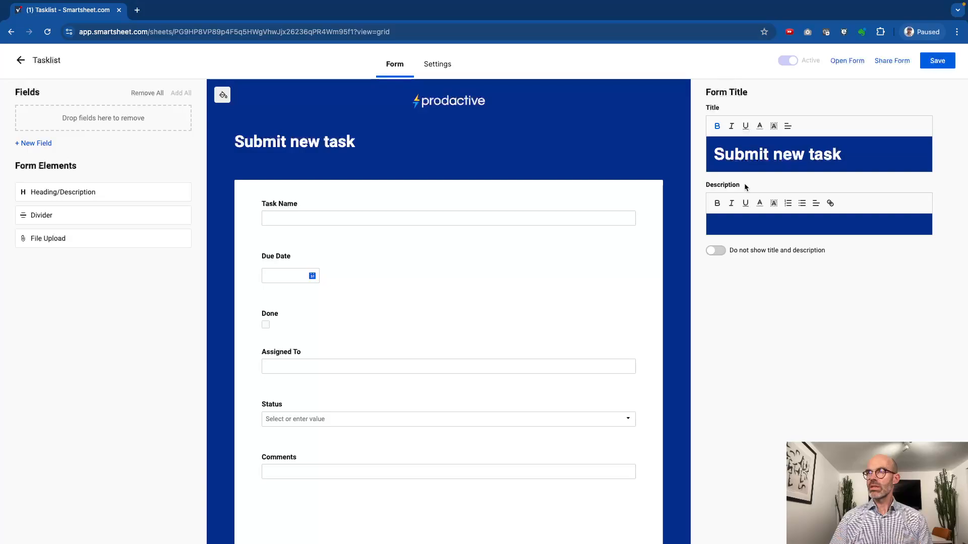
left_click(787, 125)
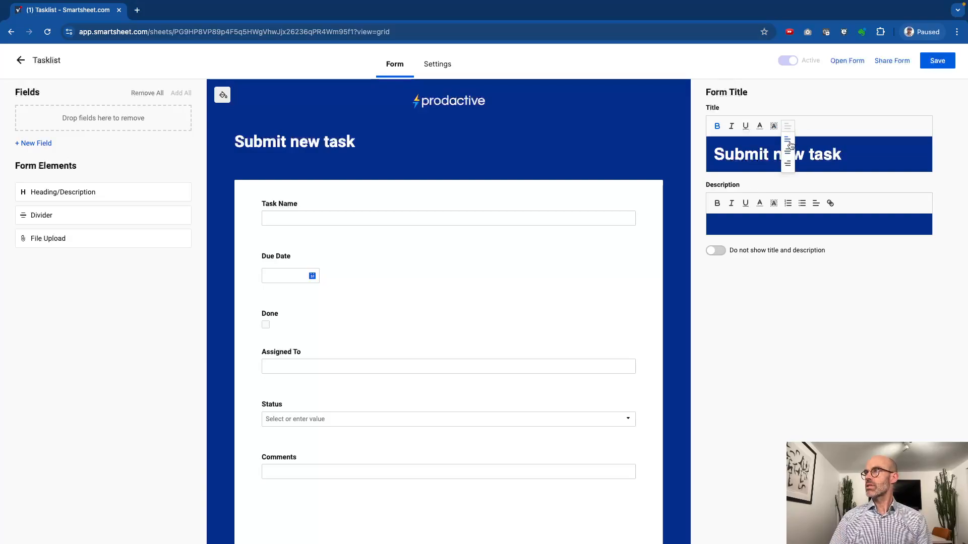
left_click(787, 151)
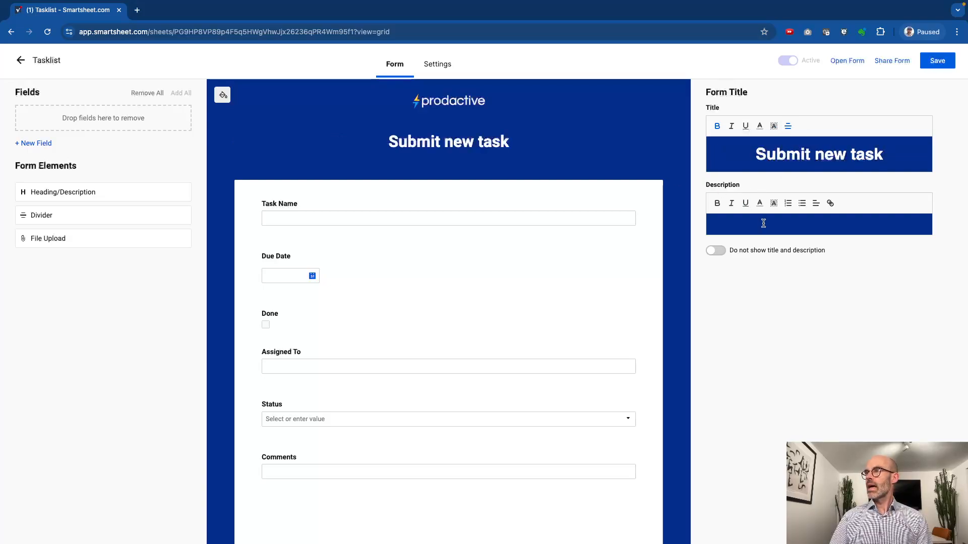
Make the form's Task Name field required and display it as a multi-line text box
left_click(383, 222)
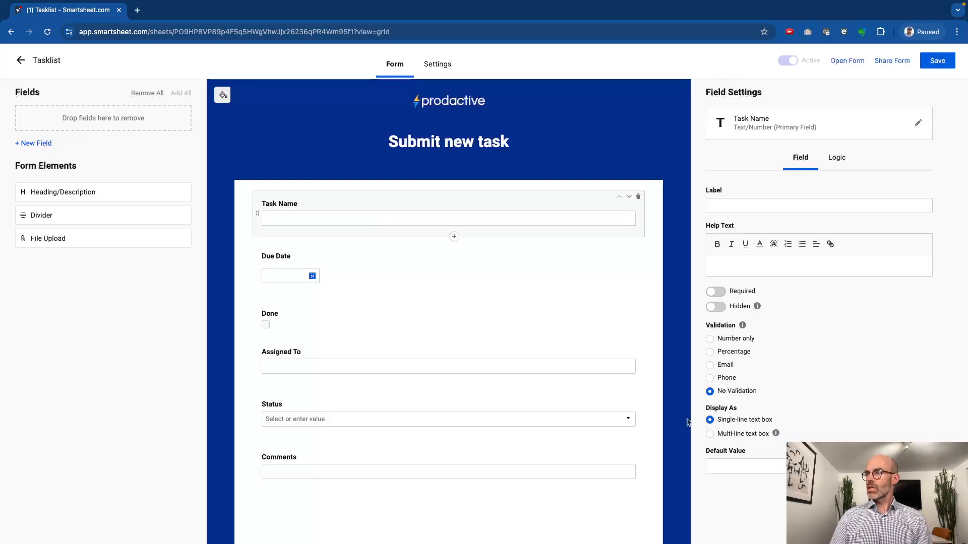
left_click(720, 294)
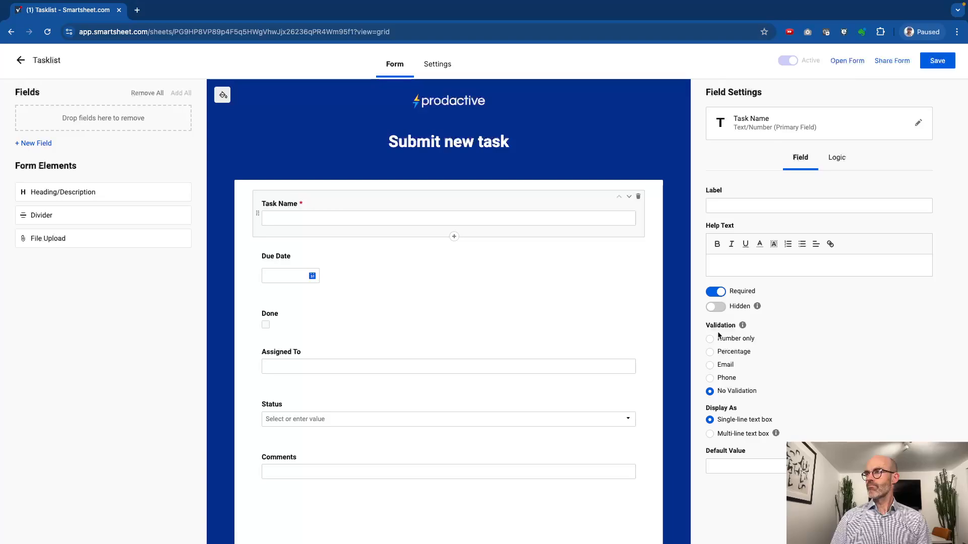
left_click(710, 434)
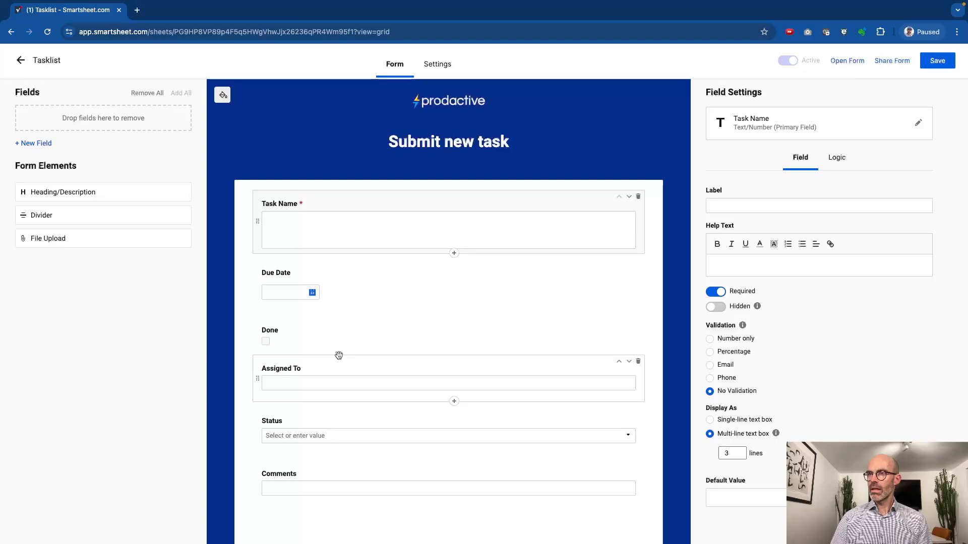
Remove the Done field from the form and set the Status field's default value to Not Started
left_click(638, 324)
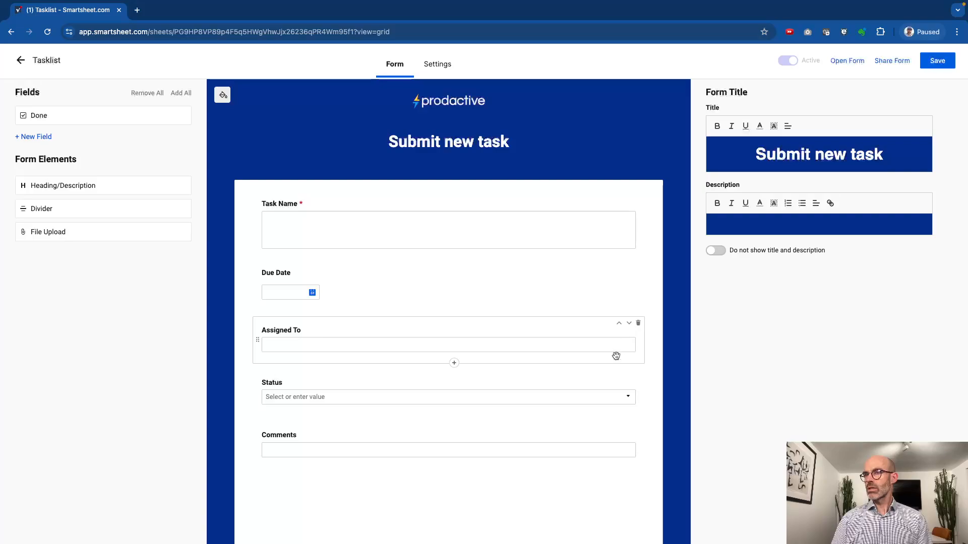
left_click(560, 392)
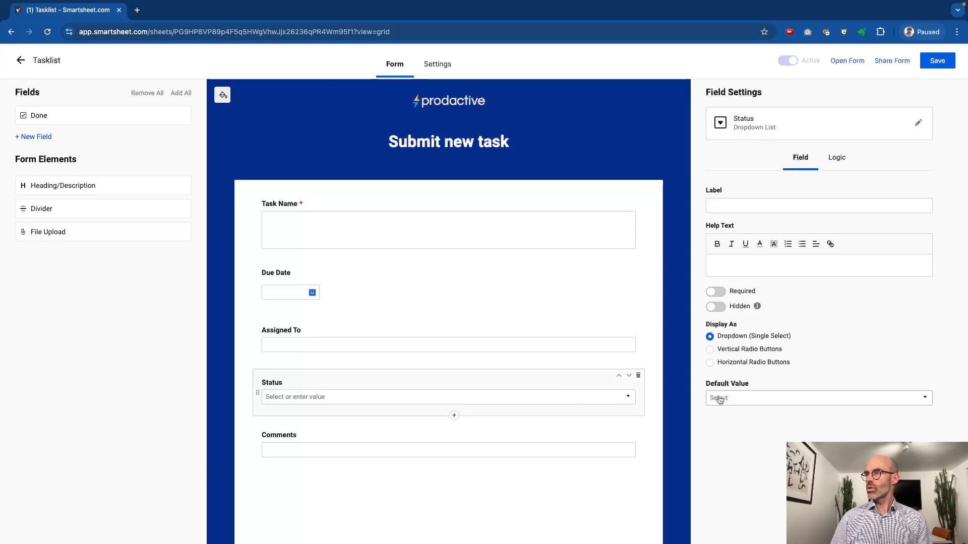
left_click(719, 397)
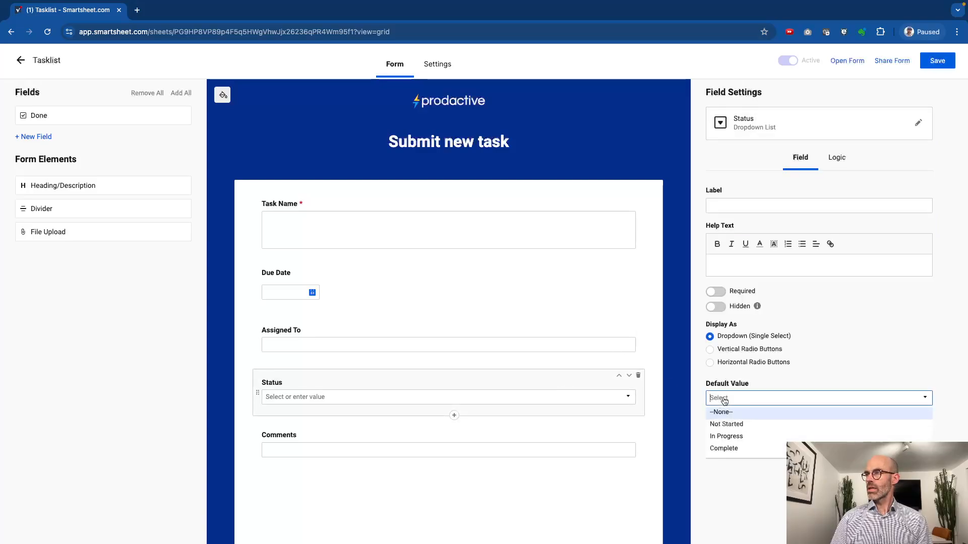
left_click(724, 424)
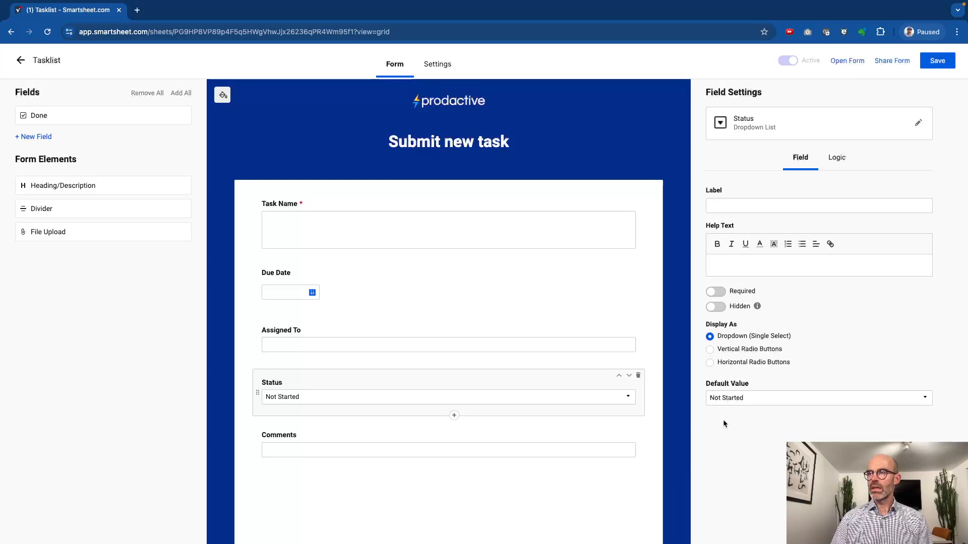
Display the Comments field as a multi-line text box and save the form
left_click(581, 455)
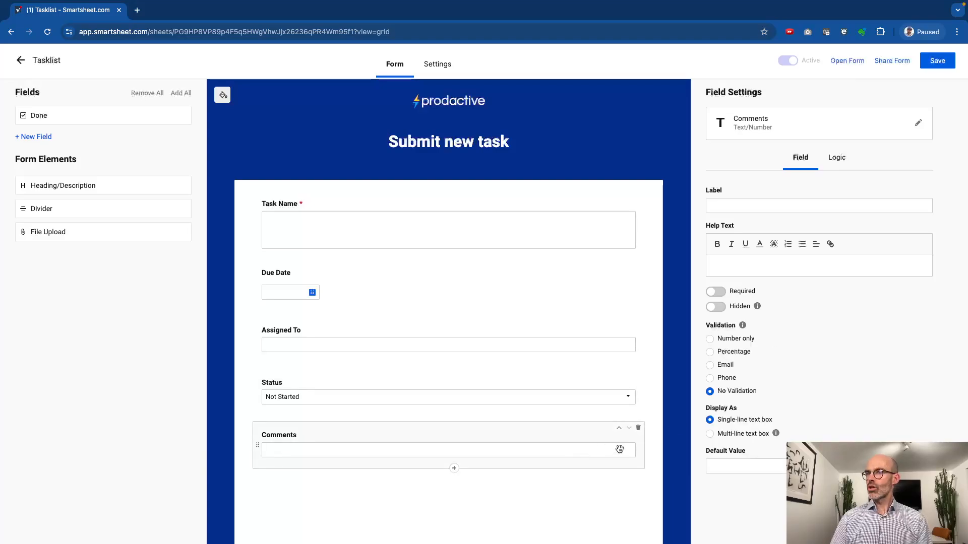
left_click(718, 436)
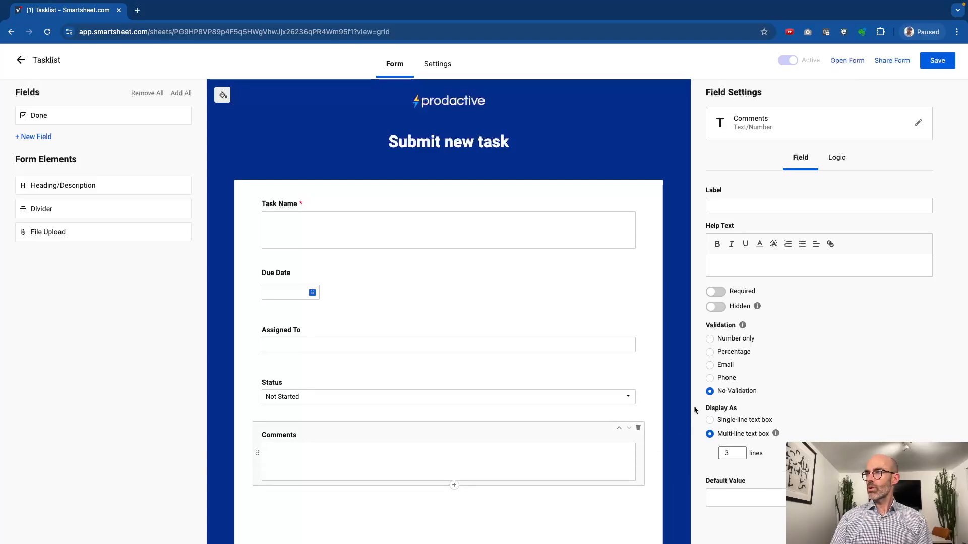
left_click(936, 60)
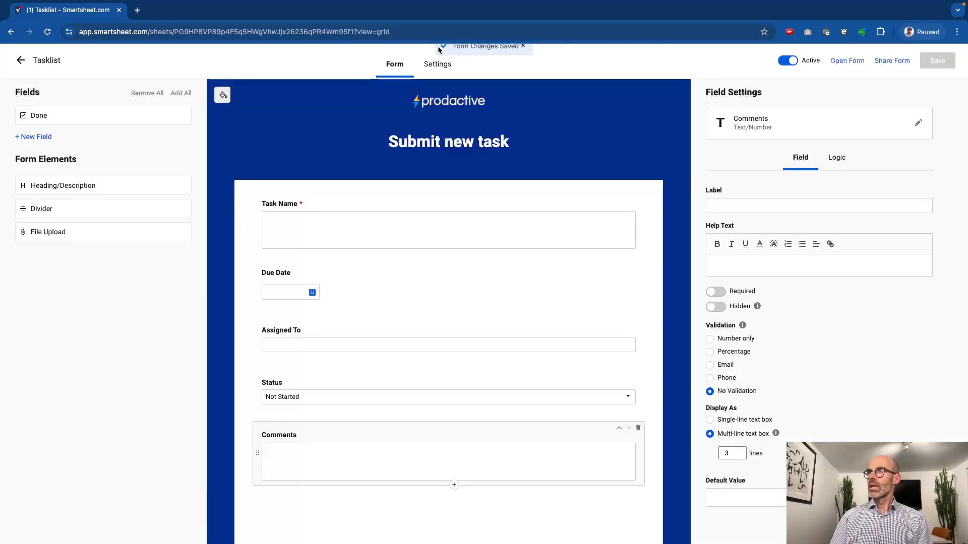
Review the form's settings, and open the live form to view its layout and web address
left_click(436, 68)
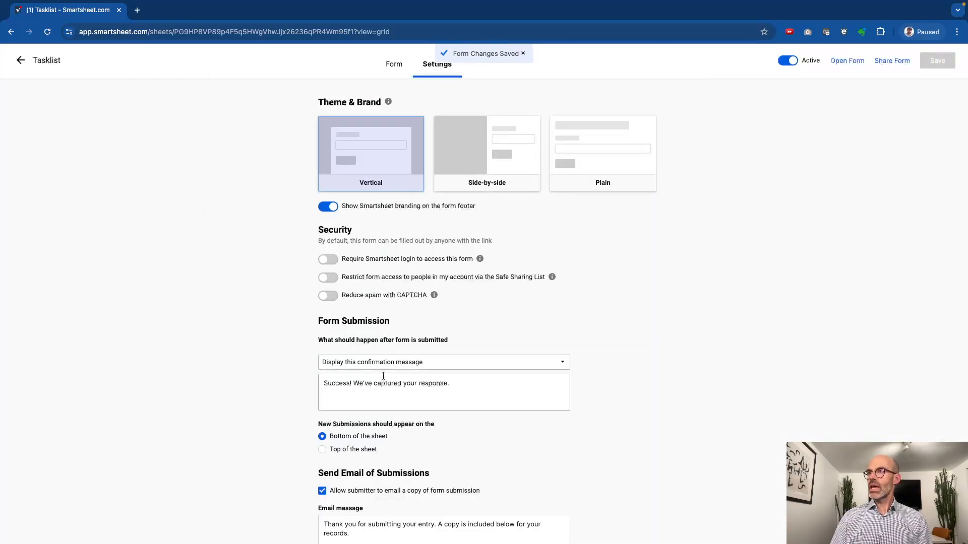
left_click(393, 67)
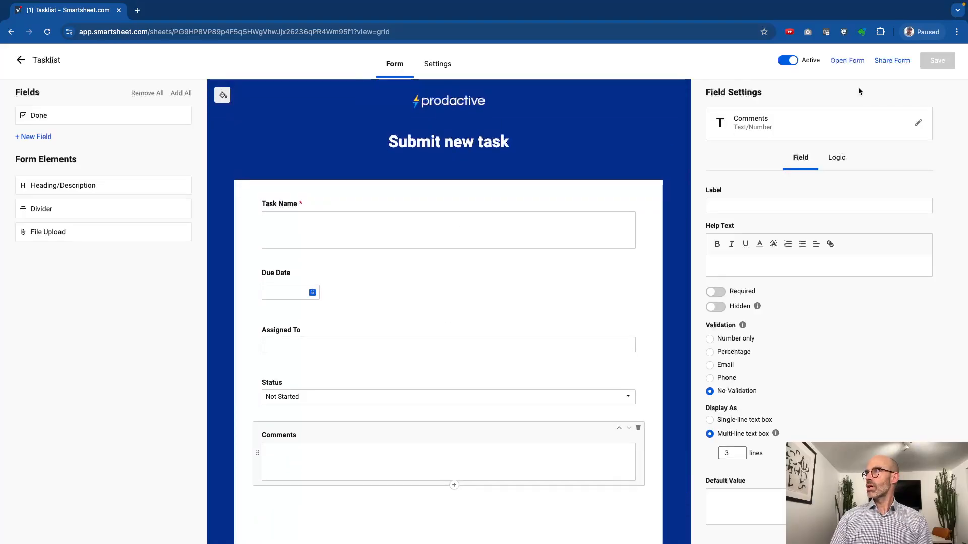
left_click(856, 62)
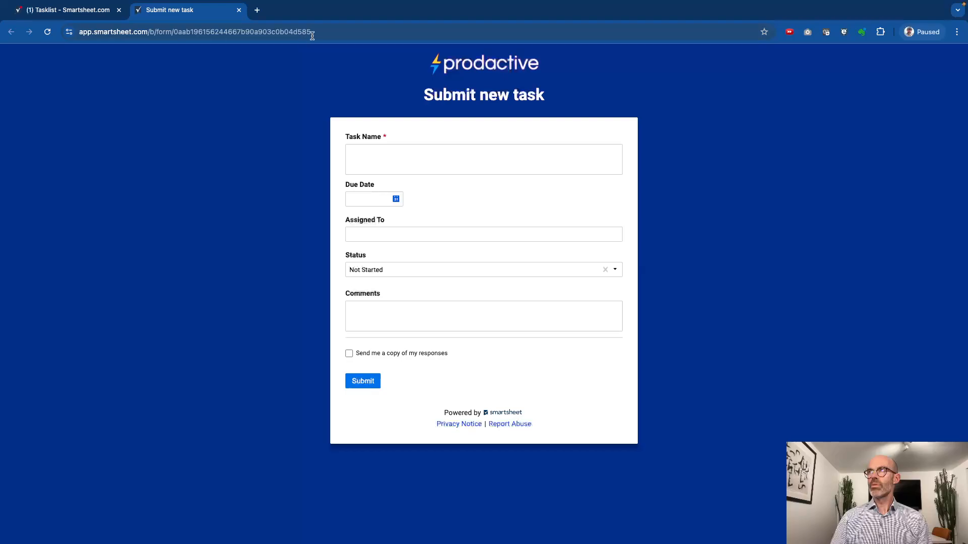
left_click_drag(312, 32, 138, 32)
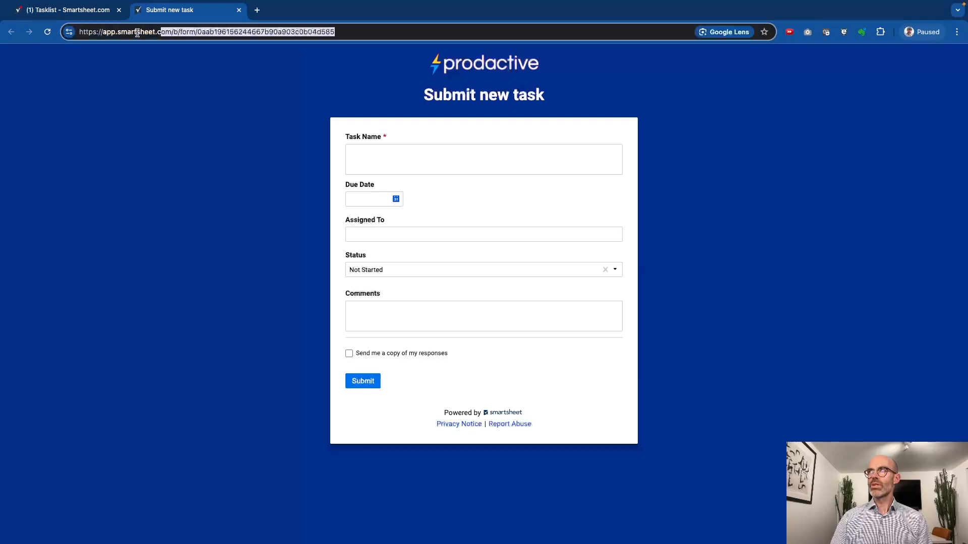
Return to the Tasklist sheet and add a Row Report to the __Simple solution demo workspace
left_click(93, 17)
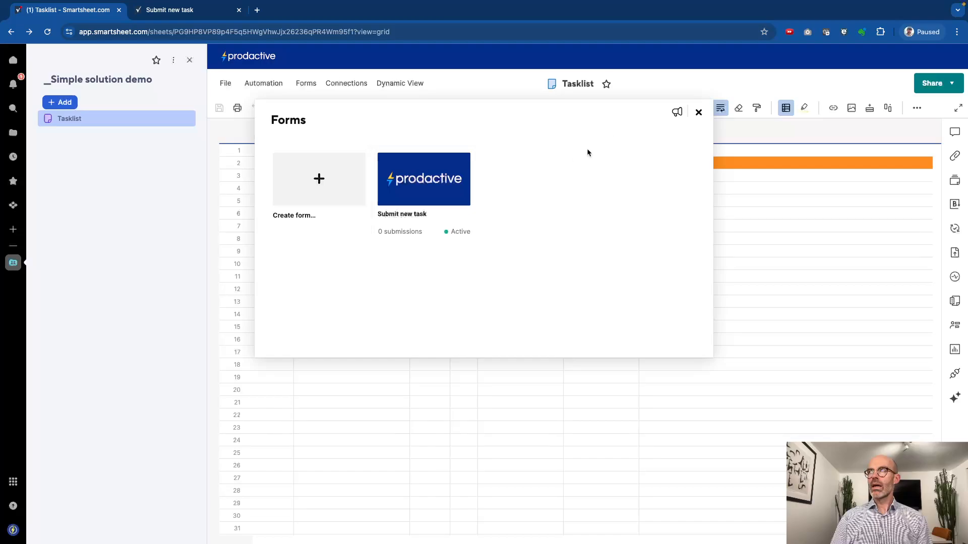
left_click(699, 112)
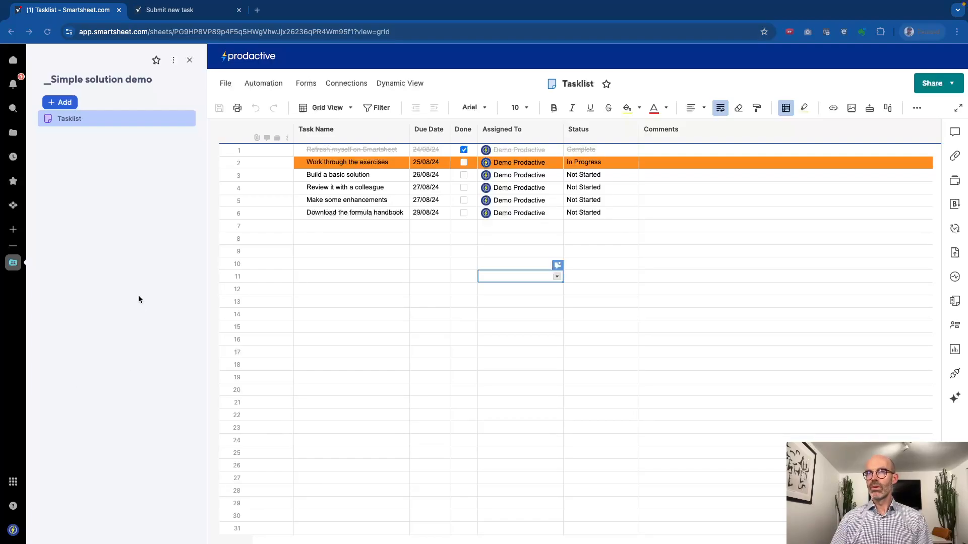
left_click(52, 104)
mouse_move(74, 163)
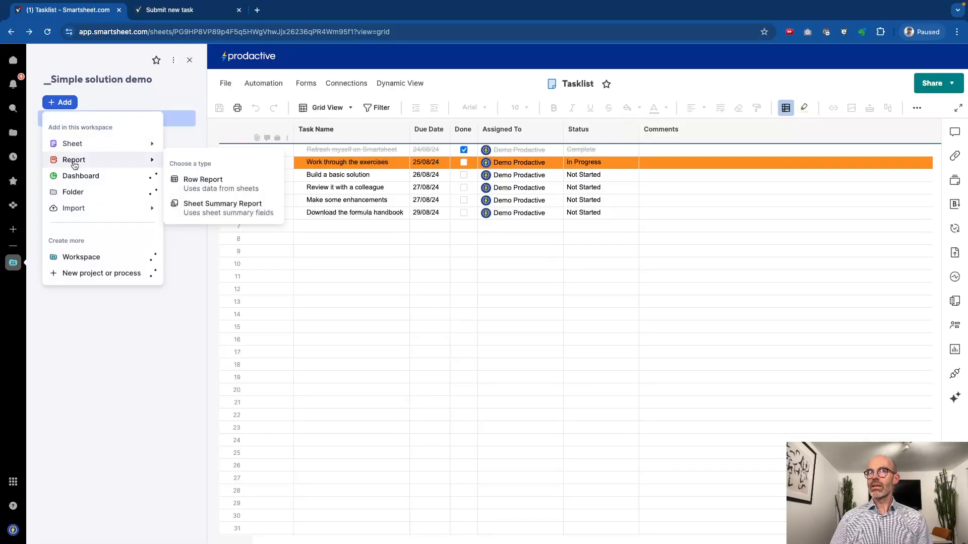
left_click(198, 181)
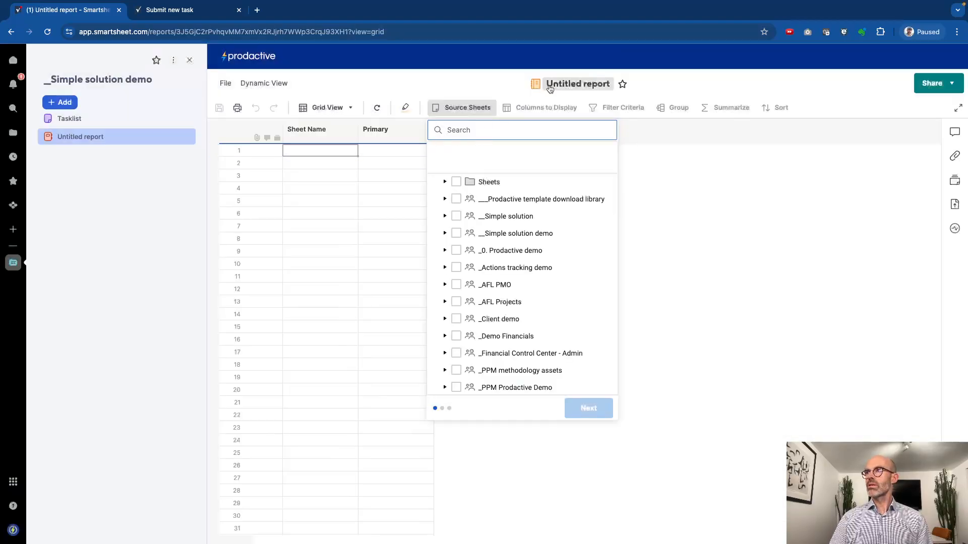
Rename the new report as Tasklist Report
left_click(549, 84)
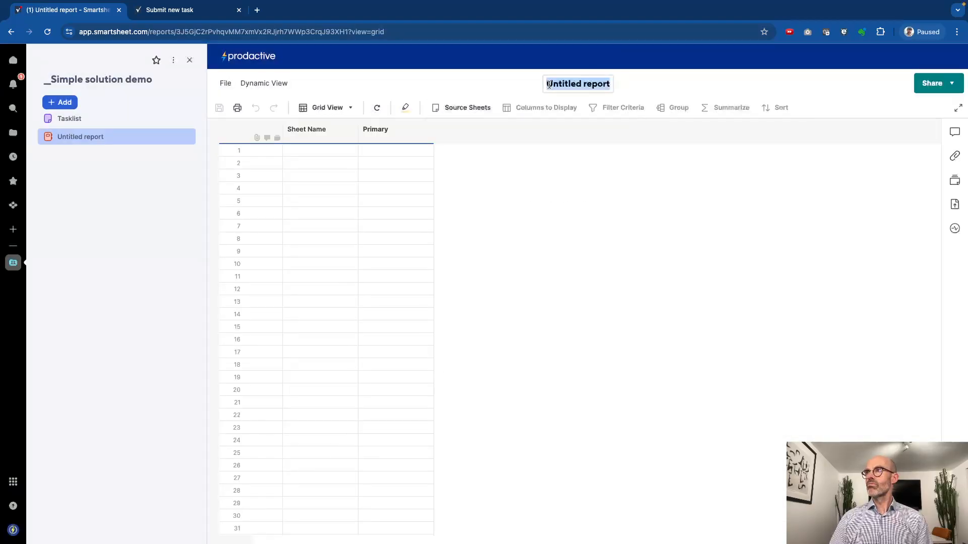
type("Taskl")
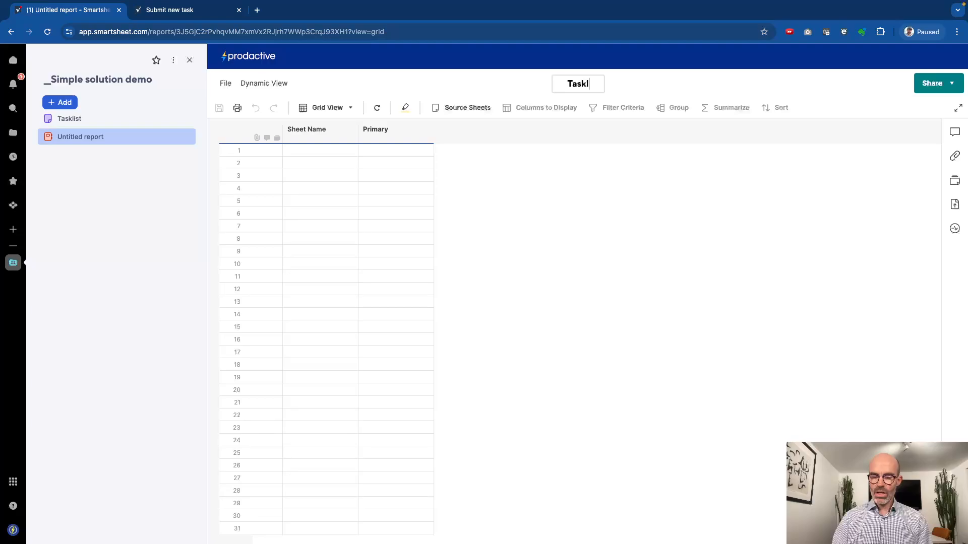
type("ist Rerpo")
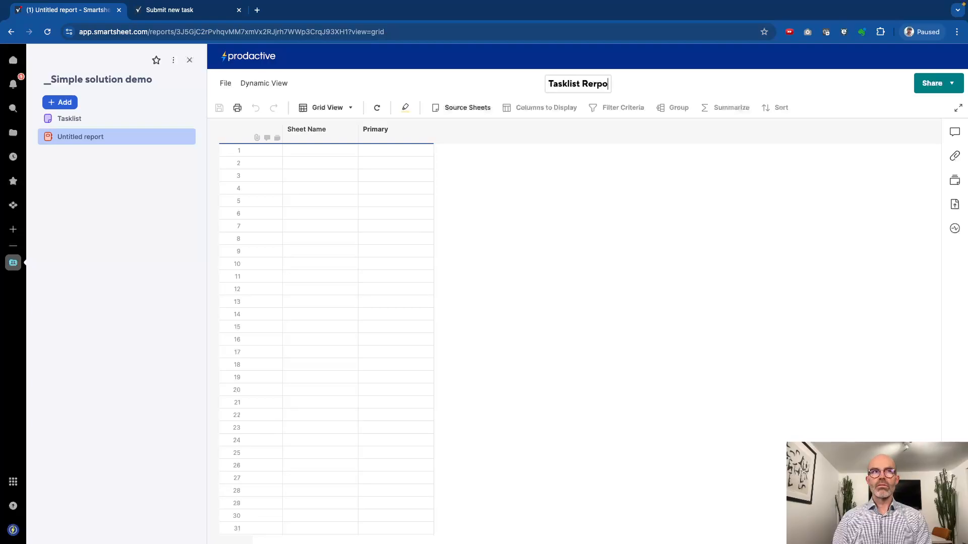
key("BackSpace")
key("BackSpace")
key("BackSpace")
type("p")
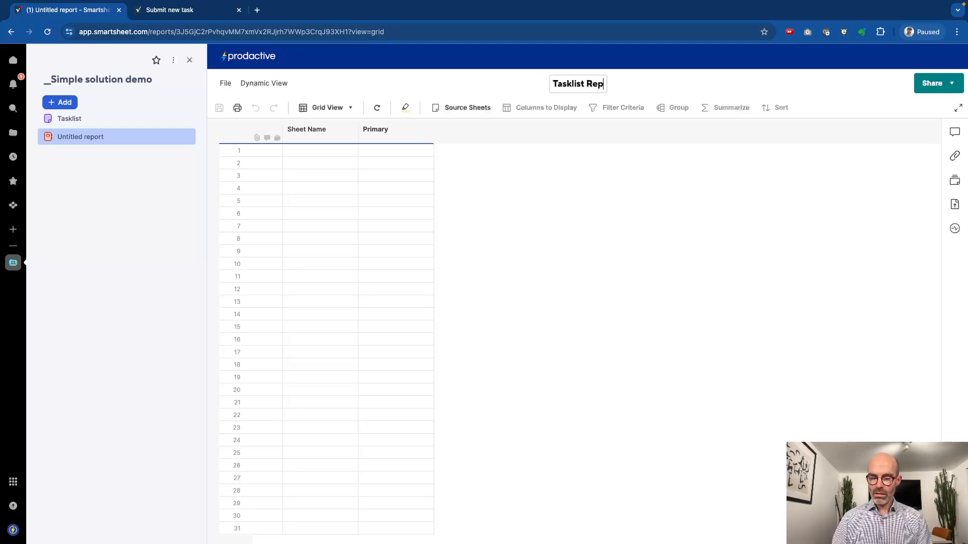
type("ort")
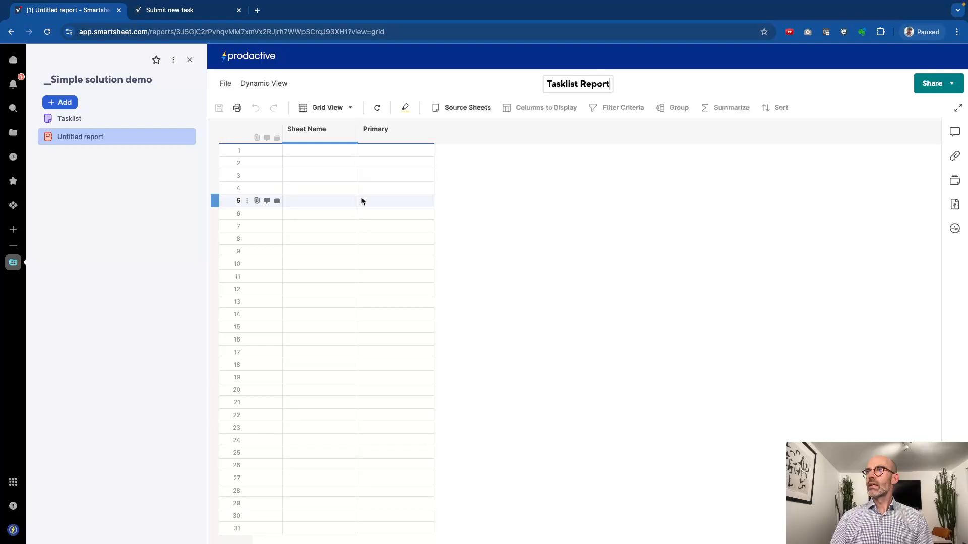
left_click(379, 202)
Set the Tasklist sheet from the __Simple solution demo workspace as the report's source
left_click(453, 108)
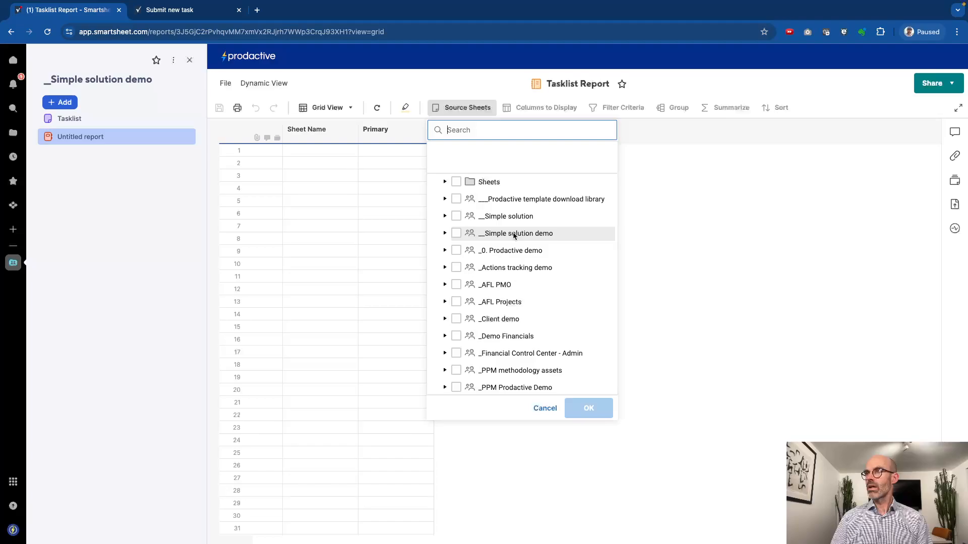
left_click(446, 234)
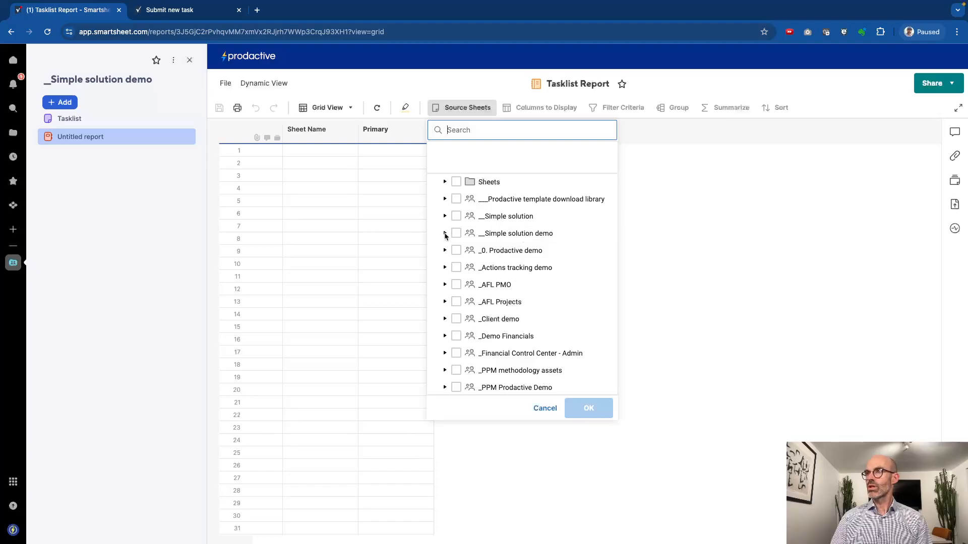
left_click(468, 251)
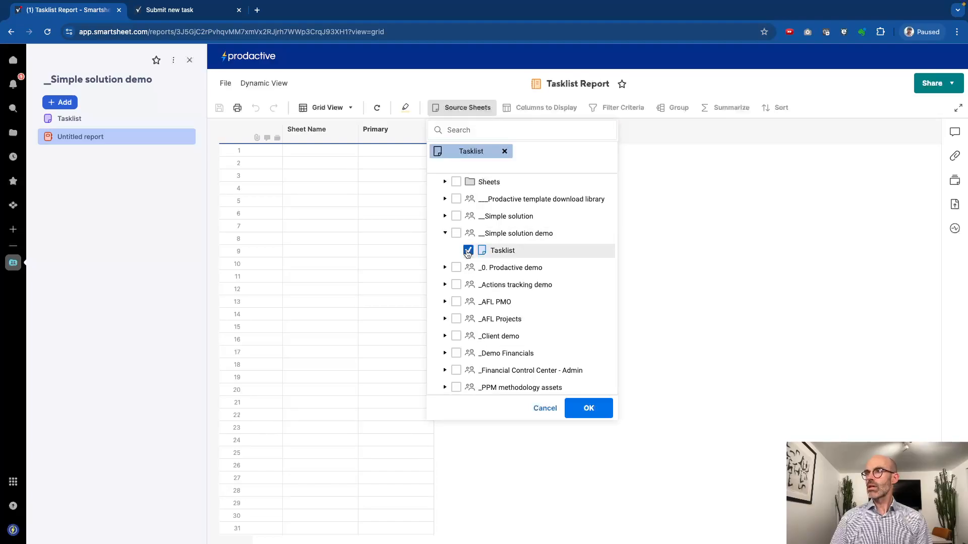
left_click(576, 410)
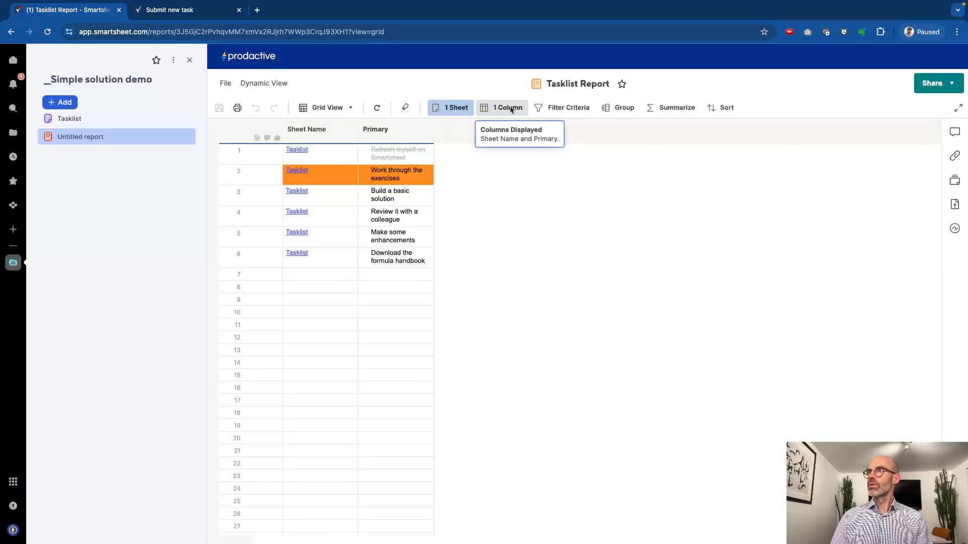
Add the Due Date, Assigned To and Comments columns to the report
left_click(511, 109)
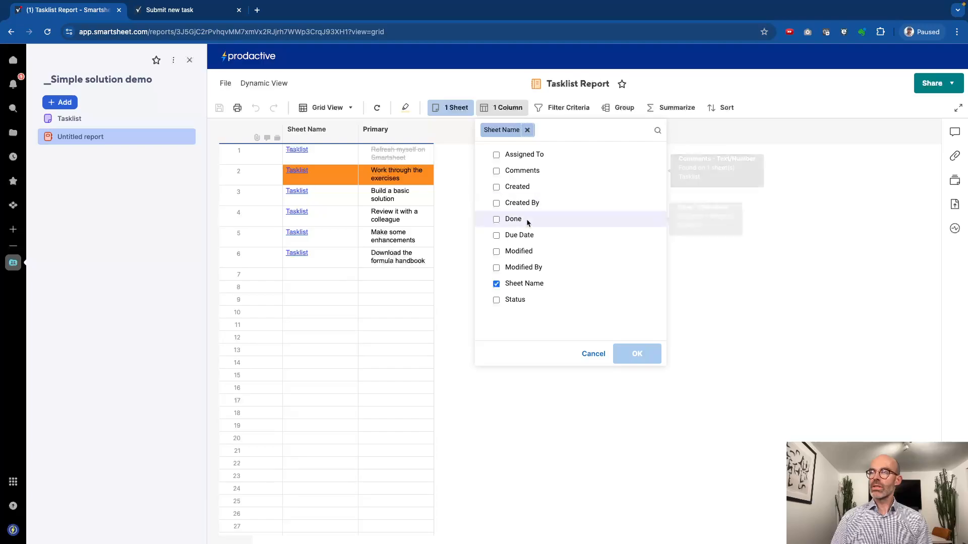
left_click(496, 235)
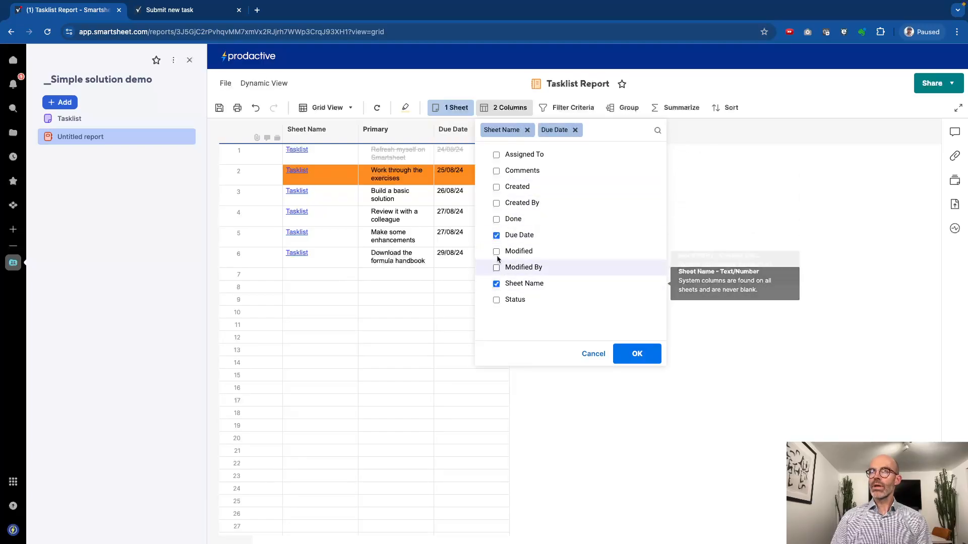
left_click(496, 155)
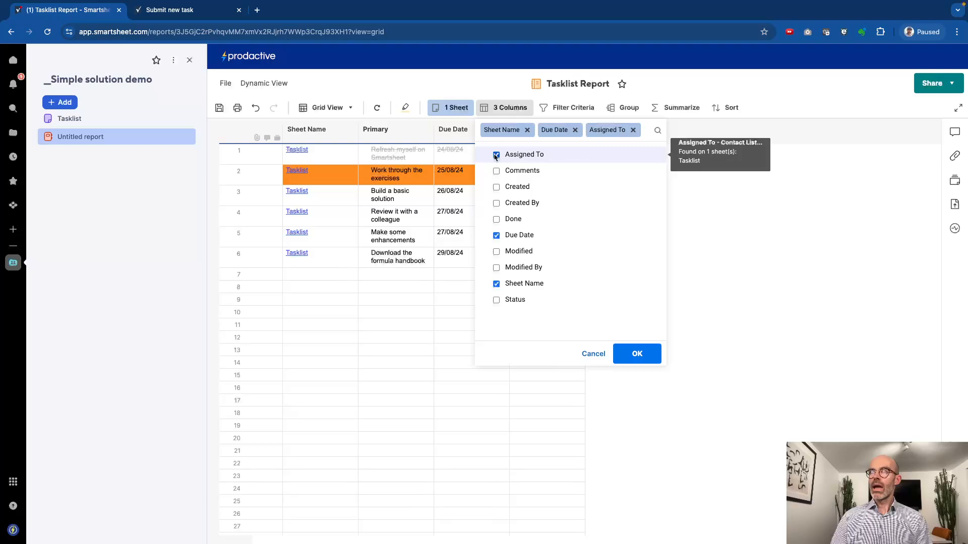
left_click(496, 171)
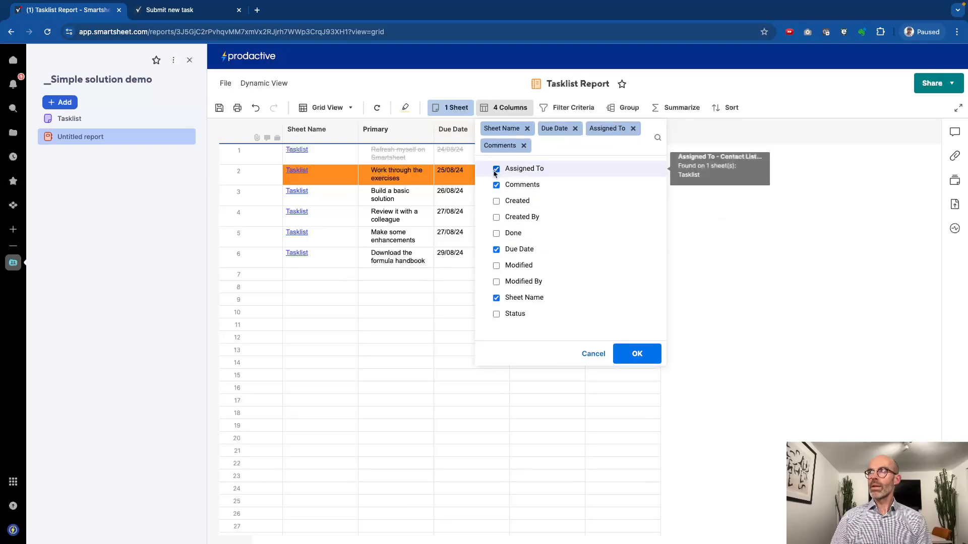
left_click(636, 354)
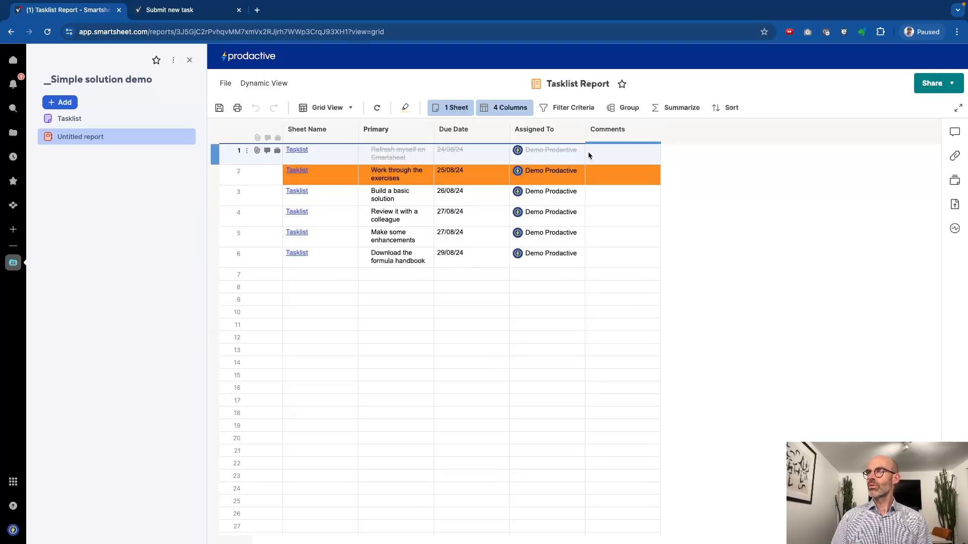
Remove the Sheet Name column from the report
left_click(325, 132)
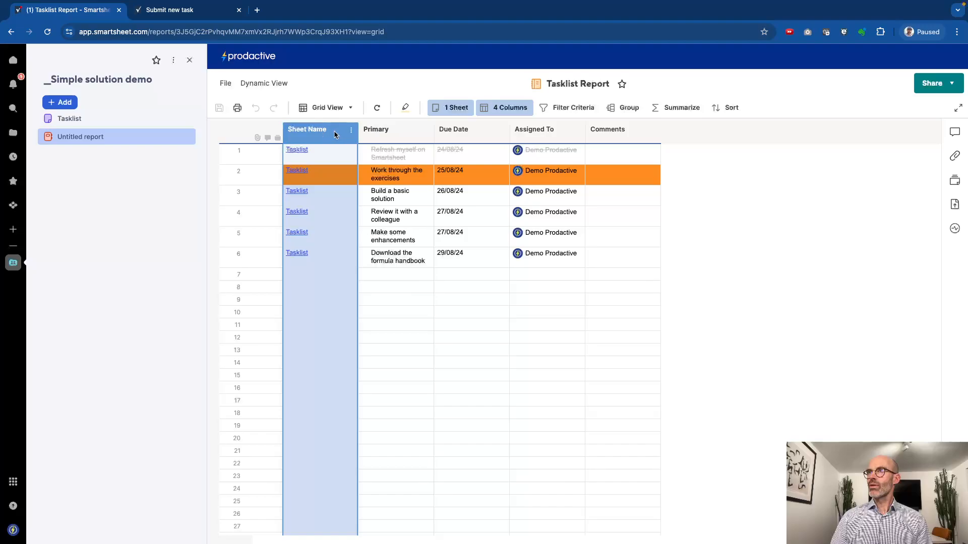
left_click(352, 130)
left_click(399, 167)
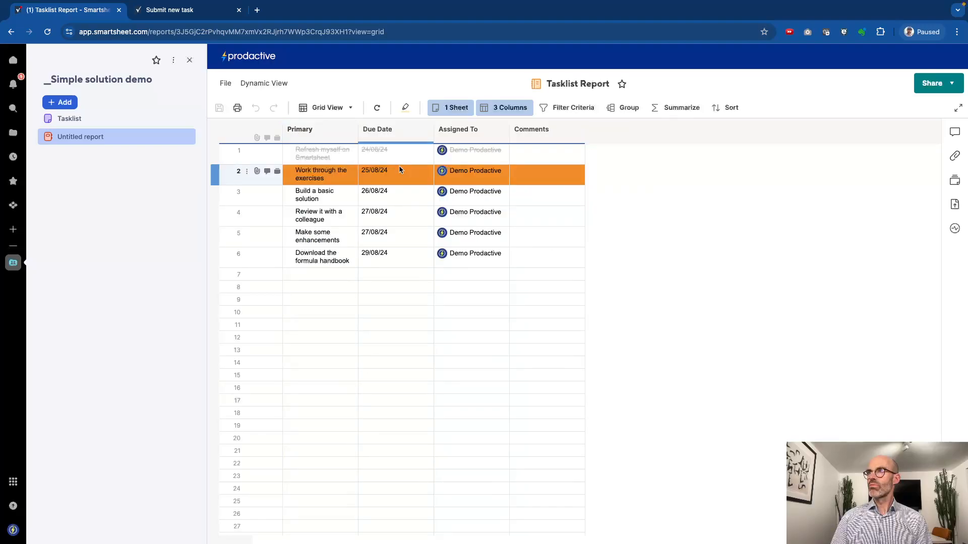
Rename the report's Primary column as Task
double_click(307, 132)
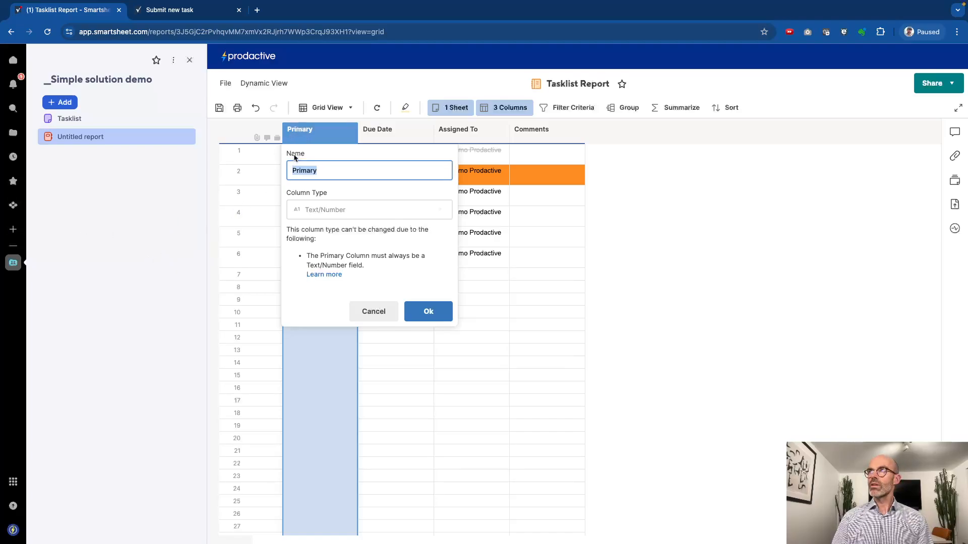
type("R")
key("BackSpace")
type("Task")
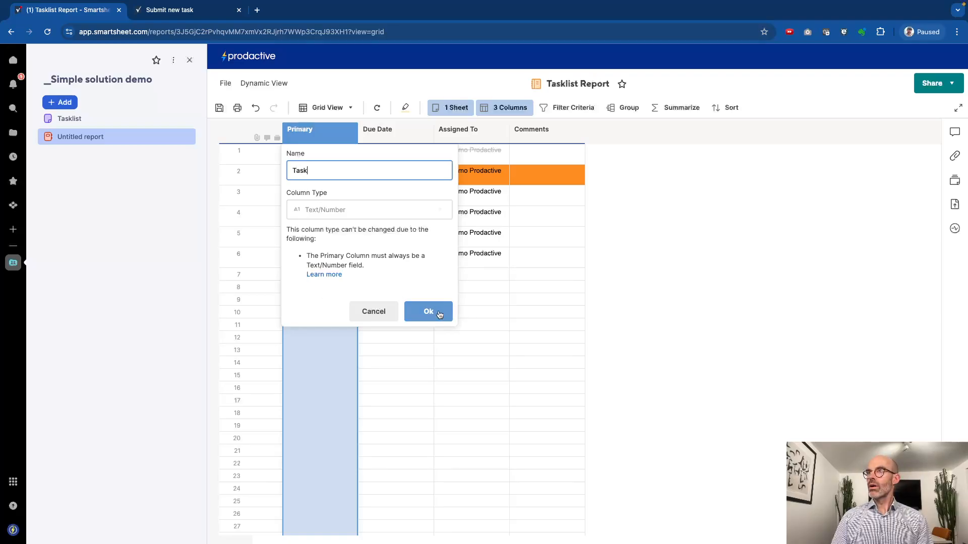
left_click(440, 315)
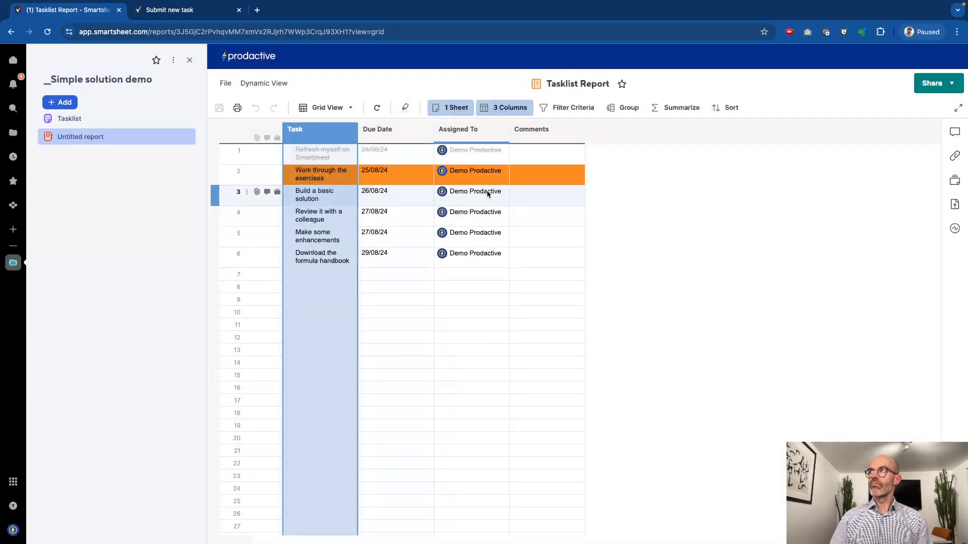
Narrow the Due Date column, widen the Task and Comments columns so their text fits, and save the report
left_click(402, 135)
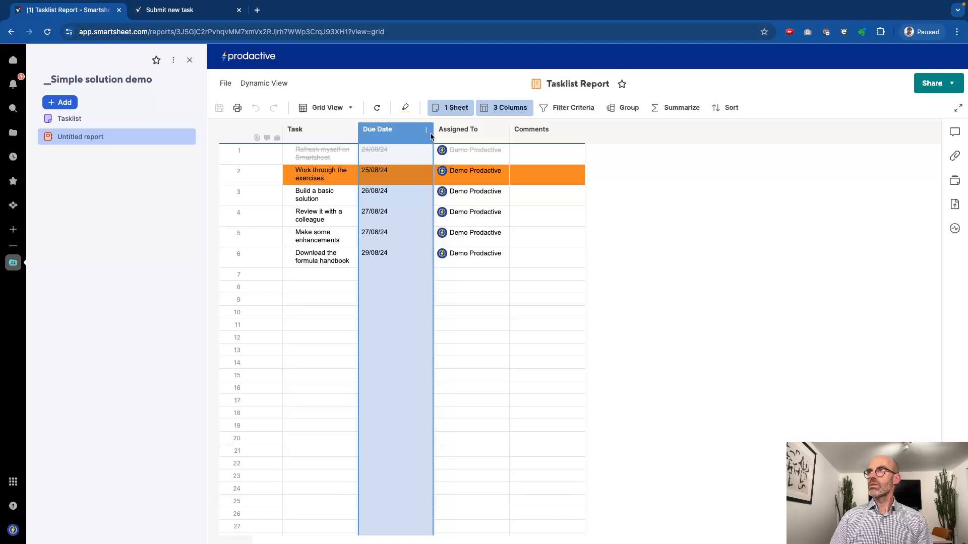
left_click(427, 131)
mouse_move(431, 137)
left_mouse_down()
mouse_move(359, 135)
mouse_move(427, 135)
left_mouse_up()
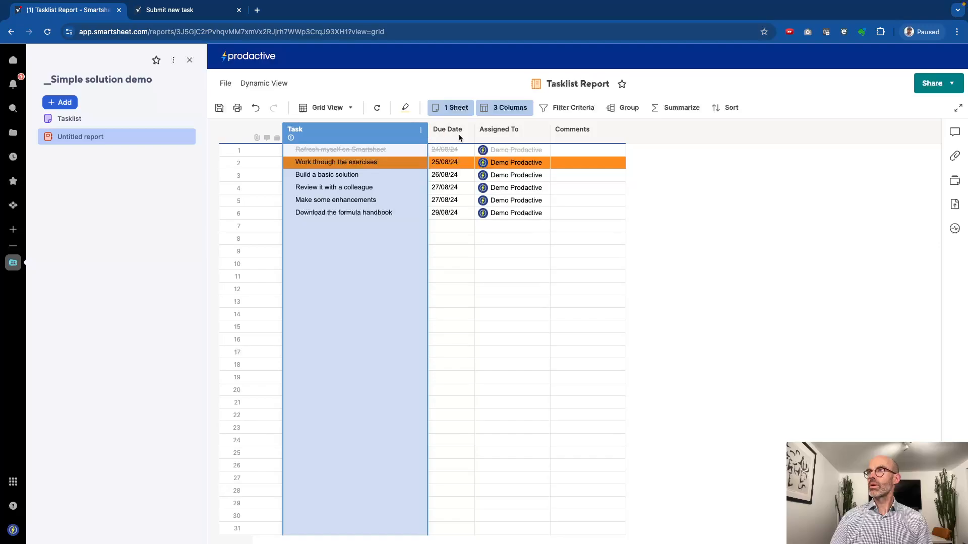
left_click(615, 139)
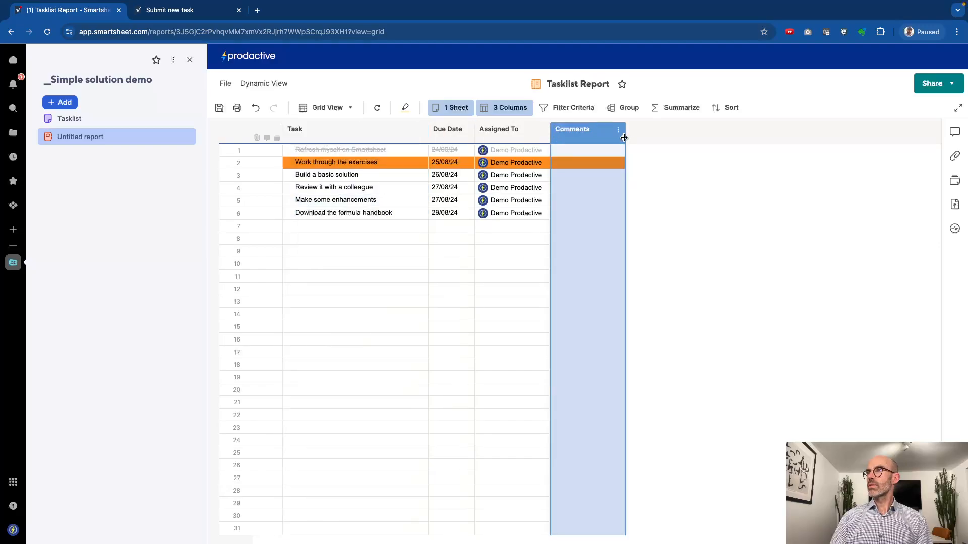
left_click_drag(624, 137, 785, 142)
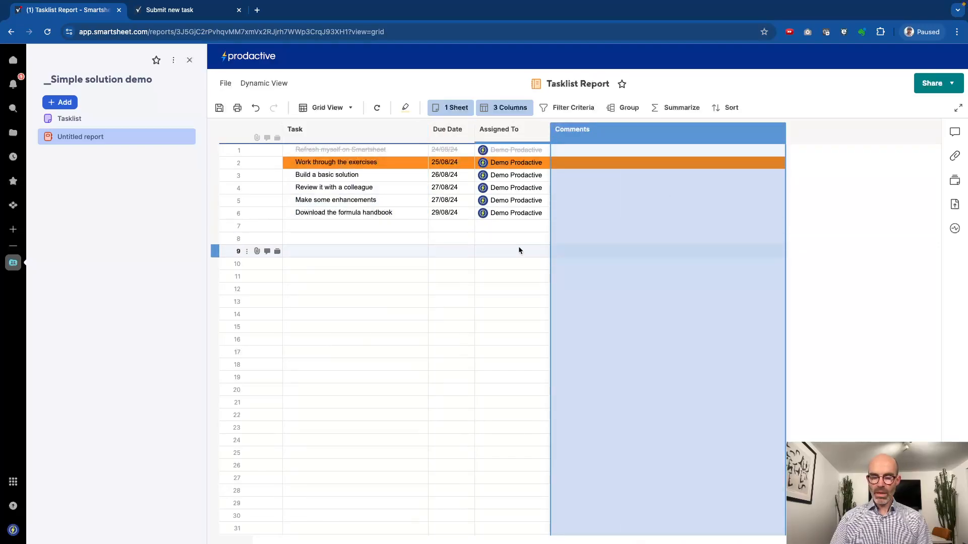
key("ctrl+s")
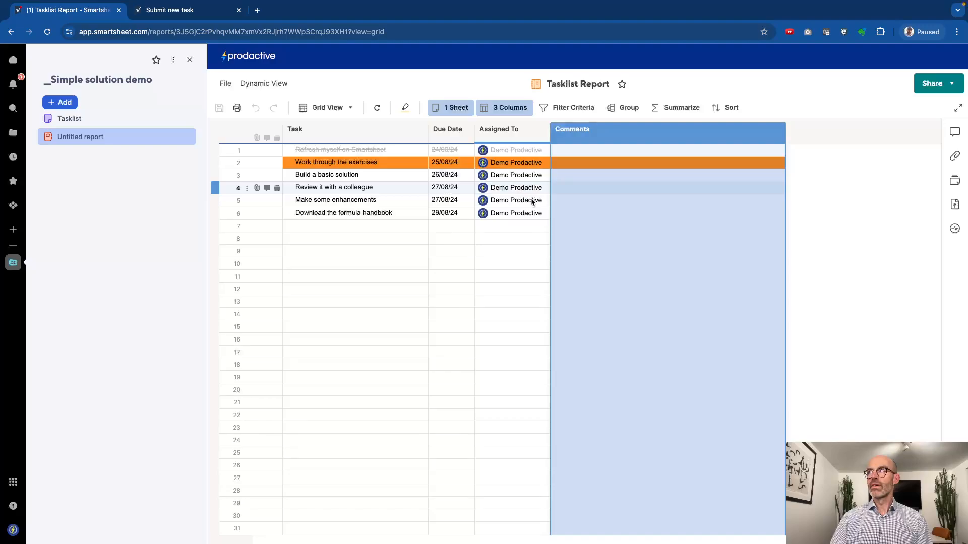
Group the report rows by Status in descending order
left_click(619, 112)
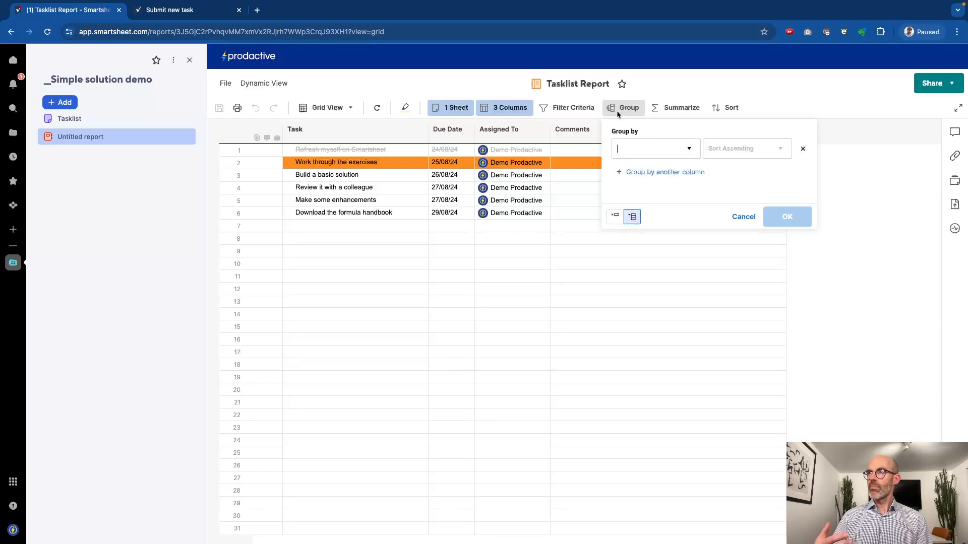
left_click(689, 151)
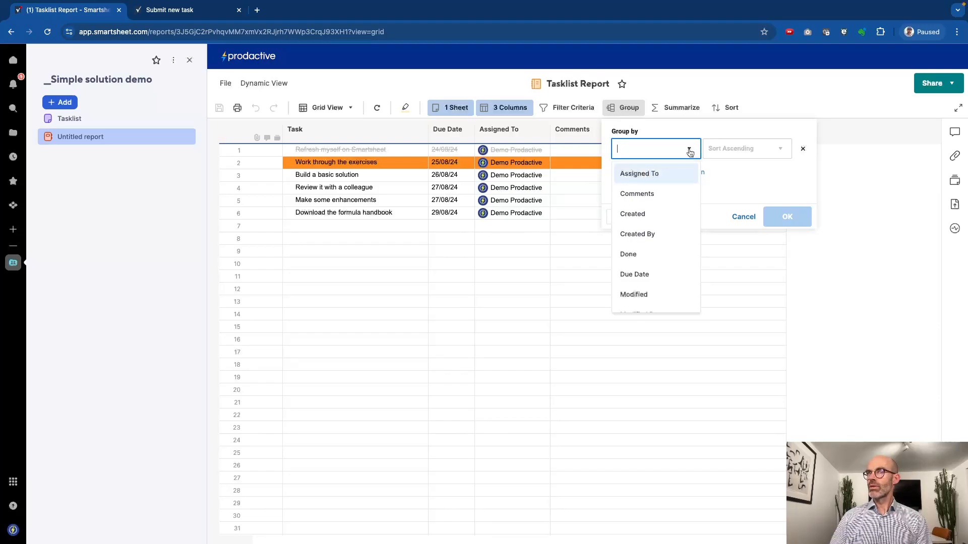
scroll(648, 227, "down", 3)
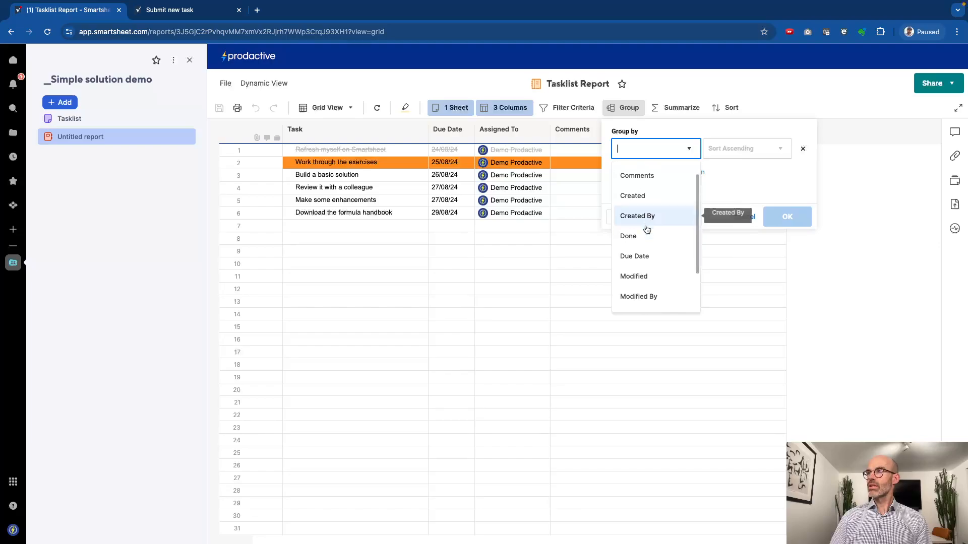
scroll(640, 257, "down", 1)
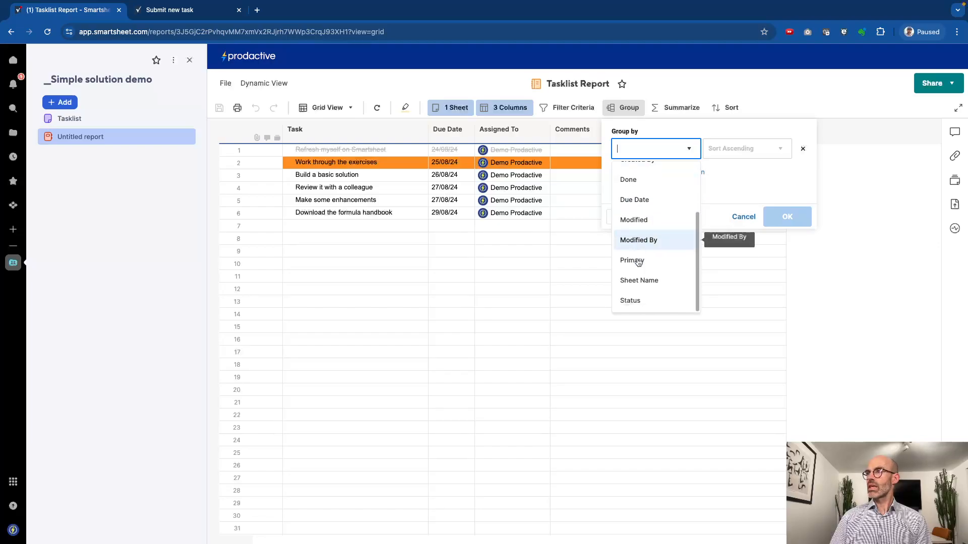
left_click(631, 301)
left_click(746, 154)
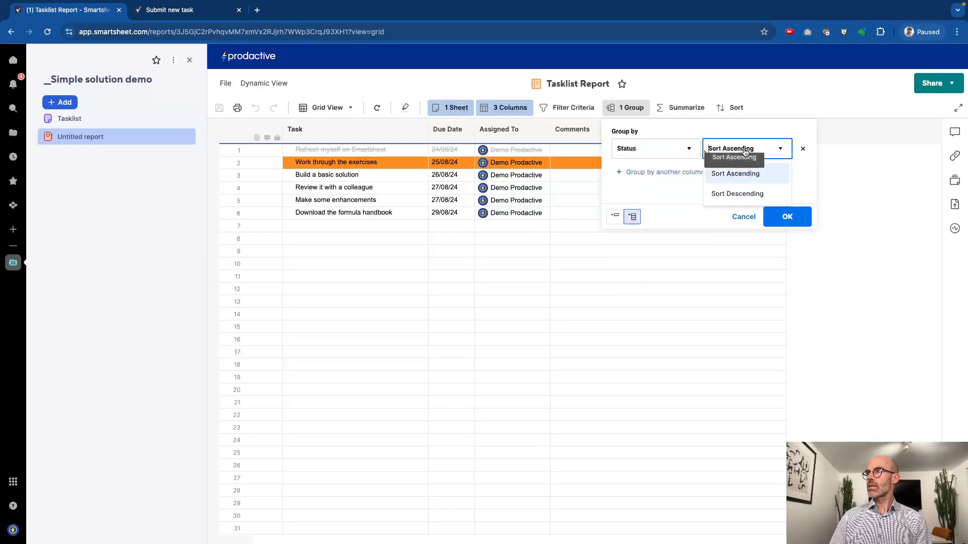
left_click(736, 196)
left_click(784, 217)
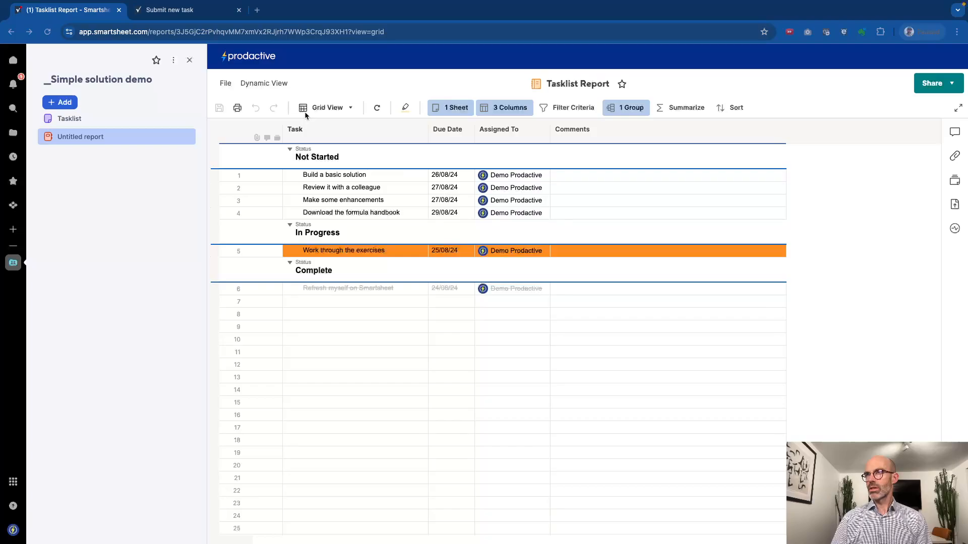
Add a Sheet Summary Report to the __Simple solution demo workspace
left_click(57, 103)
mouse_move(111, 161)
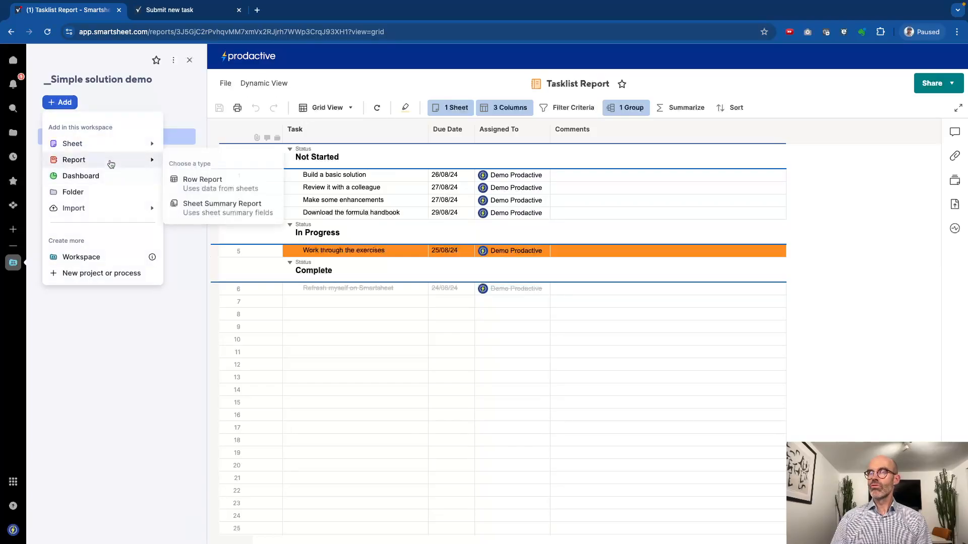
left_click(211, 207)
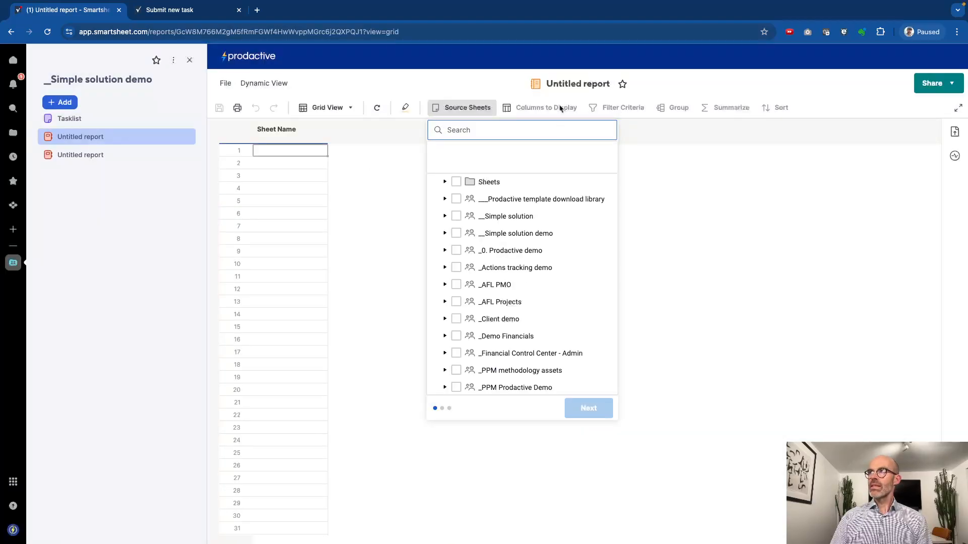
Name the new summary report Tasklist Metrics Report
left_click(554, 84)
type("T")
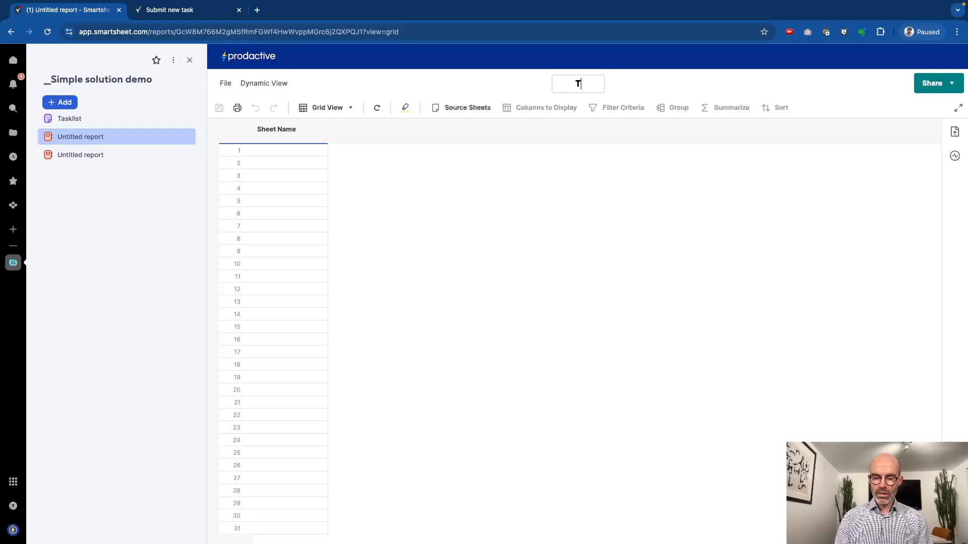
type("asklist Me")
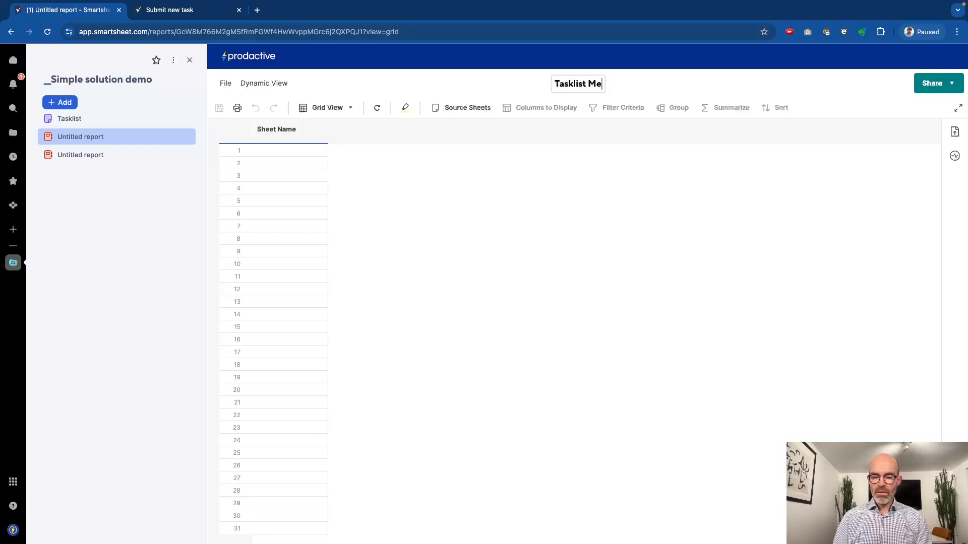
type("trics Rport")
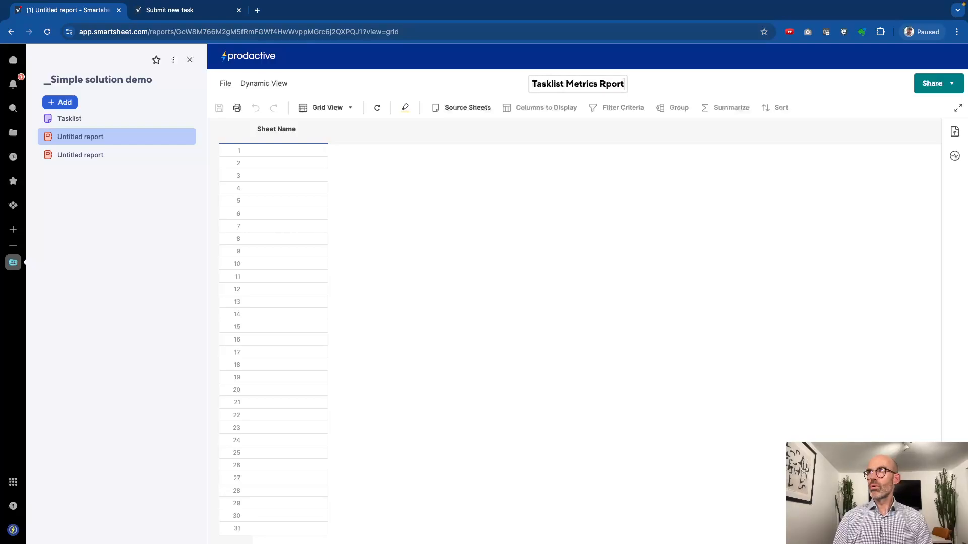
key("BackSpace")
key("BackSpace")
key("BackSpace")
key("BackSpace")
type("eport")
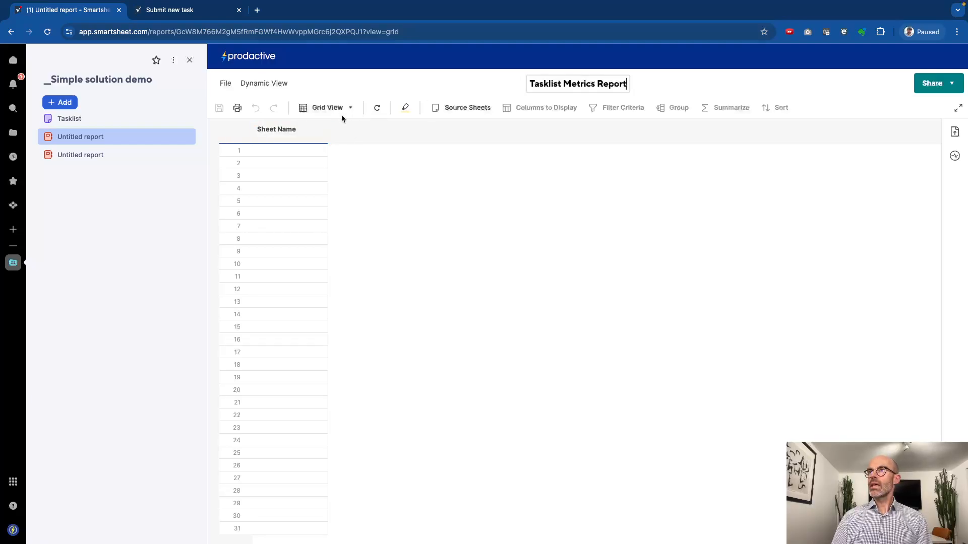
Set the Tasklist sheet from the __Simple solution demo workspace as the metrics report's source
left_click(466, 107)
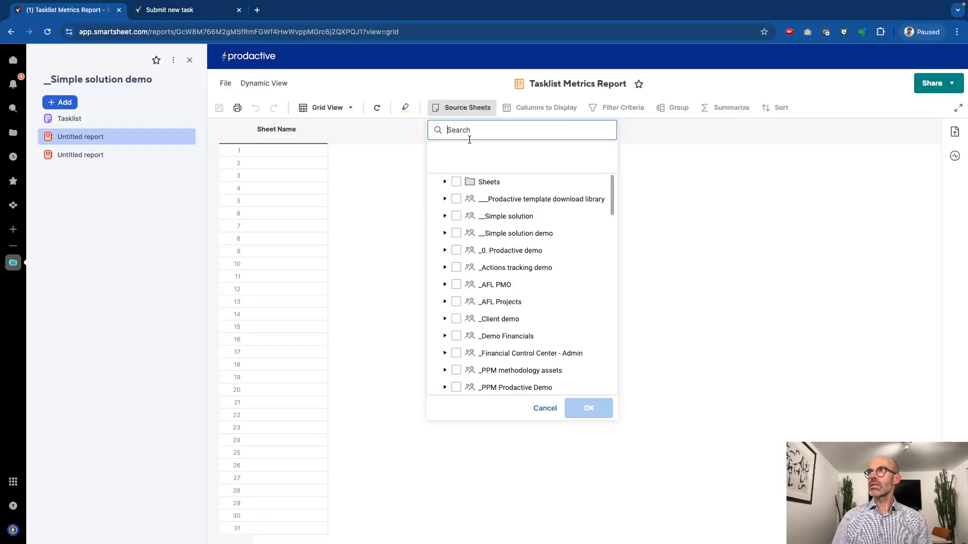
left_click(445, 233)
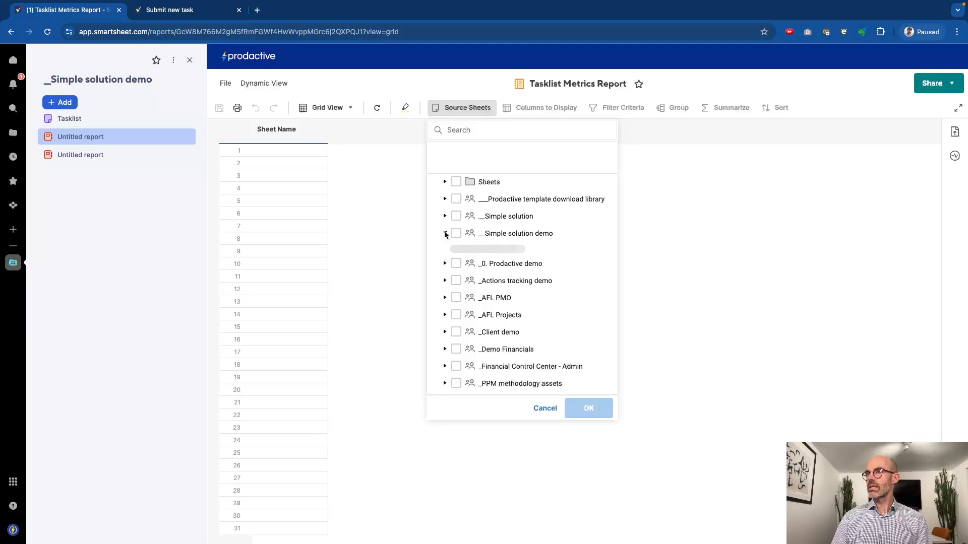
left_click(489, 254)
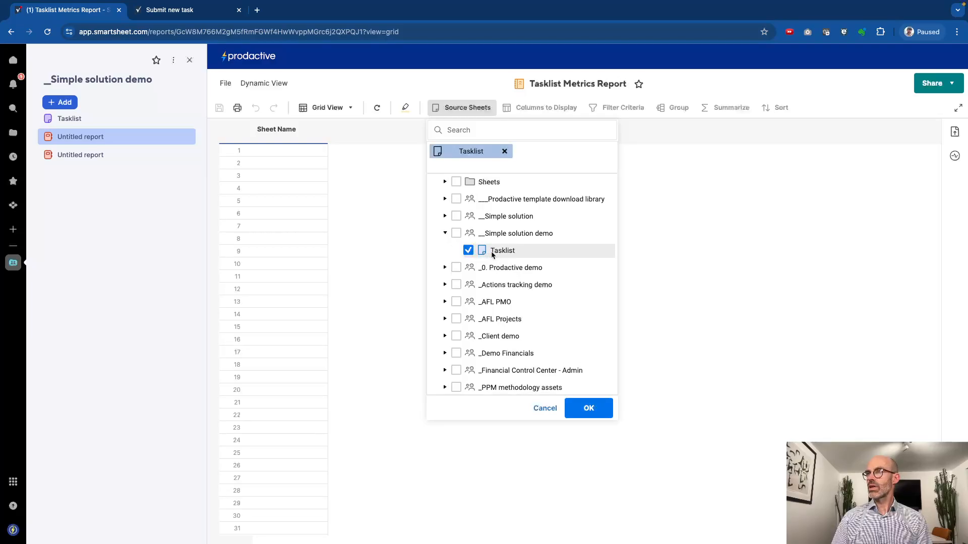
left_click(594, 408)
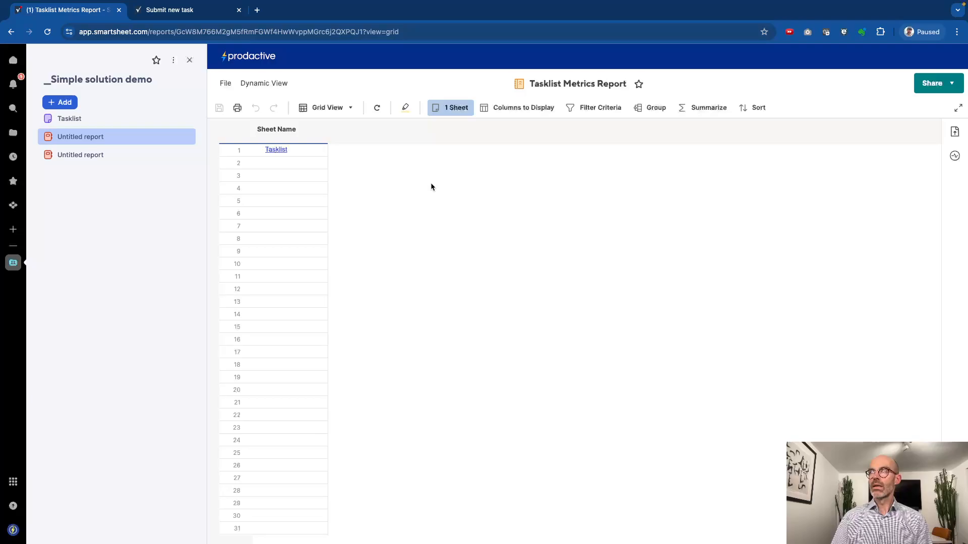
Display the Not Started, In Progress and Complete summary fields as columns in the metrics report
left_click(519, 108)
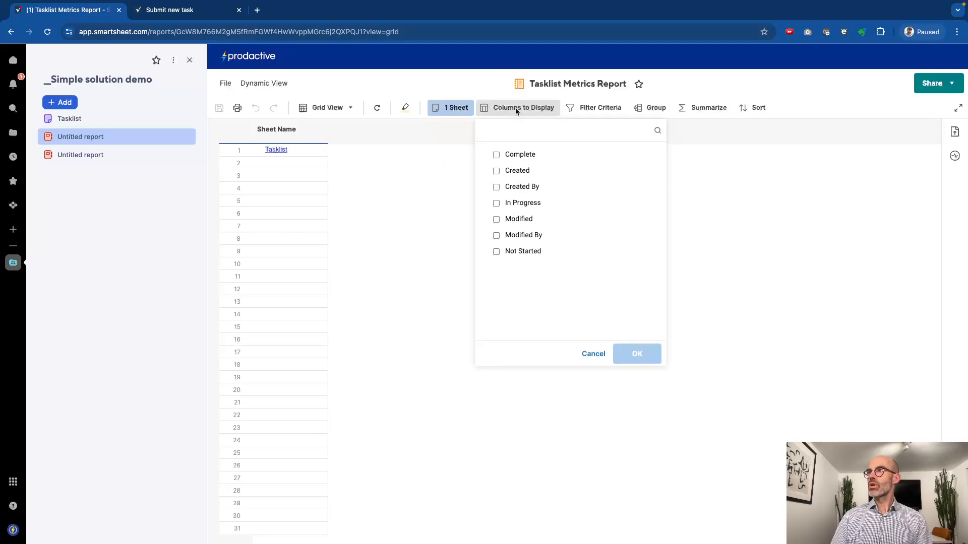
left_click(496, 252)
left_click(496, 203)
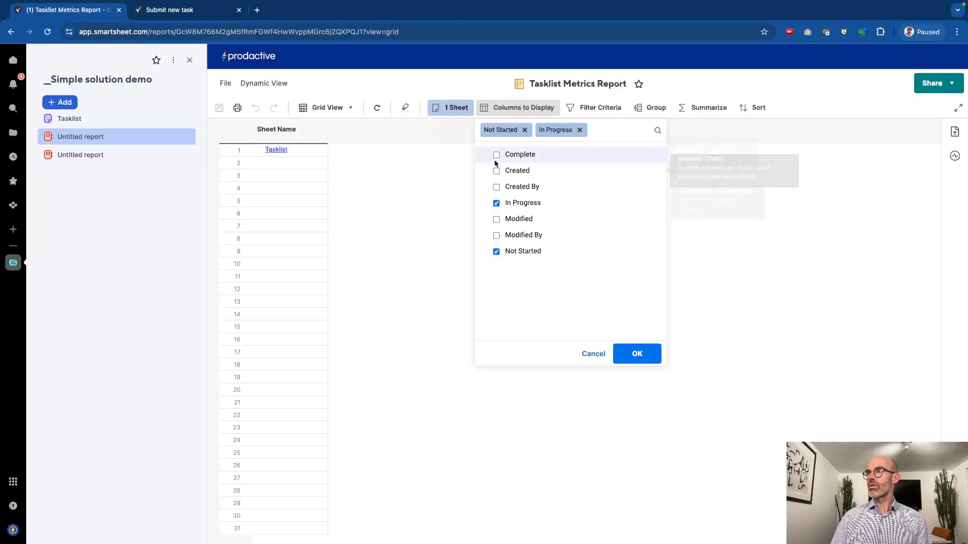
left_click(496, 155)
left_click(637, 353)
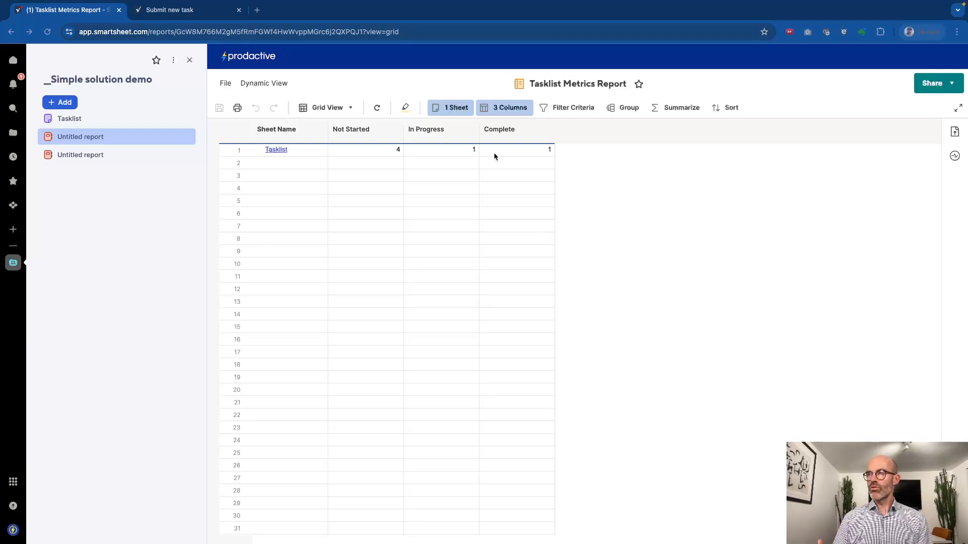
Add a grid sheet named Tasklist Metrics Sheet to the workspace and select its first Primary Column cell
left_click(61, 104)
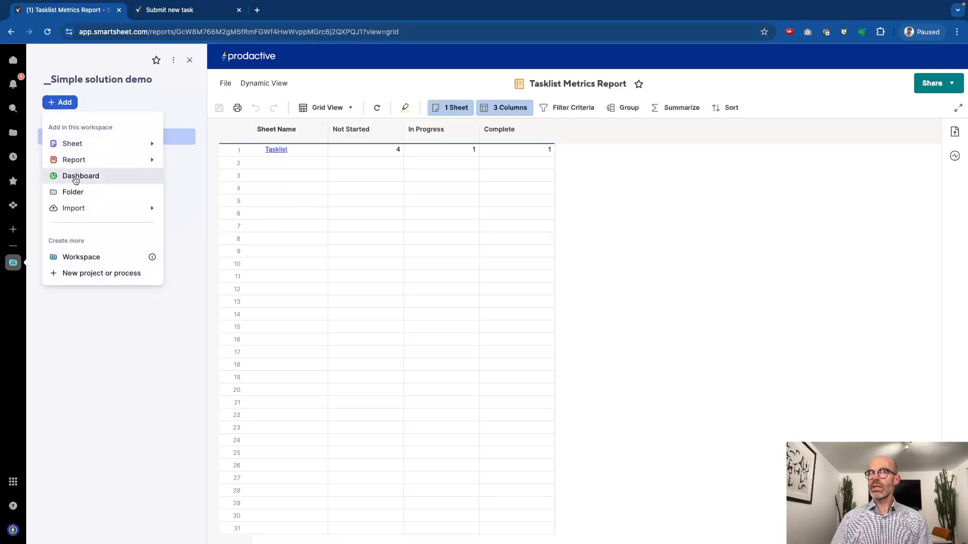
mouse_move(77, 162)
mouse_move(60, 144)
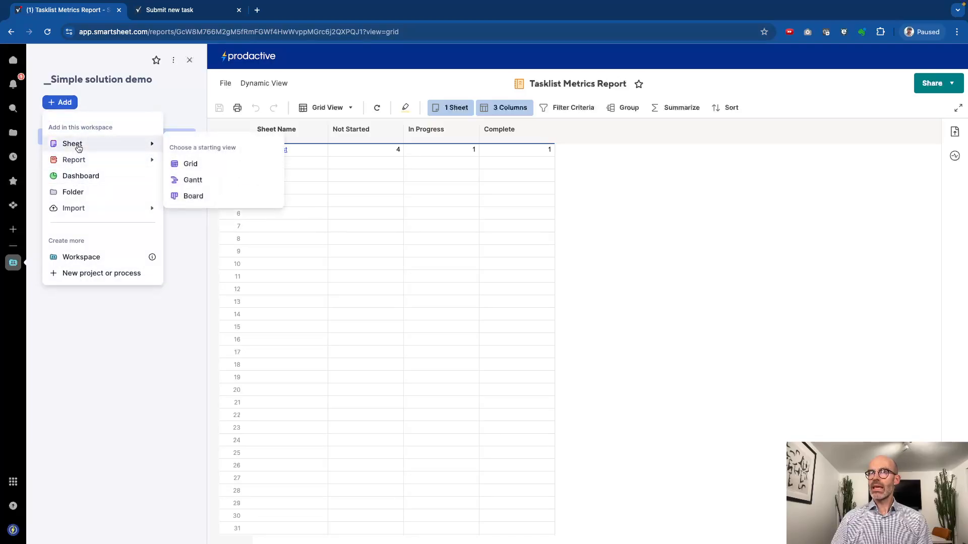
left_click(190, 163)
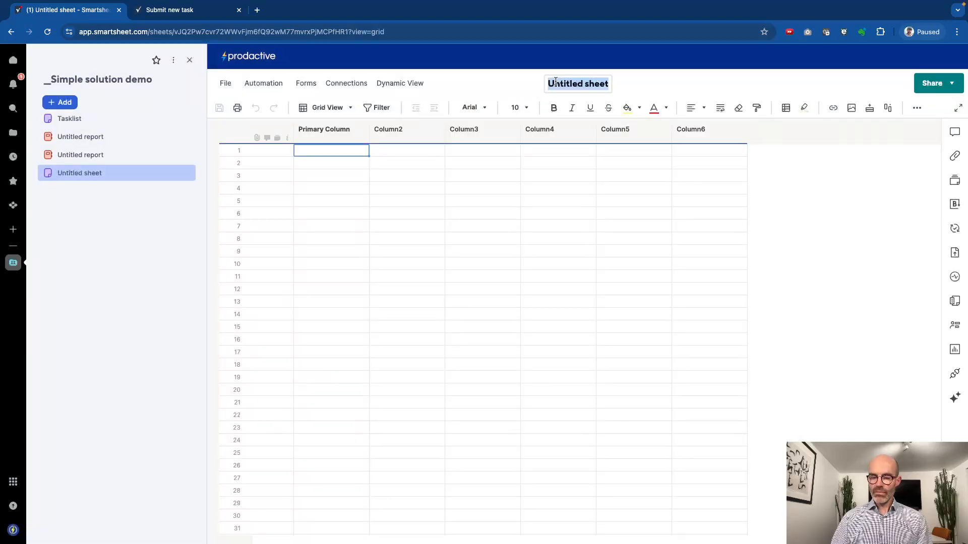
type("Tasklist ")
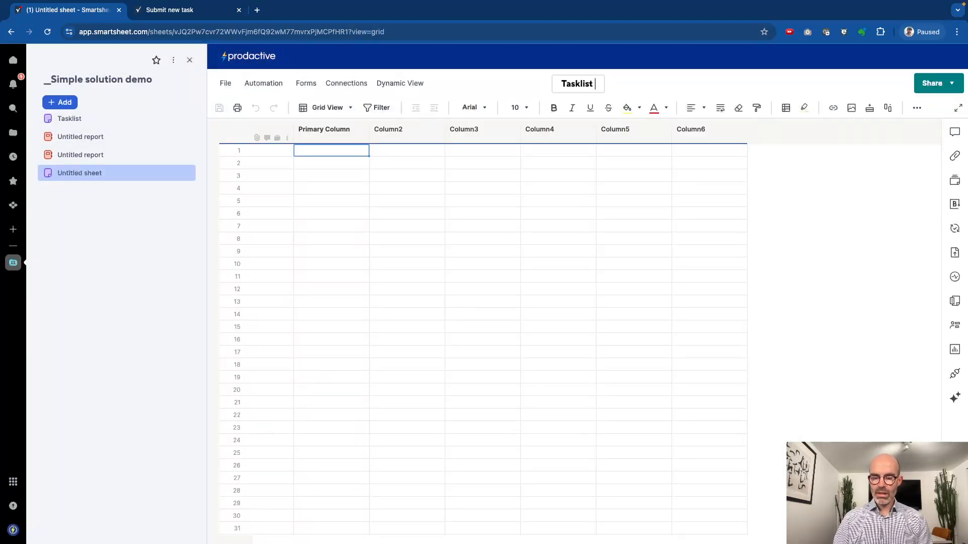
type("Metrics ")
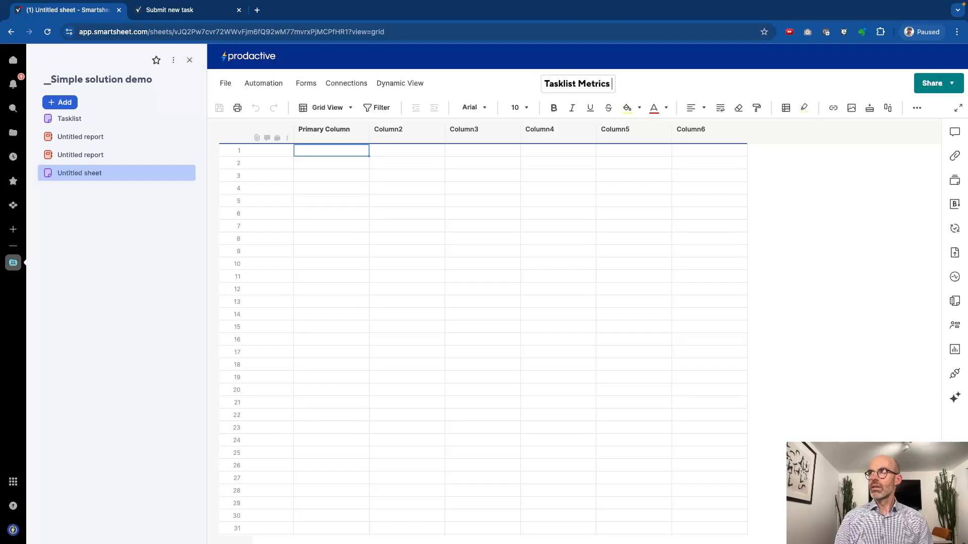
type("Sheet")
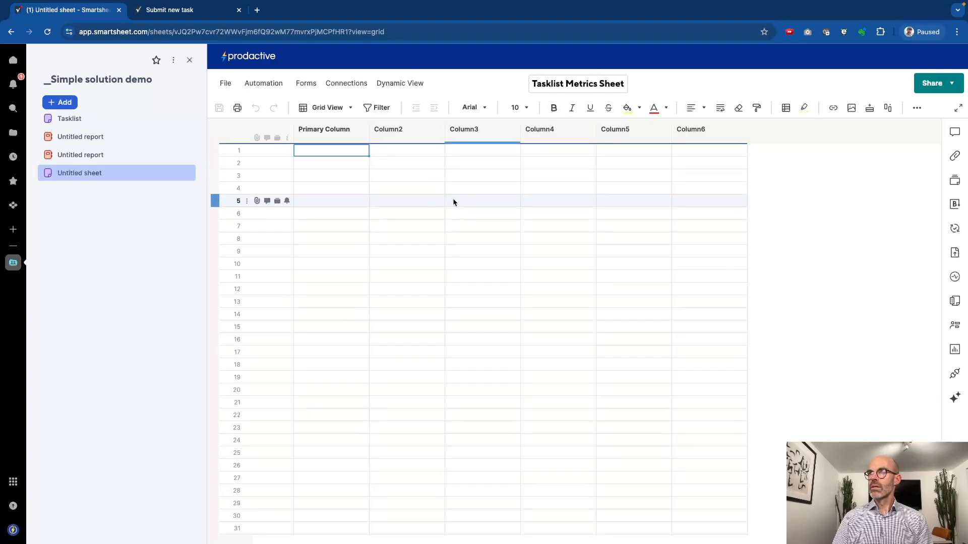
left_click(453, 199)
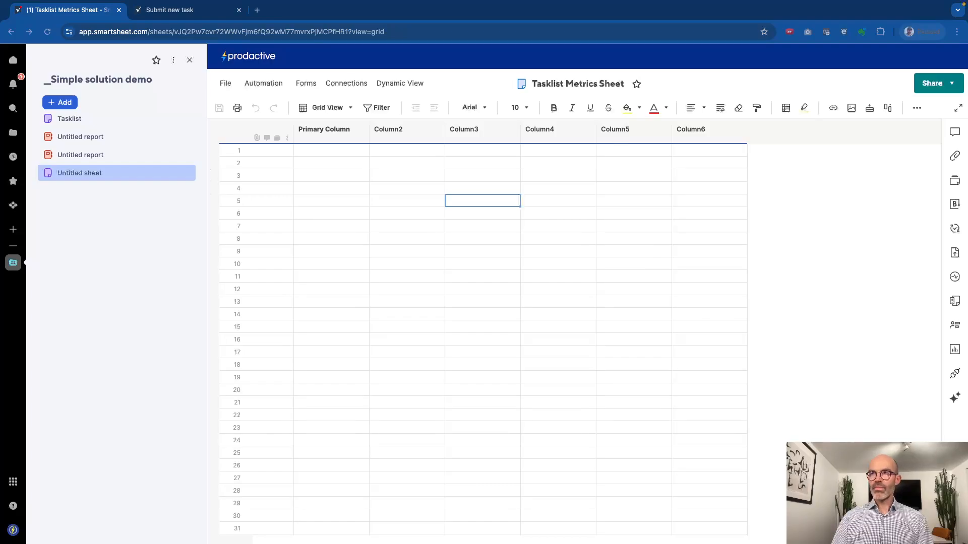
left_click(326, 151)
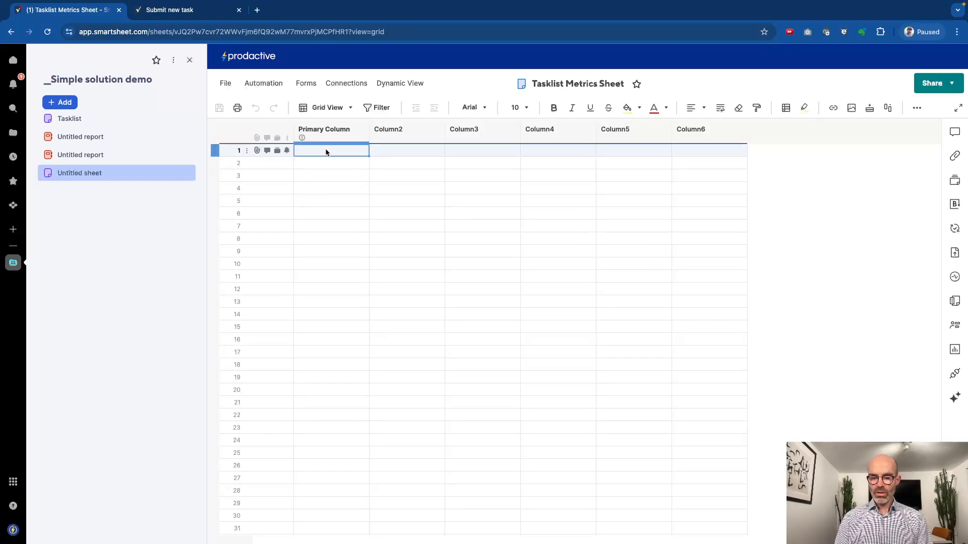
List Status, Not Started, In Progress and Complete in the first four Primary Column rows and rename that column Metric
type("Status Not Started In Progress Complete")
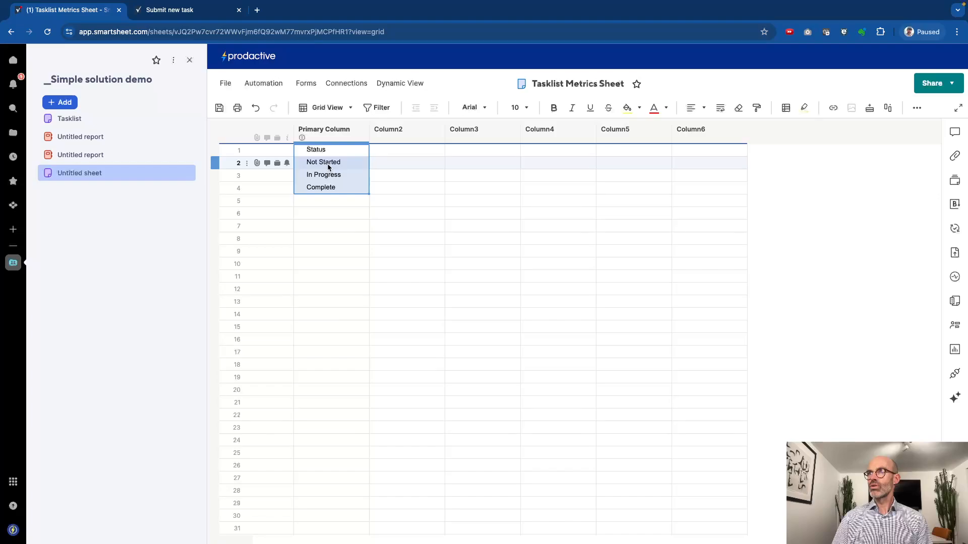
double_click(327, 135)
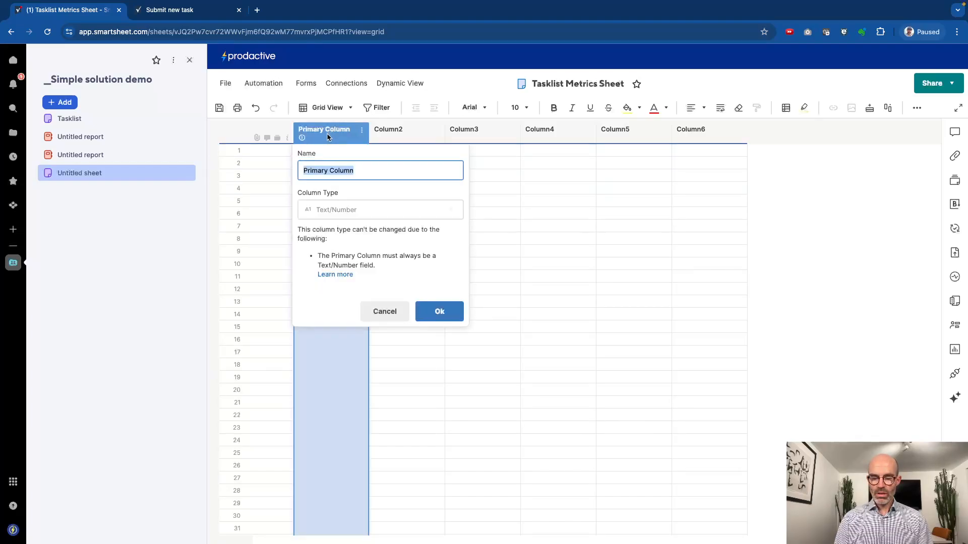
type("Metric")
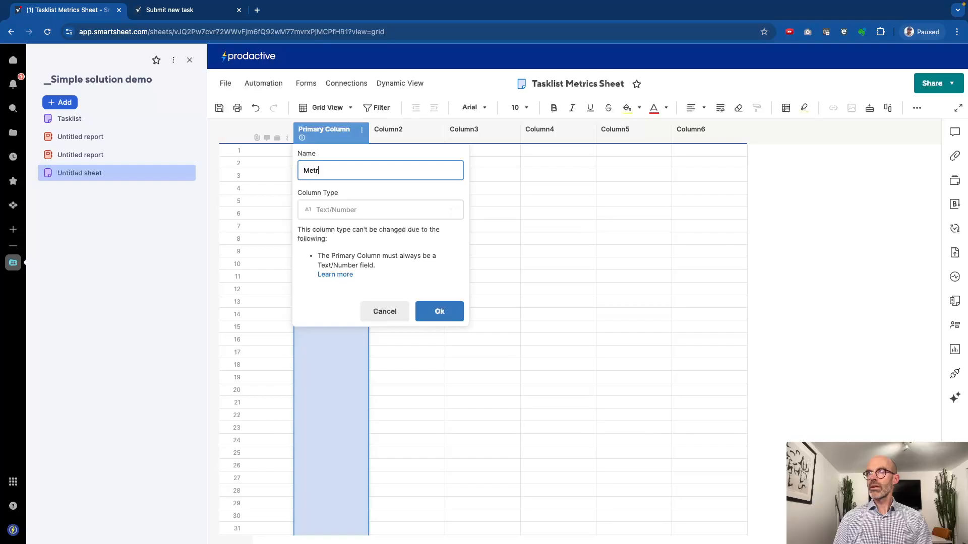
left_click(439, 311)
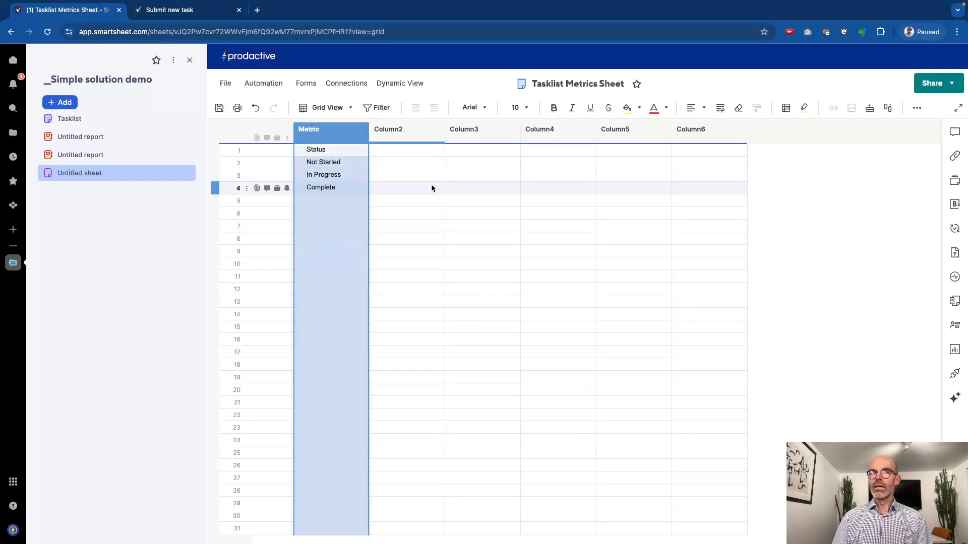
Rename Column2 as Data, keeping the Text/Number column type
double_click(403, 135)
type("Data")
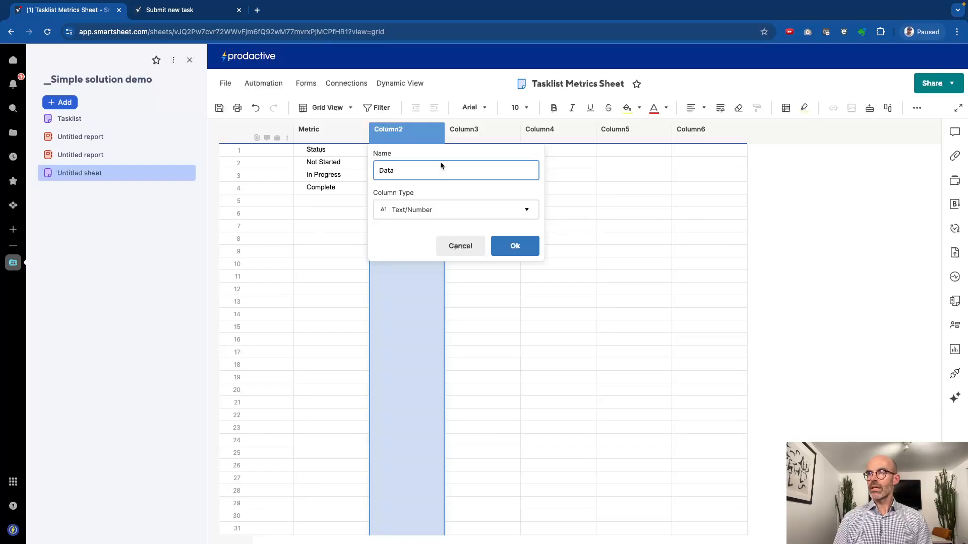
left_click(507, 246)
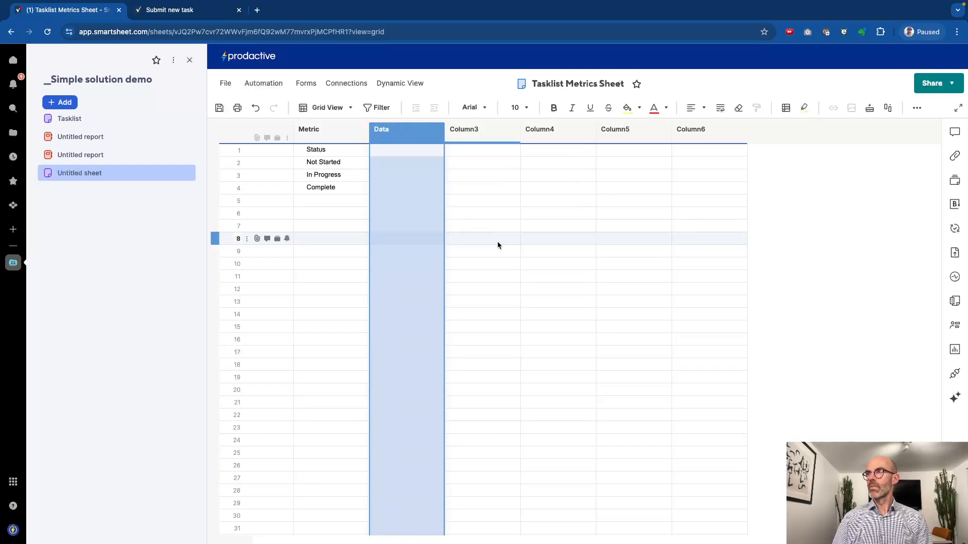
Delete the unused columns Column3 through Column6 from the metrics sheet
left_click(471, 134)
left_click(704, 132, "shift")
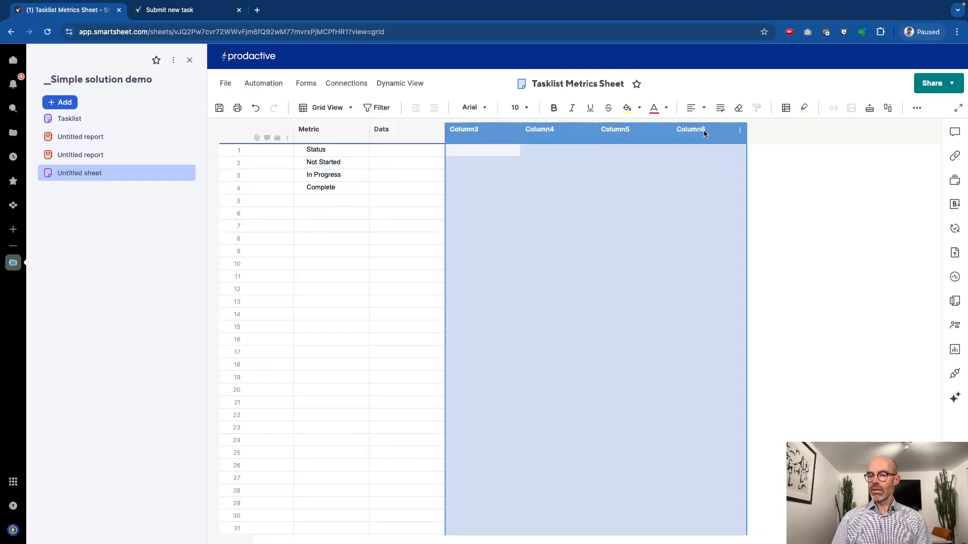
right_click(704, 130)
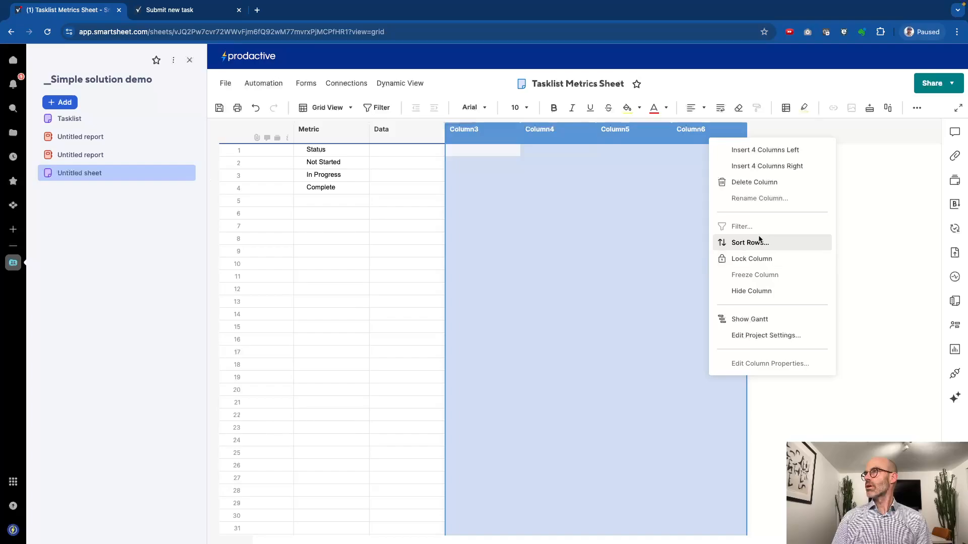
left_click(759, 183)
Indent the Not Started, In Progress and Complete rows beneath the Status row
left_click(331, 161)
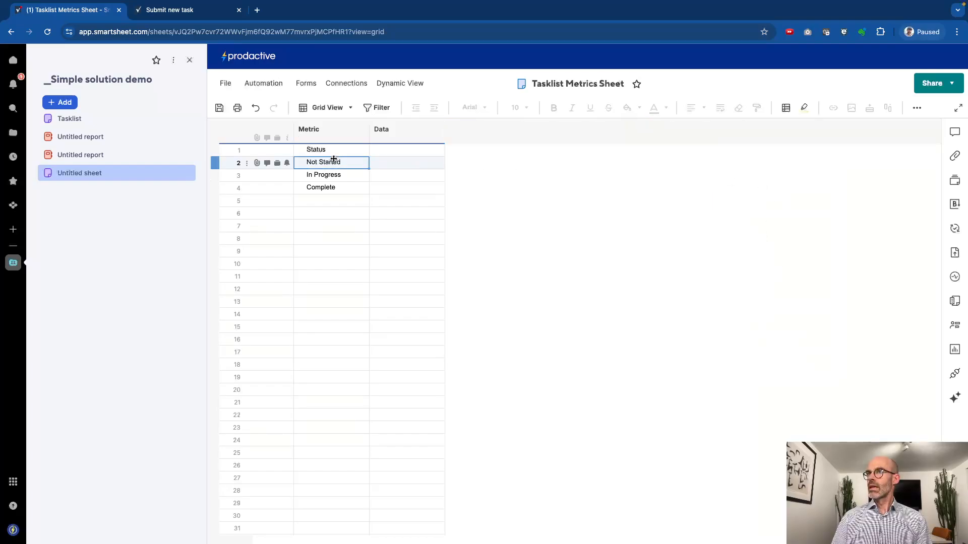
left_click(334, 190, "shift")
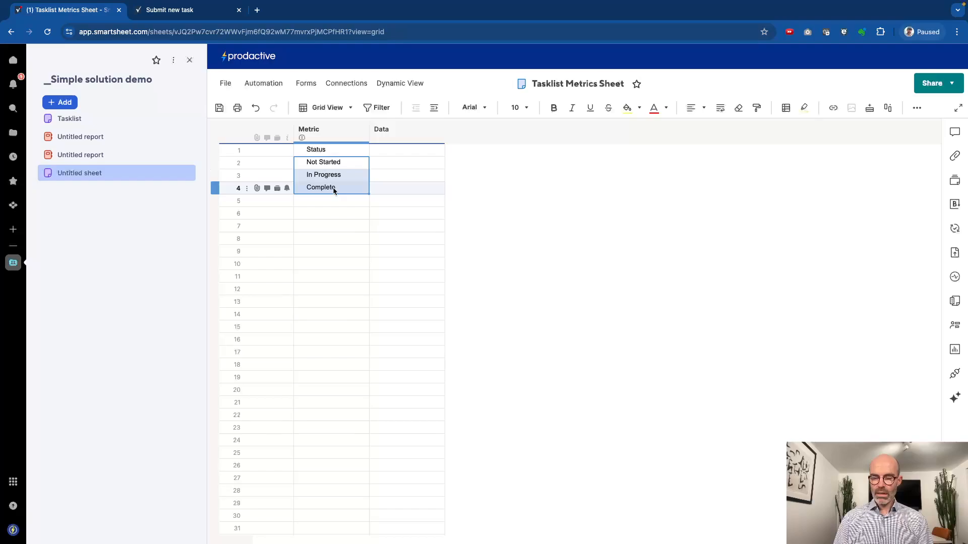
key("ctrl+bracketright")
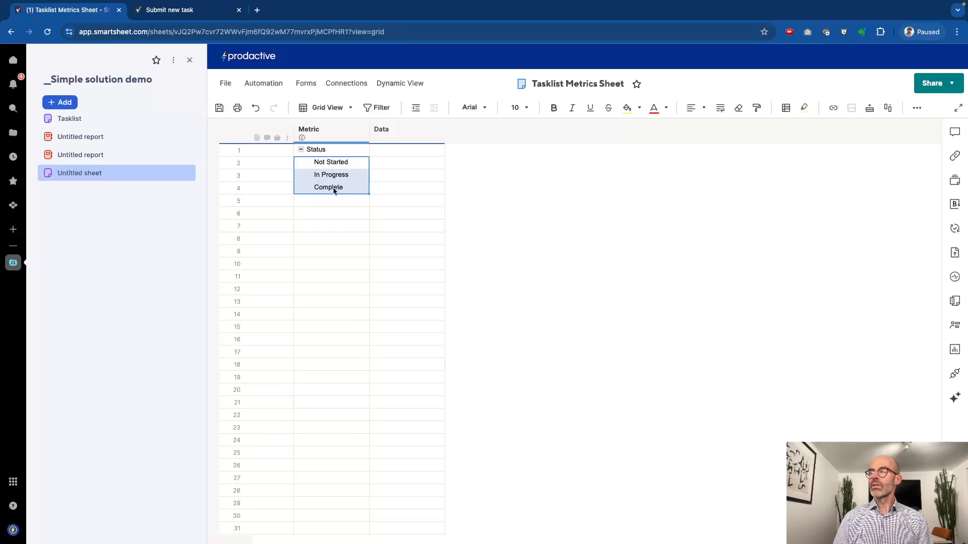
Format the Status parent row with a light blue fill and bold text
left_click(213, 150)
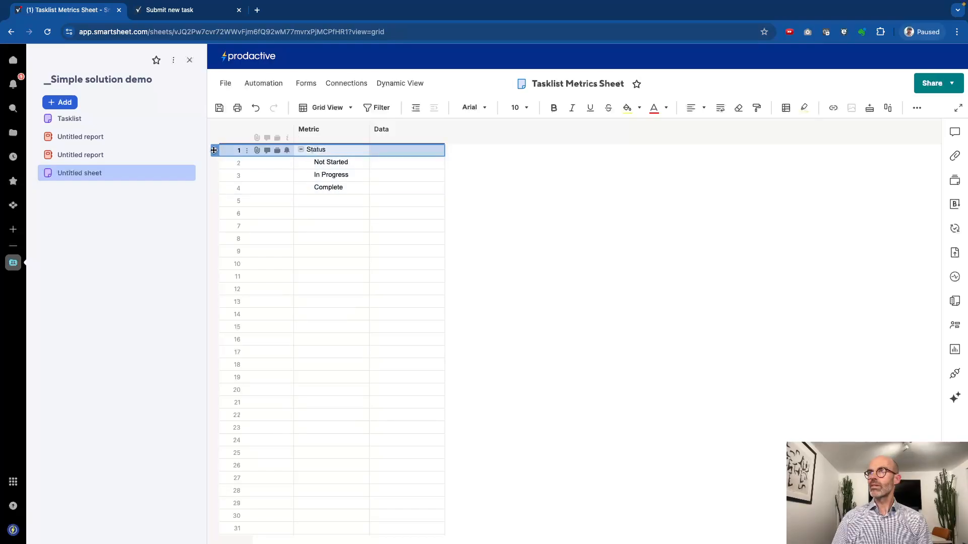
left_click(639, 109)
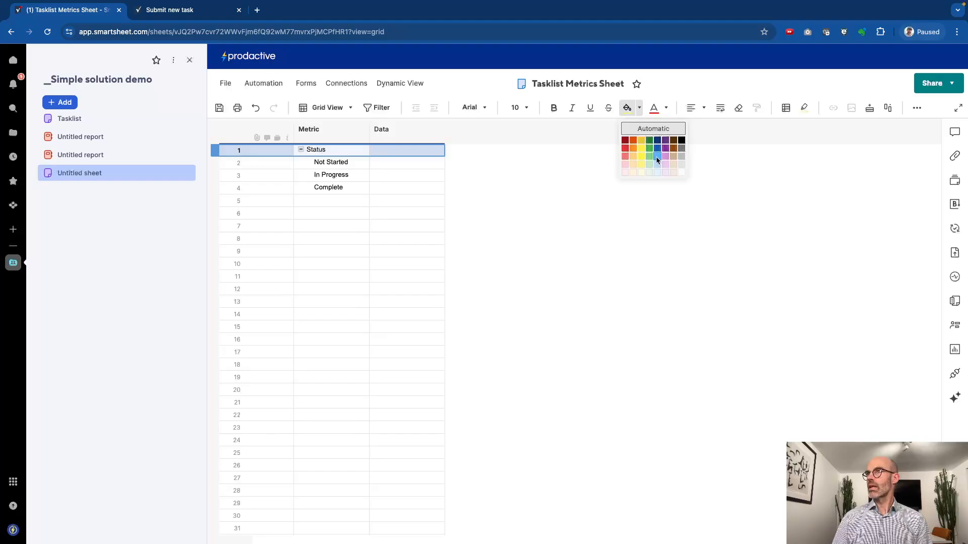
left_click(657, 160)
key("ctrl+b")
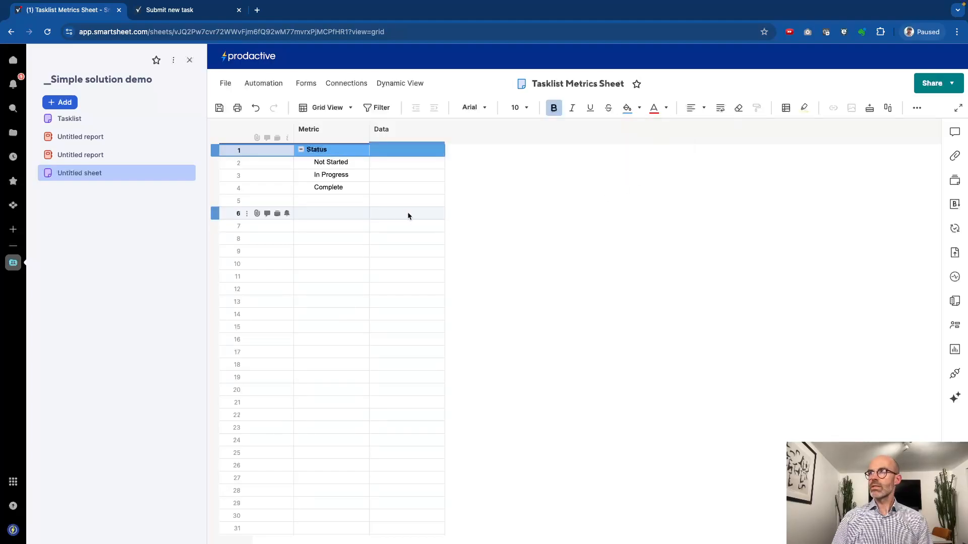
left_click(340, 221)
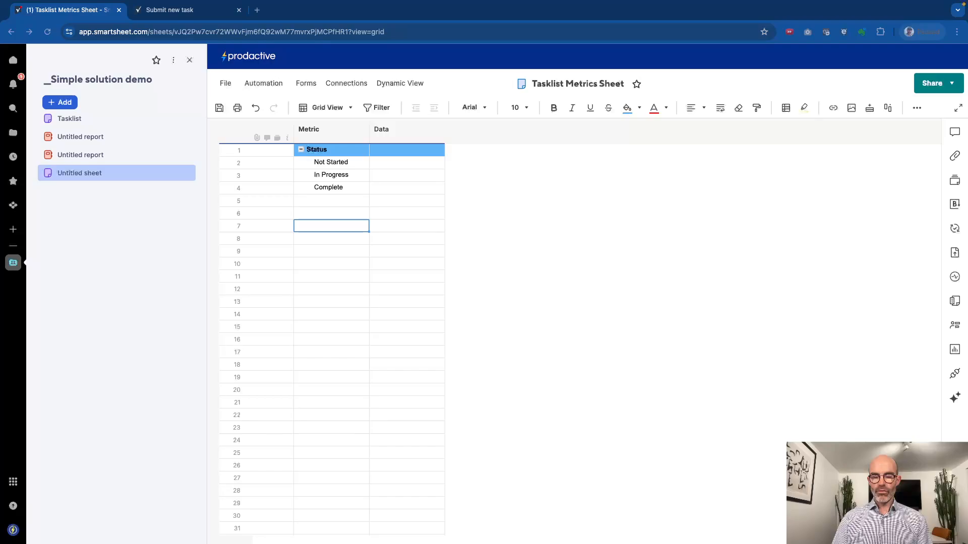
Start a COUNTIF formula in the Not Started row's Data cell, referencing the Status column of the Tasklist sheet in __Simple solution demo
left_click(385, 162)
type("=COUNTIF(")
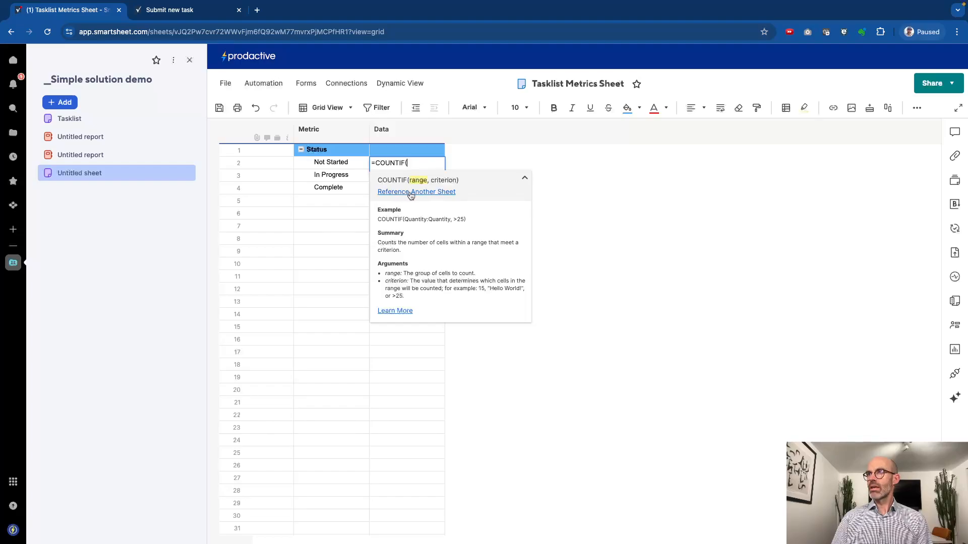
left_click(411, 194)
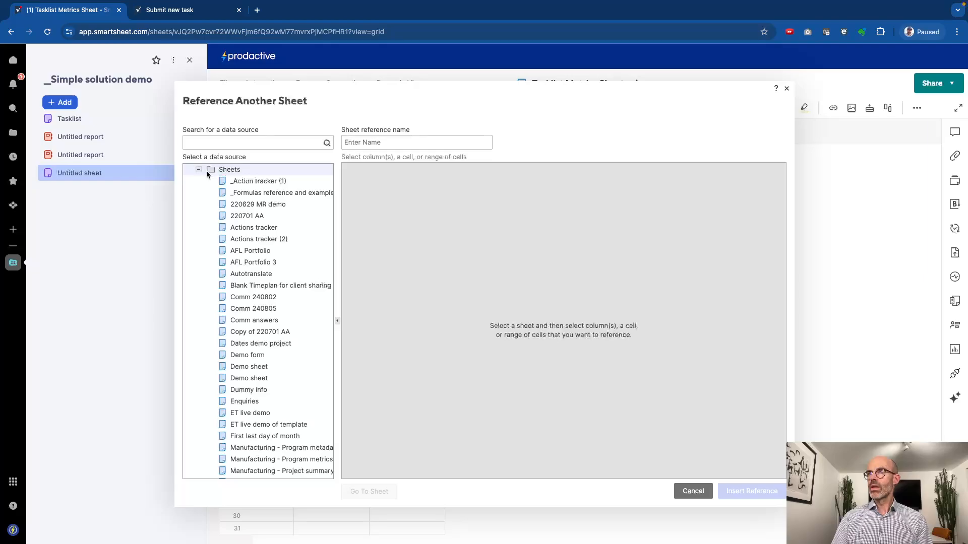
left_click(198, 169)
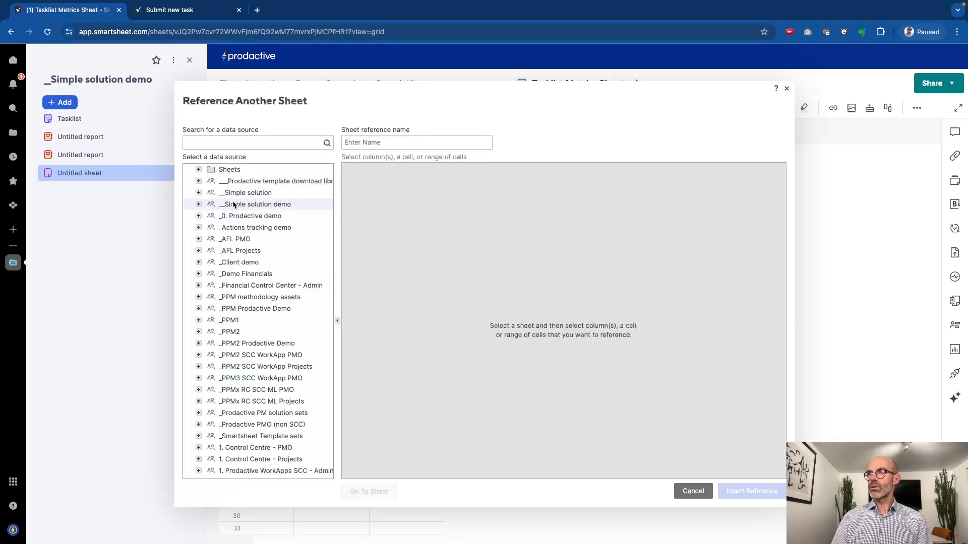
left_click(199, 204)
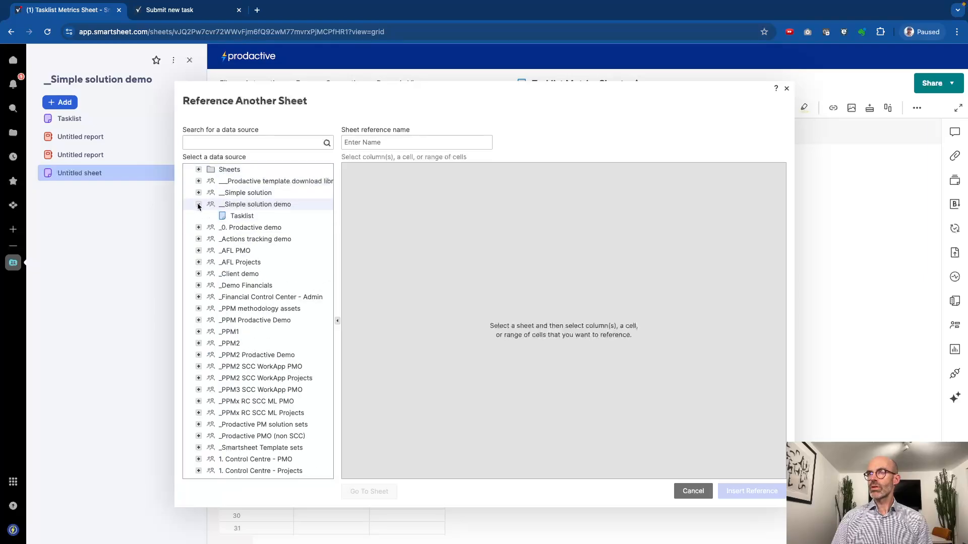
left_click(241, 216)
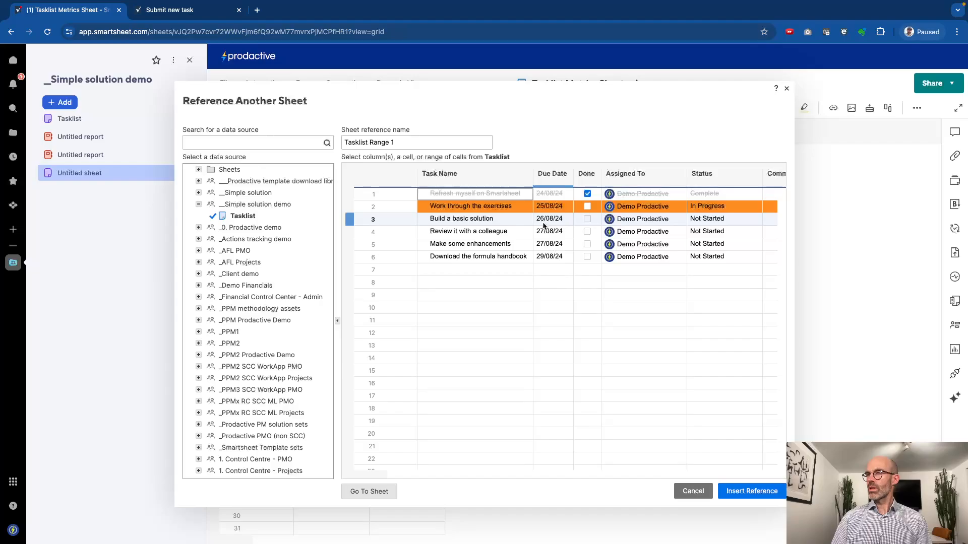
left_click(718, 175)
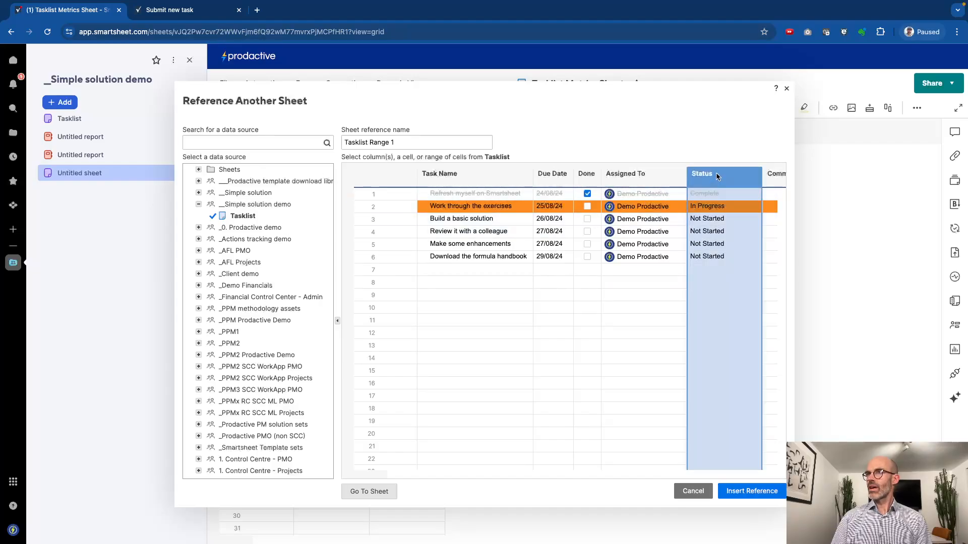
Name the sheet reference Tasklist Range | Status and insert it into the COUNTIF formula
left_click(416, 142)
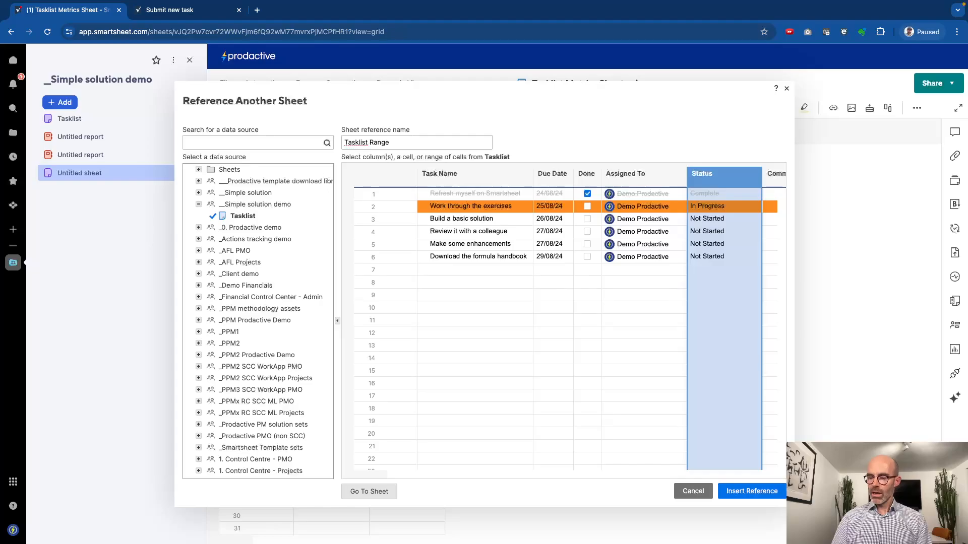
type("Status")
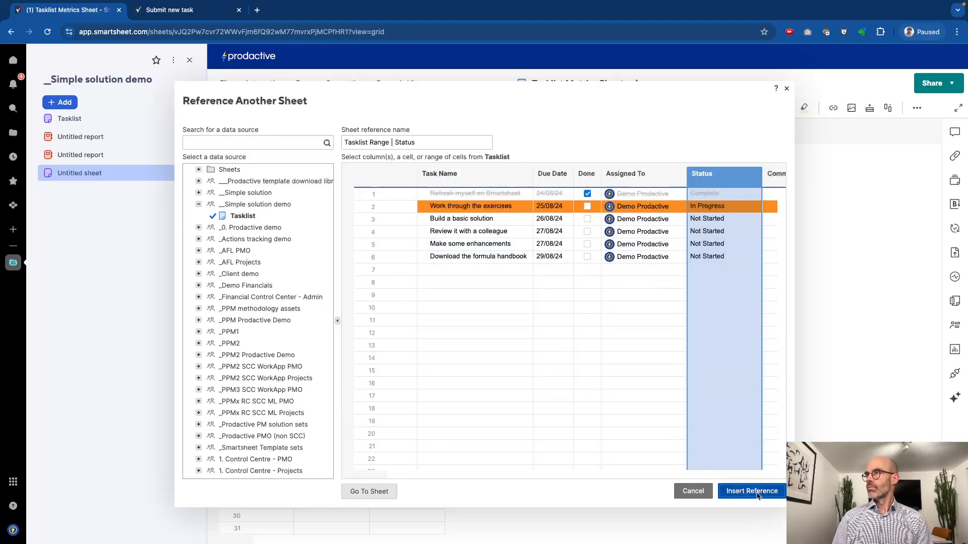
left_click(756, 492)
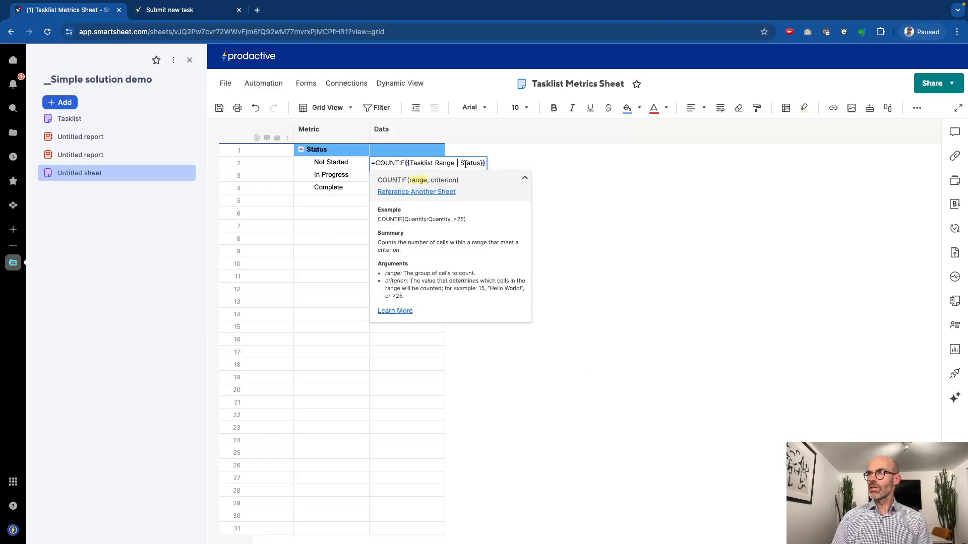
Complete the COUNTIF formula with Metric@row as its criterion
type(",")
left_click(336, 163)
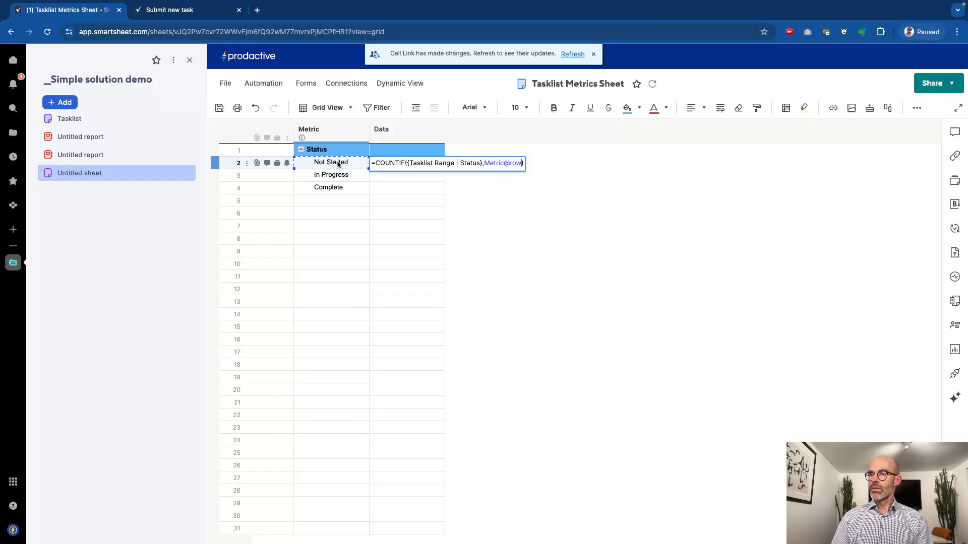
key("Return")
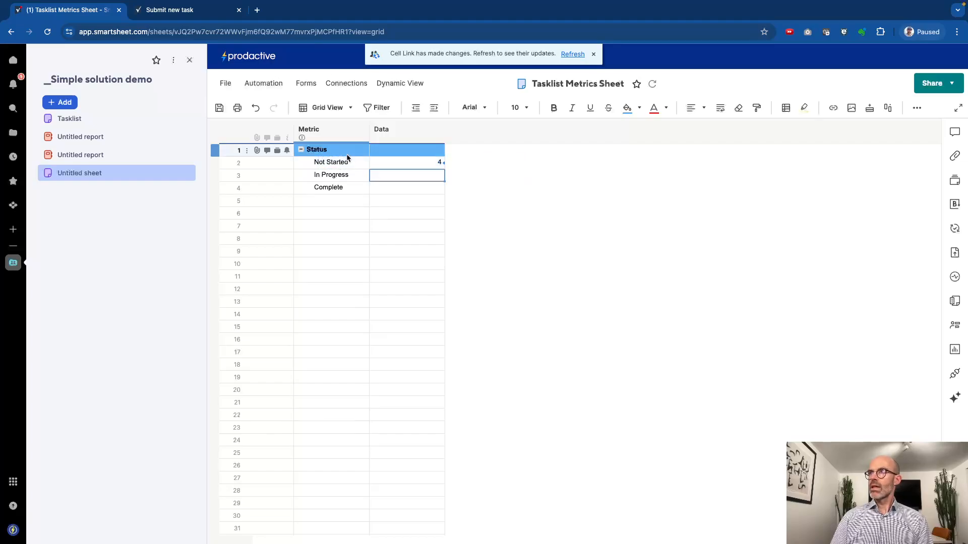
Fill the COUNTIF formula down to the In Progress and Complete rows, then save and refresh the sheet
left_click(414, 162)
left_click_drag(445, 168, 442, 192)
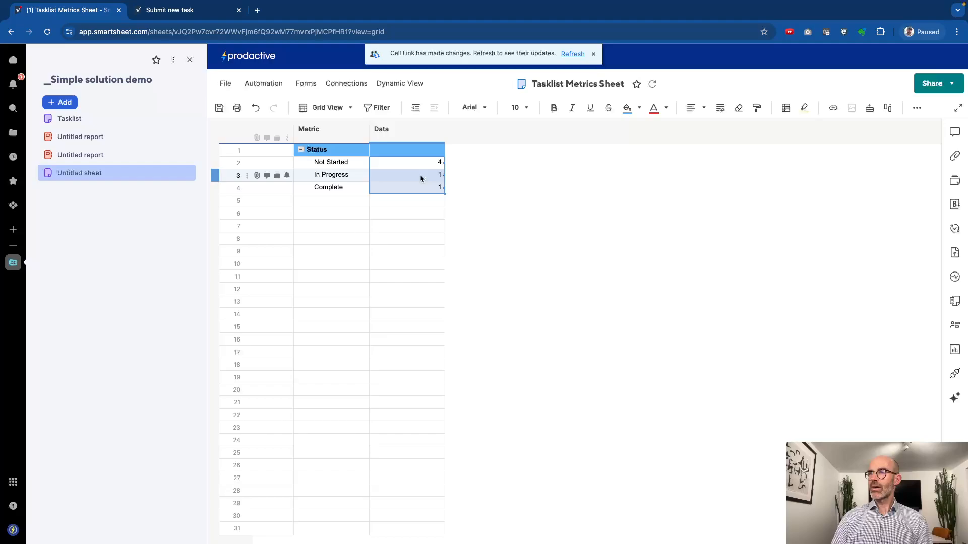
key("super+s")
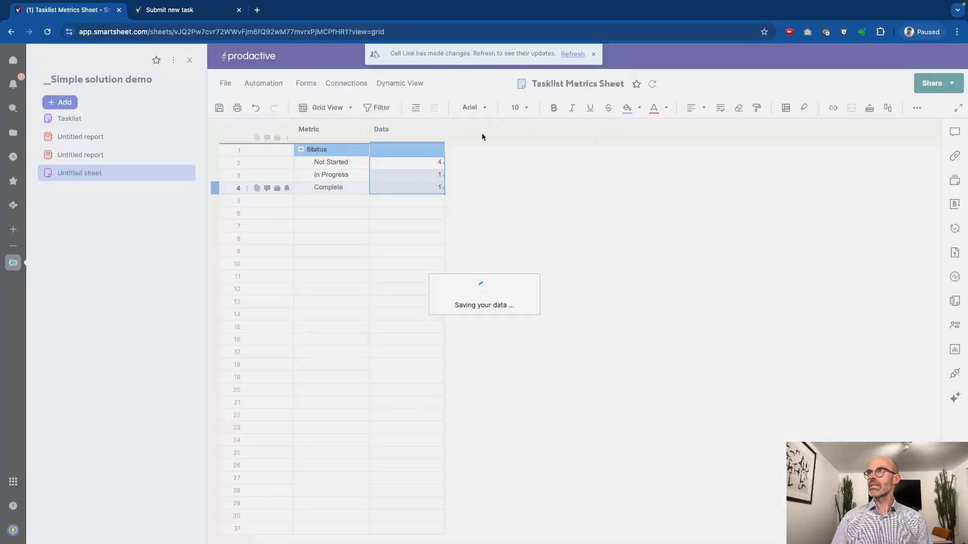
left_click(573, 55)
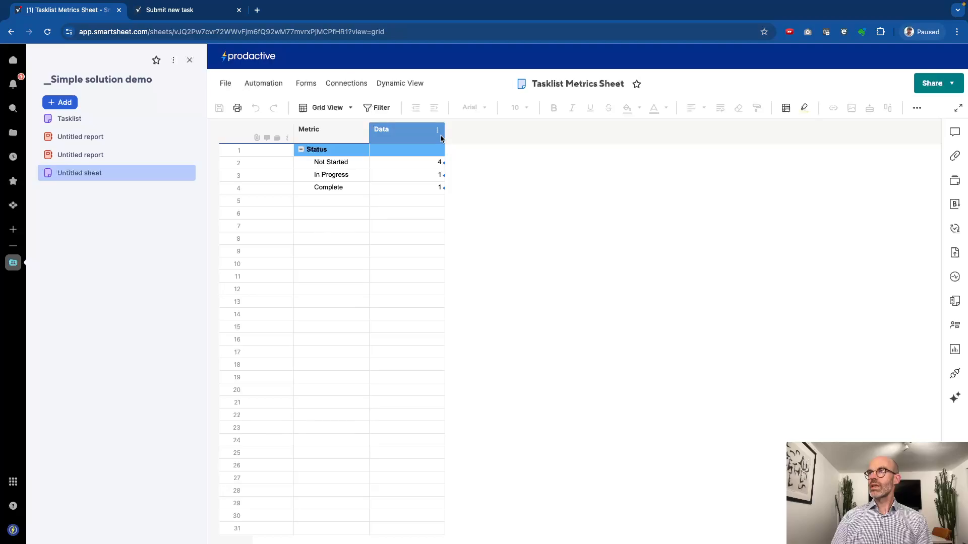
Narrow the Data column to fit its short values and save the metrics sheet
left_click_drag(422, 134, 412, 135)
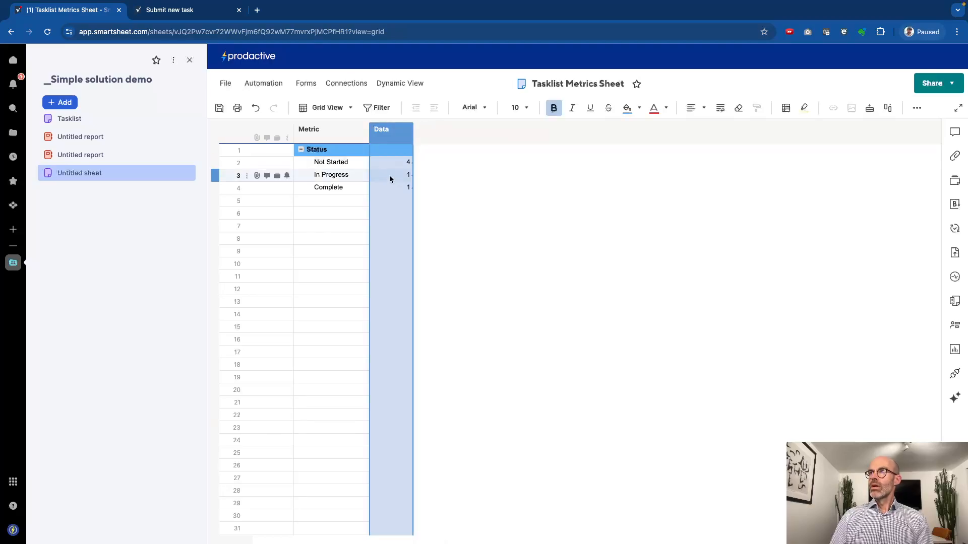
left_click(391, 163)
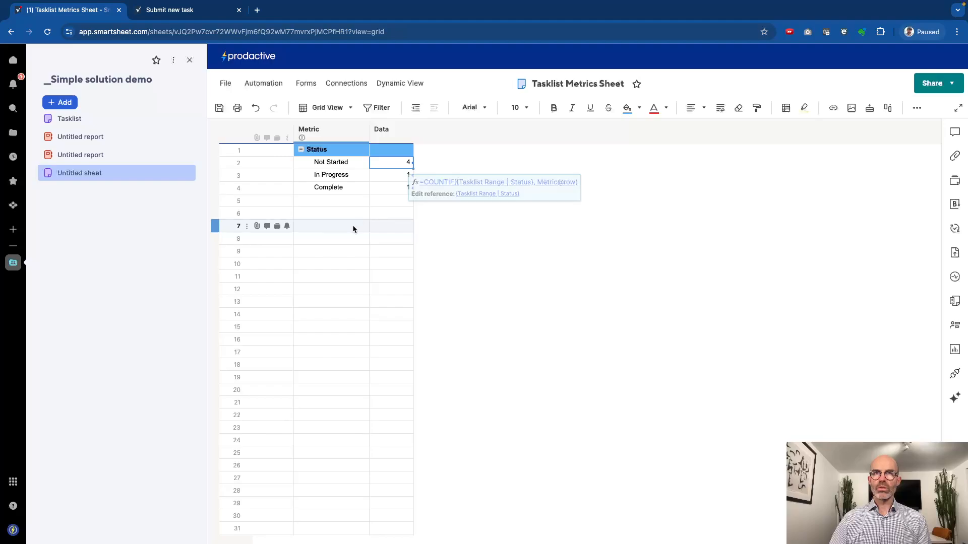
left_click(374, 263)
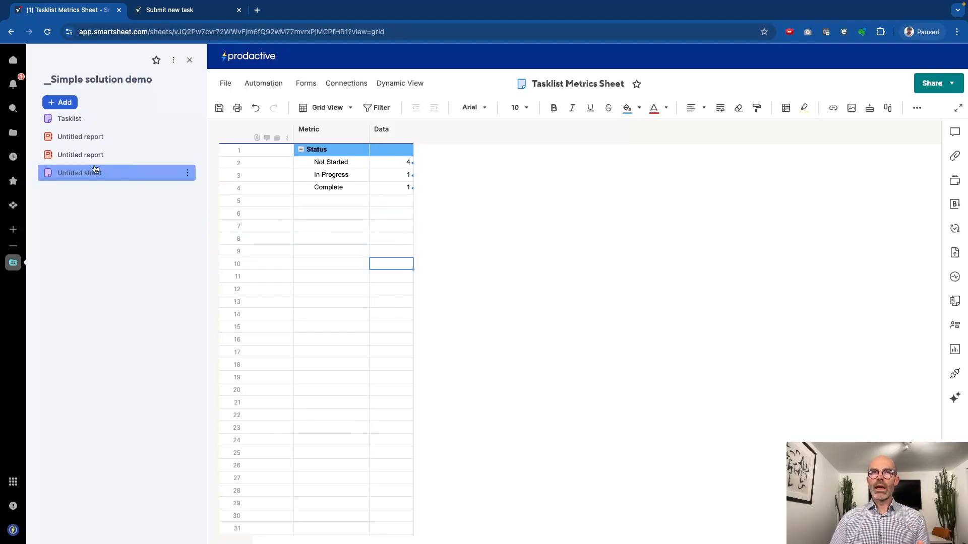
left_click(47, 32)
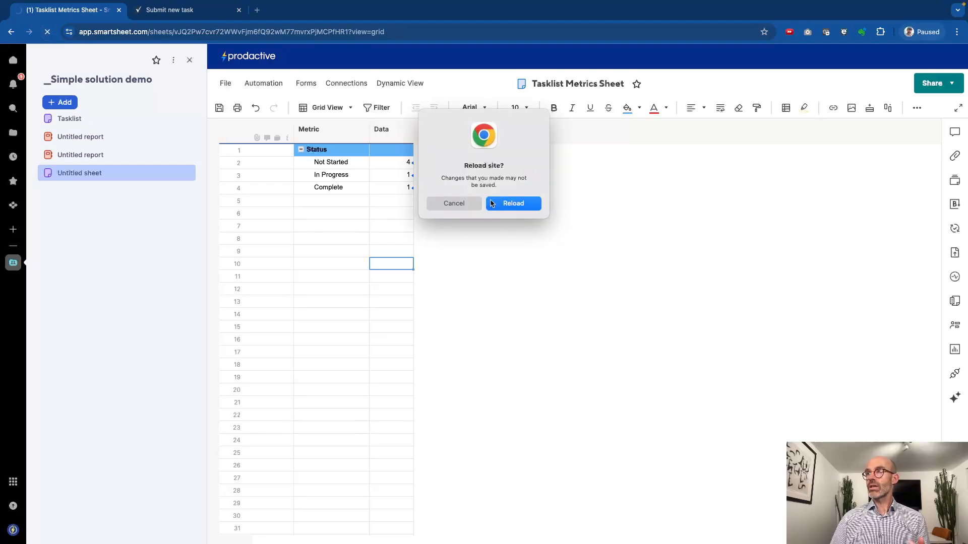
left_click(464, 203)
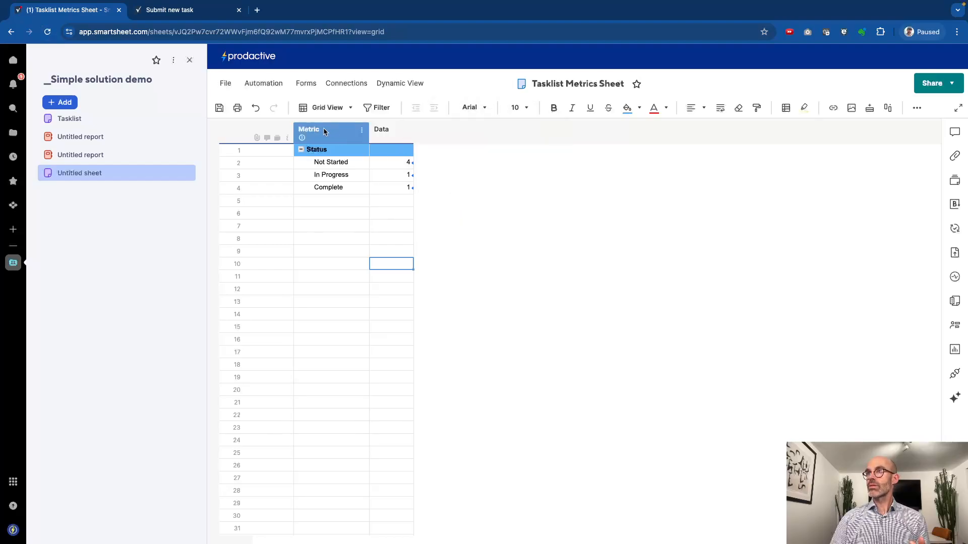
left_click(220, 109)
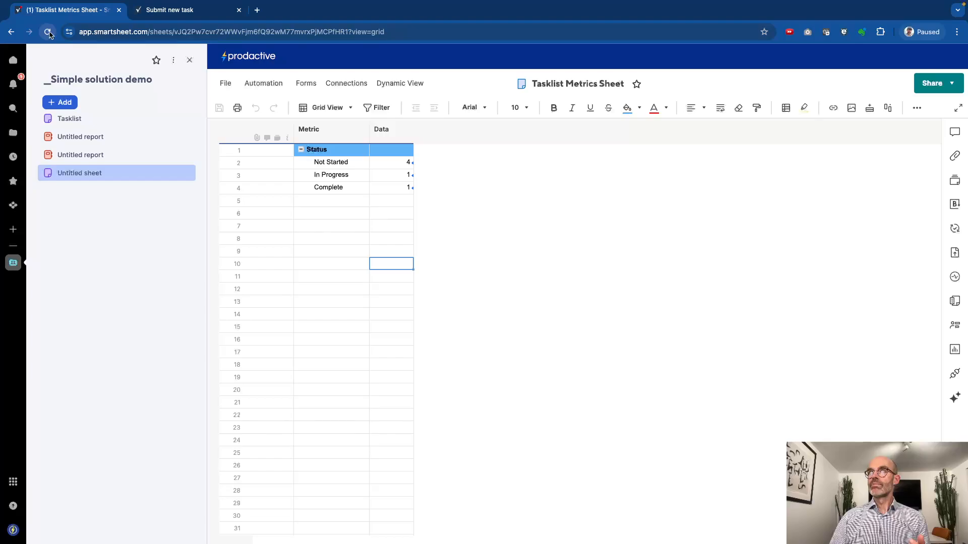
Refresh the page and add a new dashboard to the __Simple solution demo workspace
left_click(47, 32)
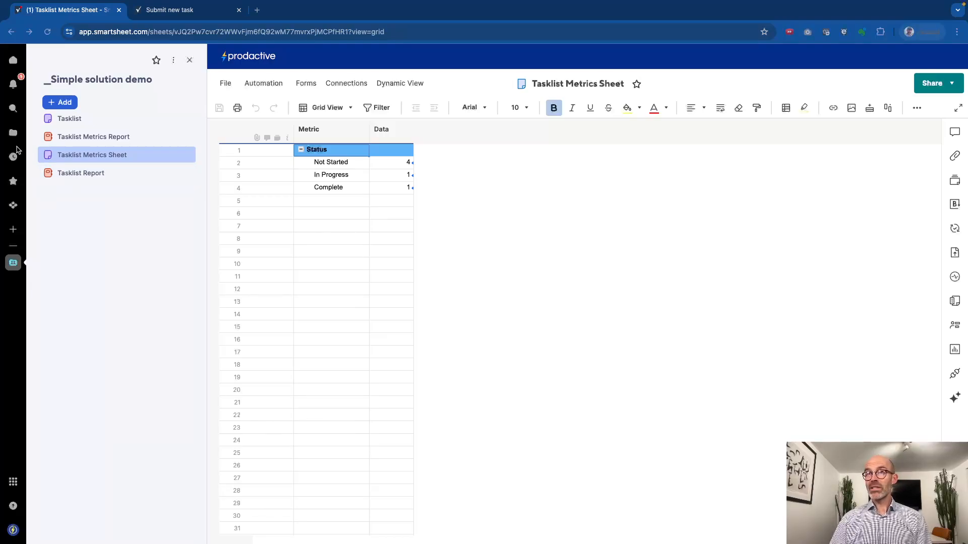
left_click(55, 103)
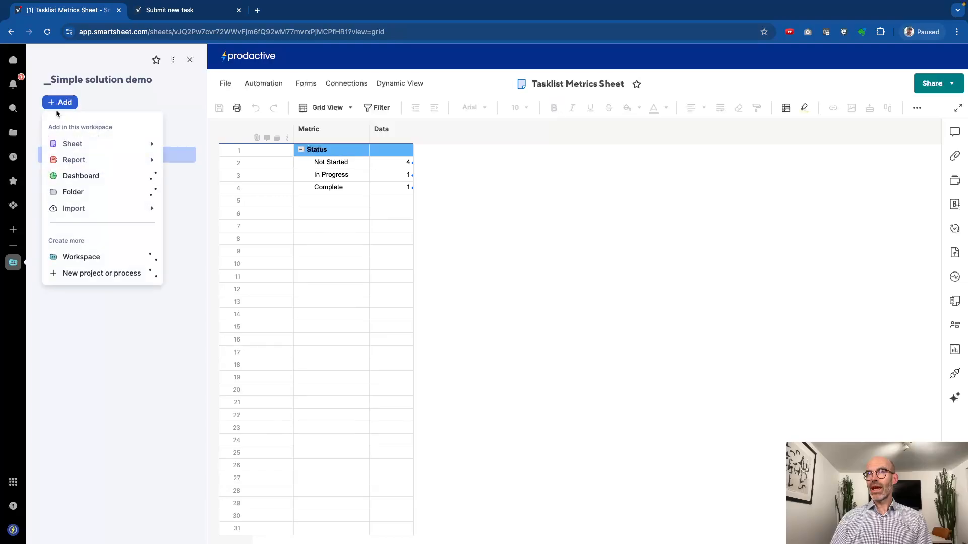
left_click(76, 176)
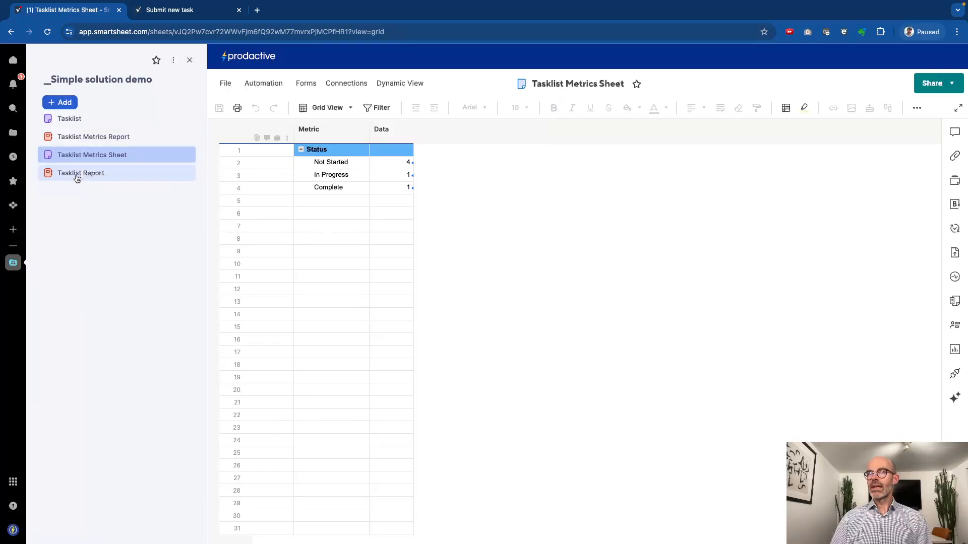
left_click(64, 104)
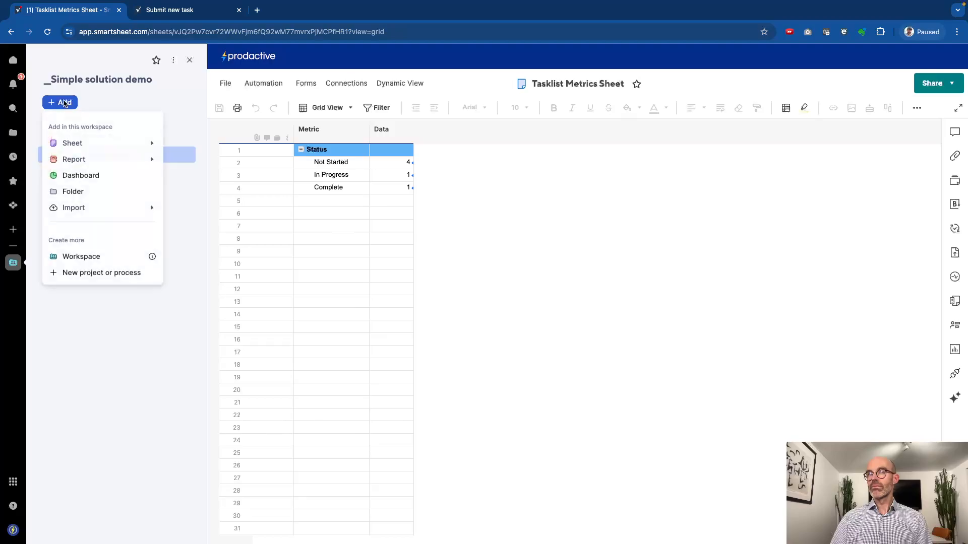
left_click(81, 176)
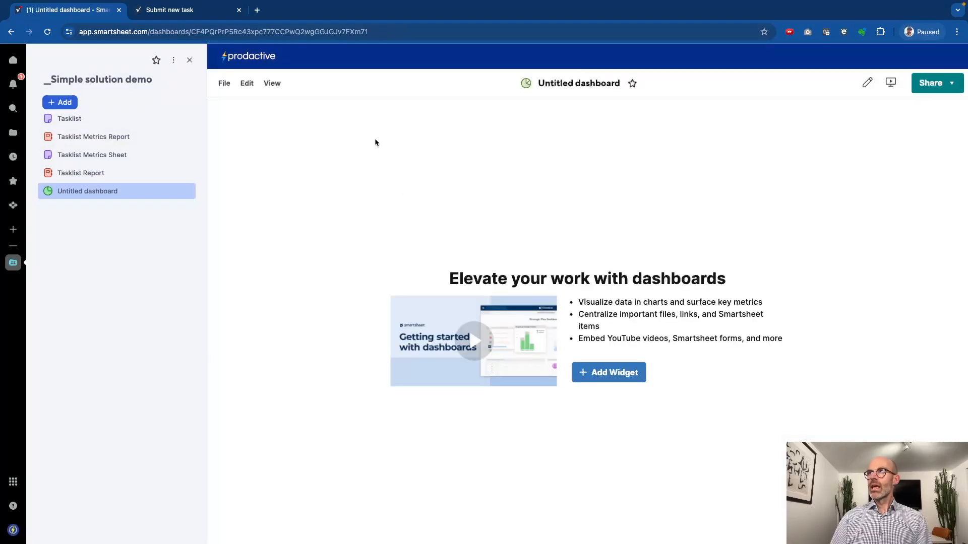
Rename the new dashboard as Tasklist Dashboard
left_click(550, 82)
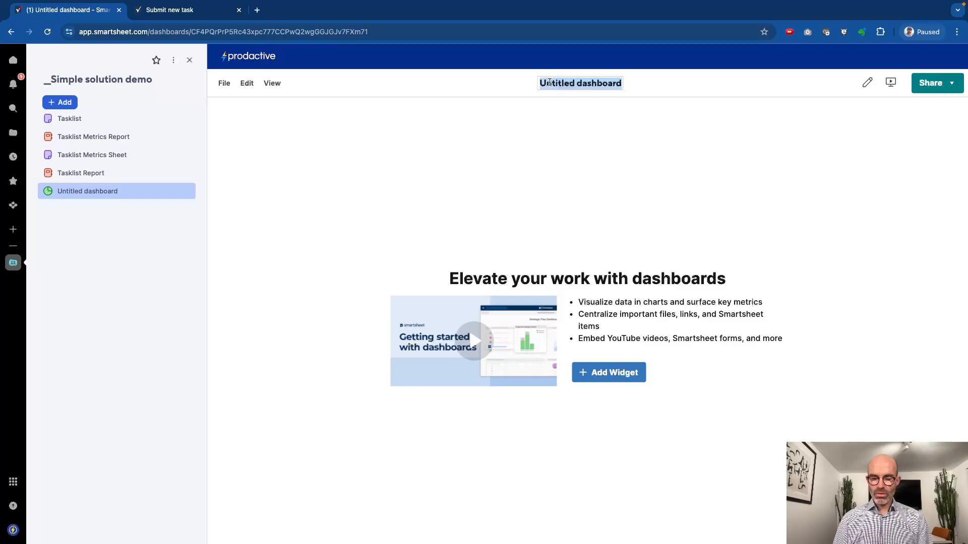
type("Tasklist")
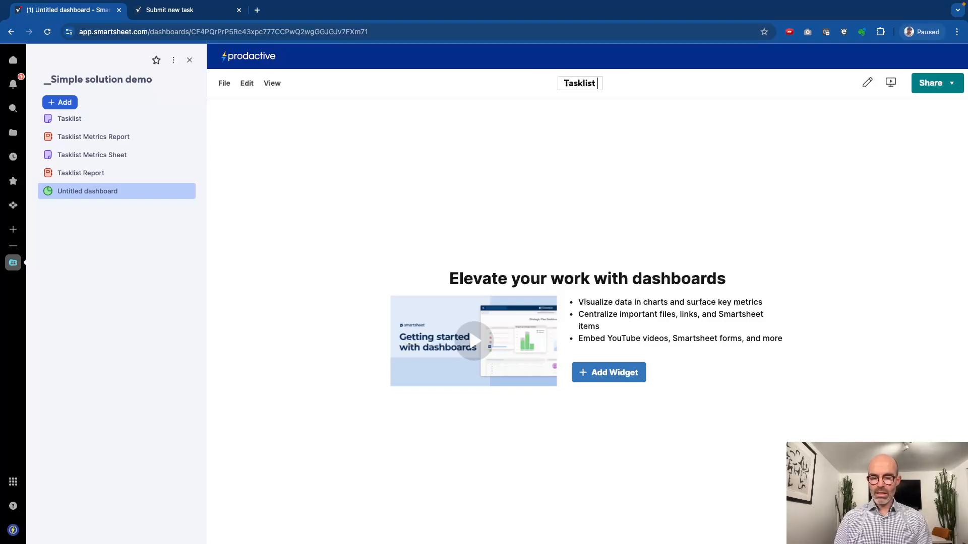
type(" Dashboar")
type("d")
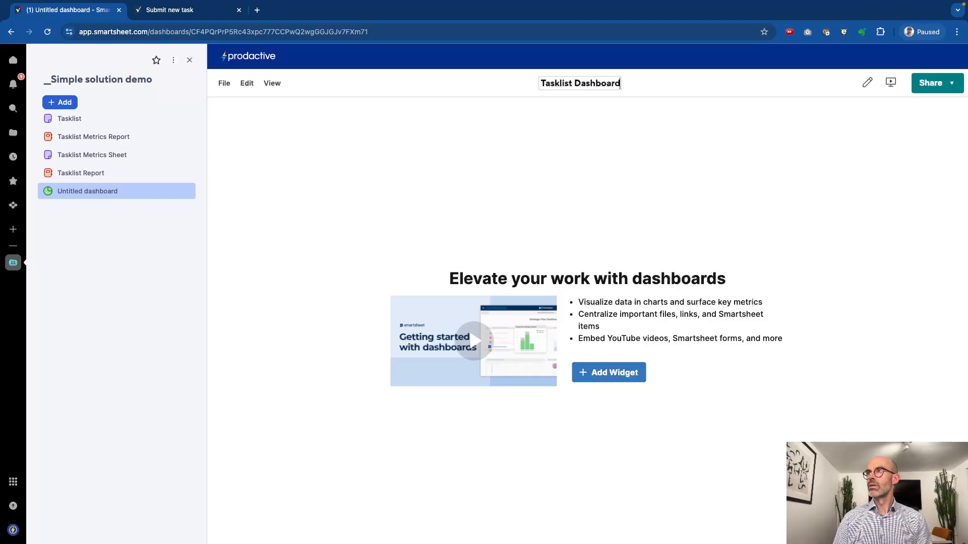
left_click(723, 176)
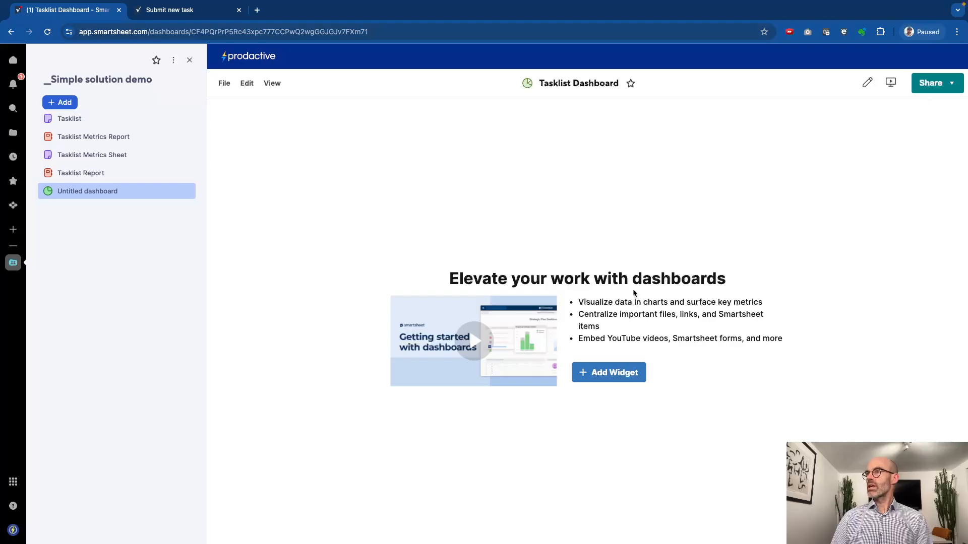
Add a title widget to the dashboard with the text Tasklist Dashboard
left_click(597, 377)
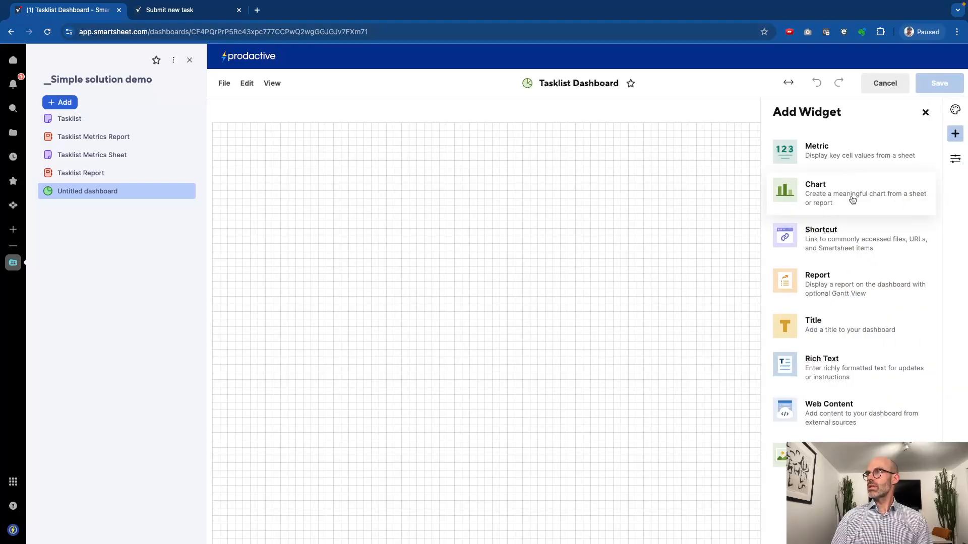
left_click(820, 329)
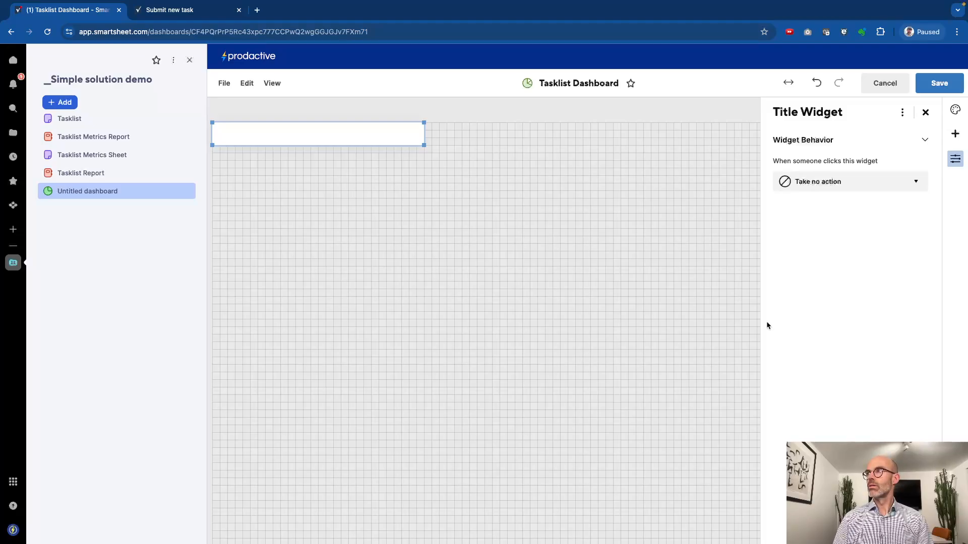
left_click(287, 135)
type("T")
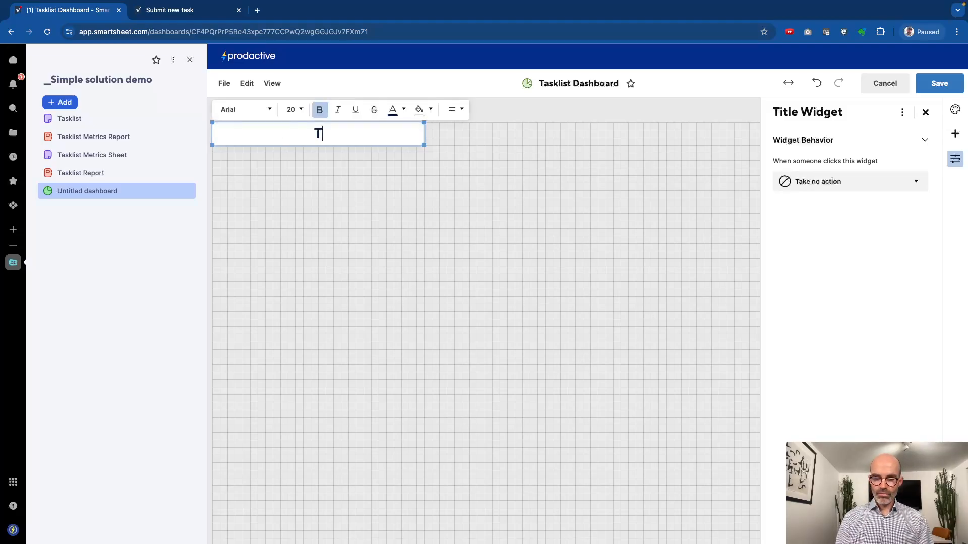
type("asklost")
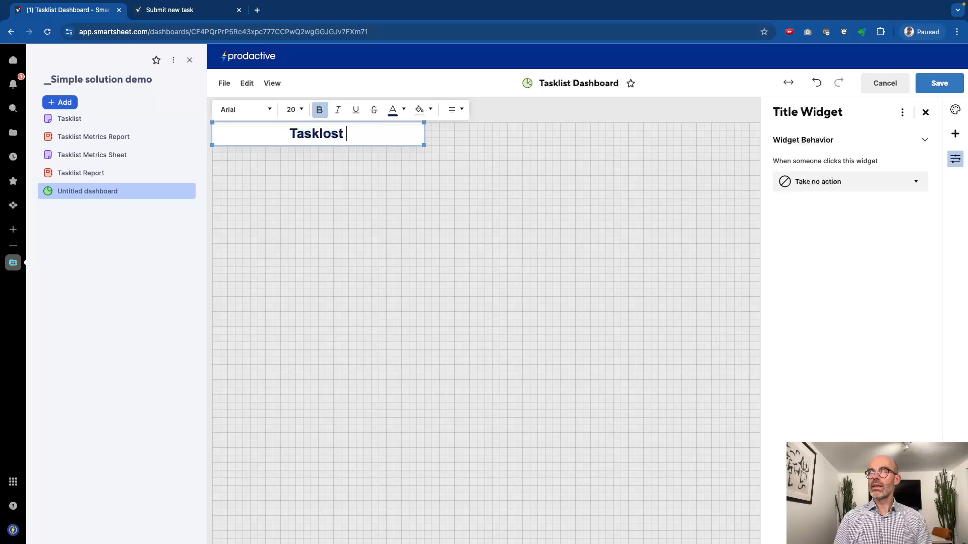
key("BackSpace")
key("BackSpace")
key("BackSpace")
type("ist ")
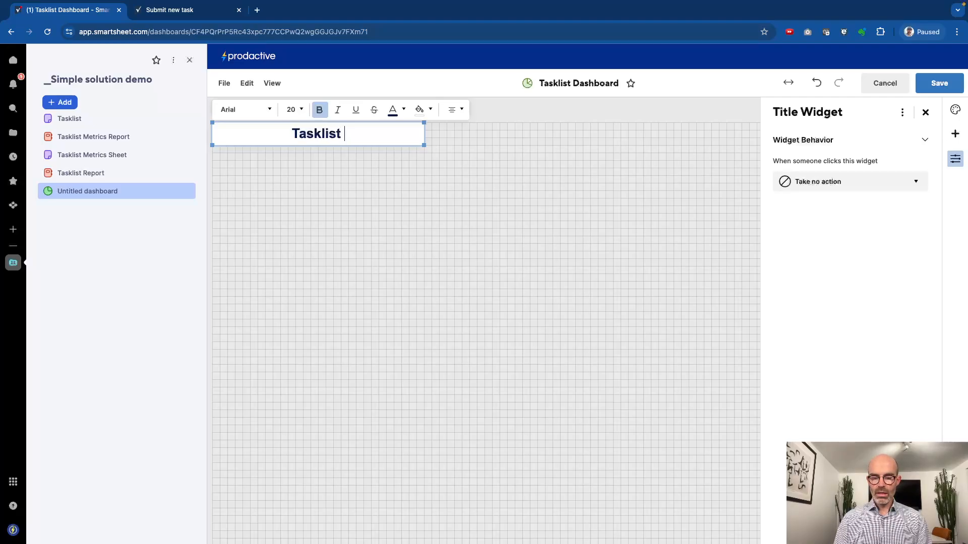
type("Dashboard")
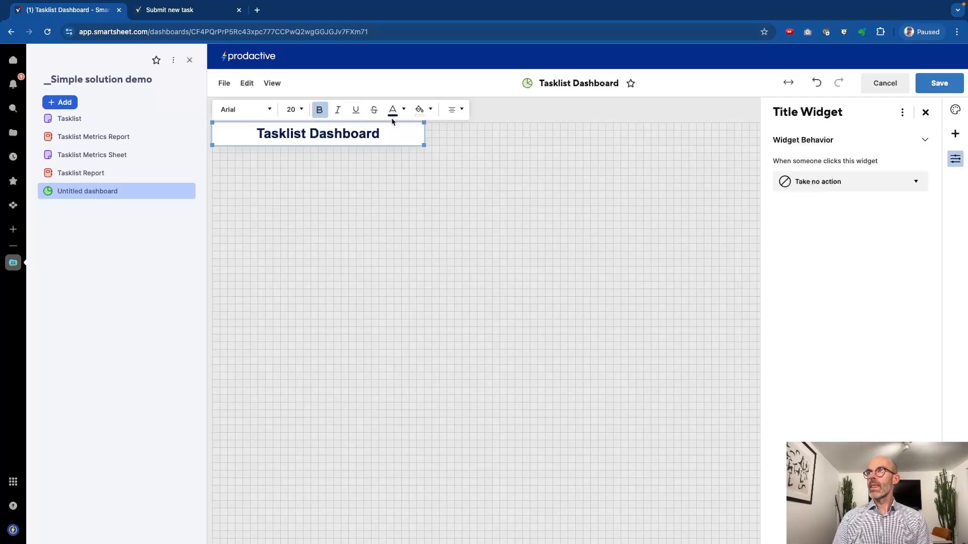
Left-align the text of the title widget and deselect the widget
left_click(463, 110)
left_click(456, 132)
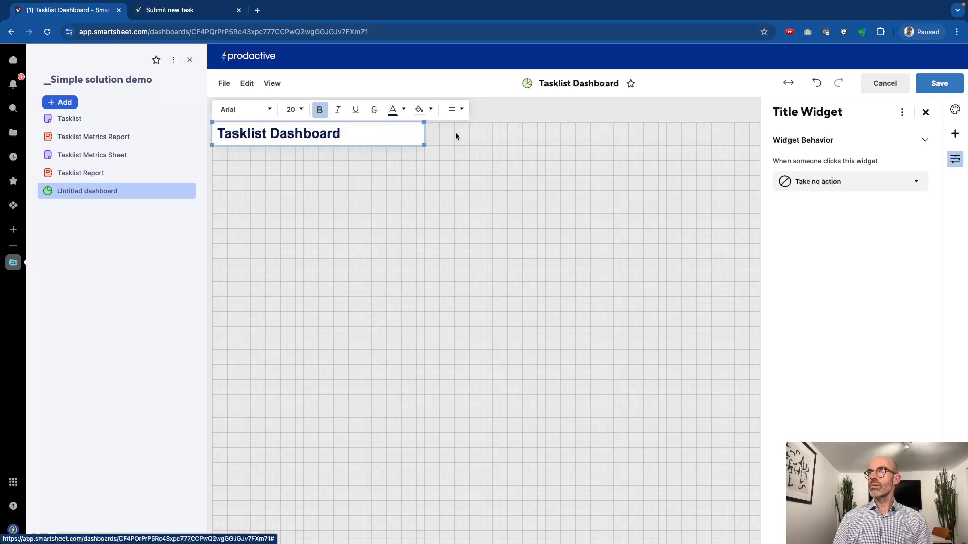
left_click(353, 189)
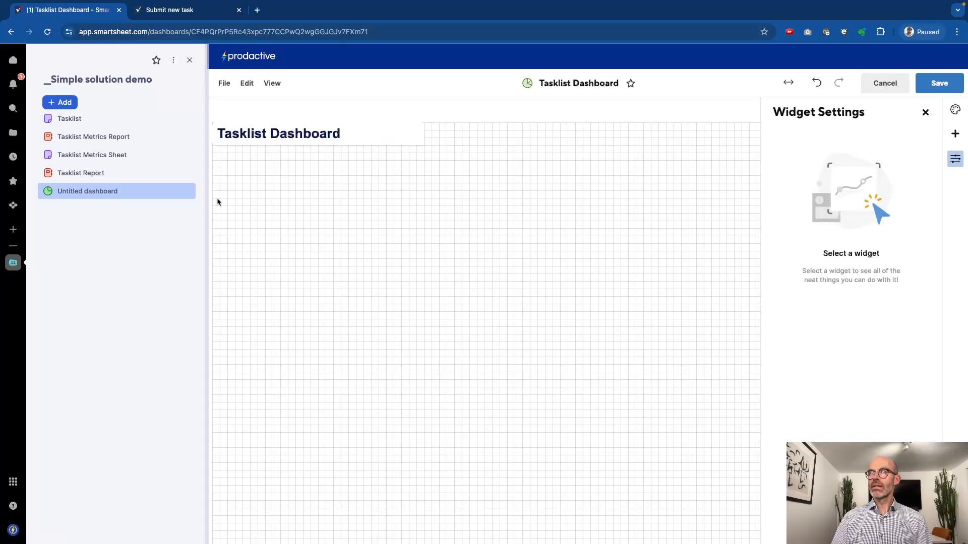
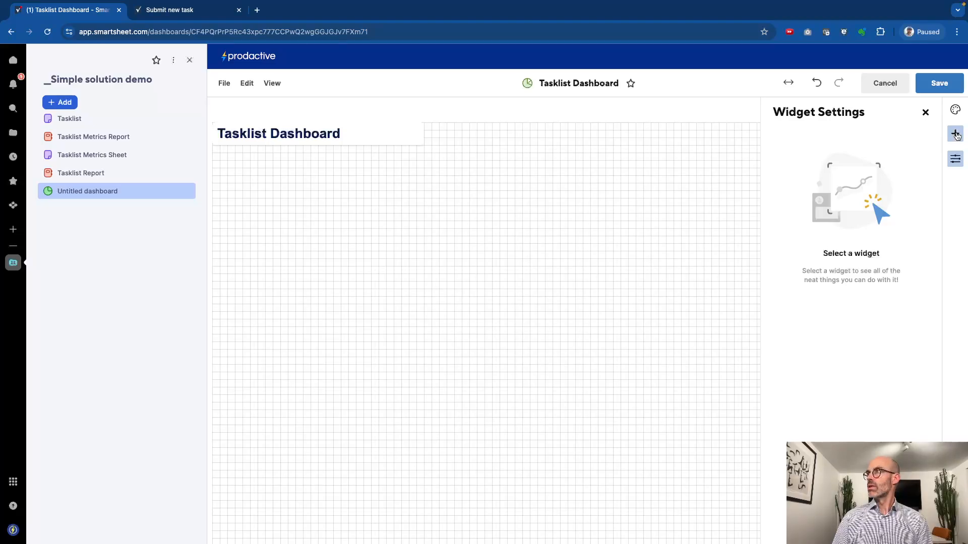
Add a chart widget and choose Tasklist Metrics Sheet from the __Simple solution demo workspace as its data source
left_click(955, 134)
left_click(839, 193)
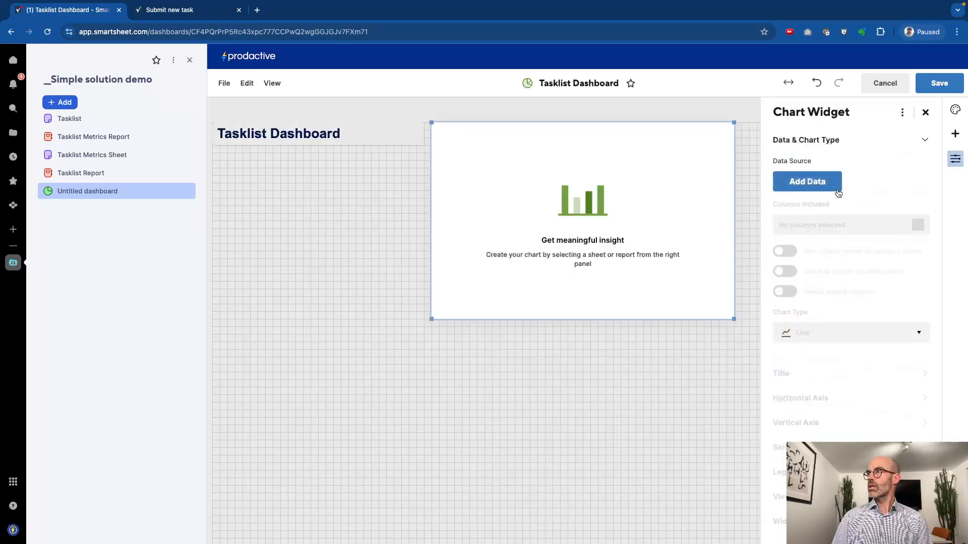
left_click(801, 183)
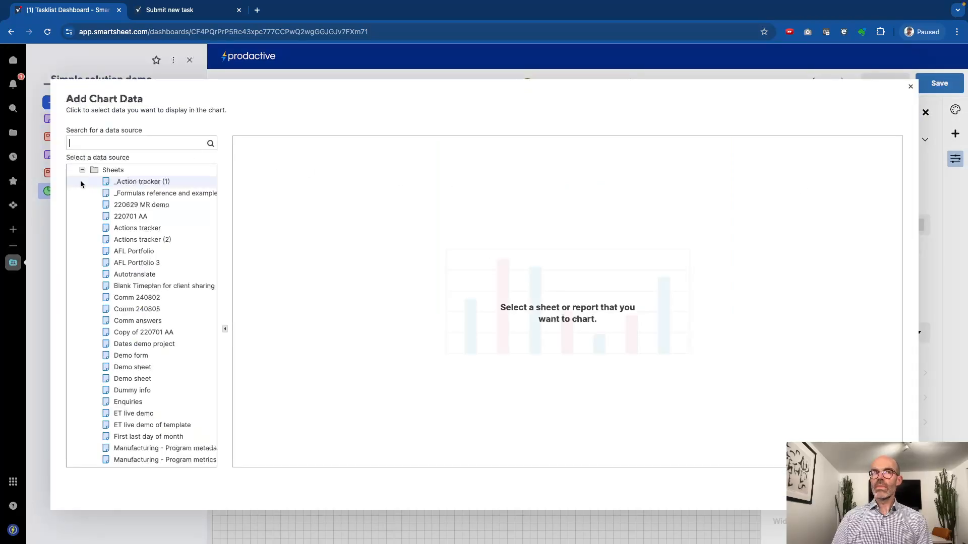
left_click(81, 171)
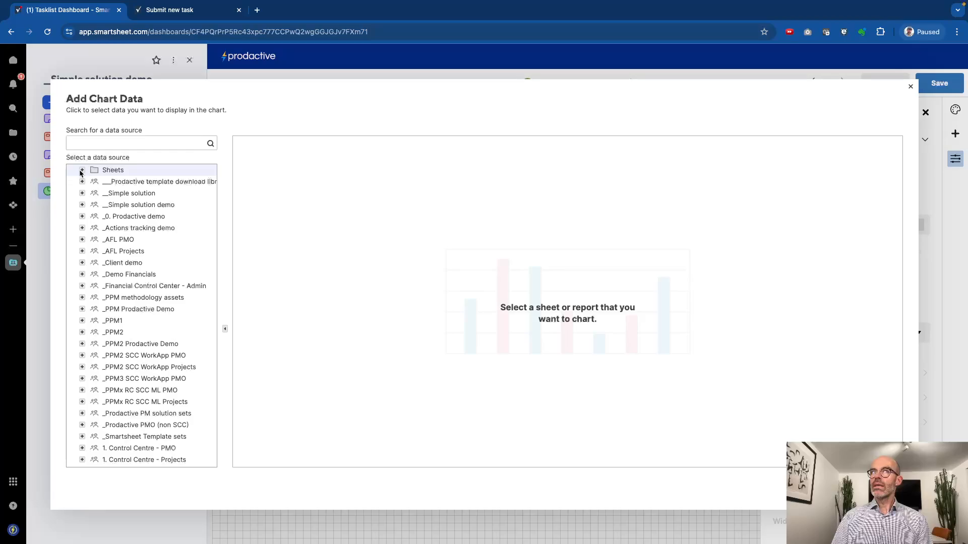
left_click(81, 205)
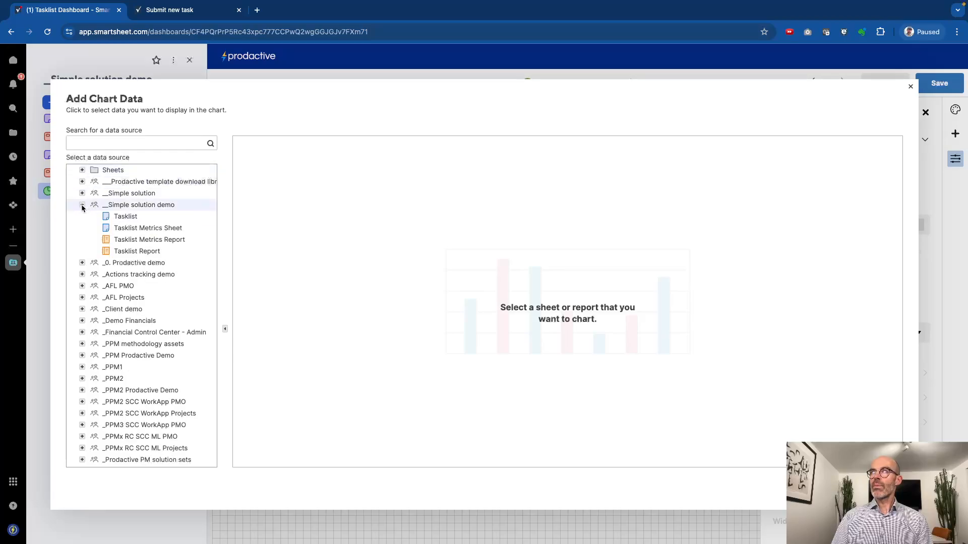
left_click(143, 229)
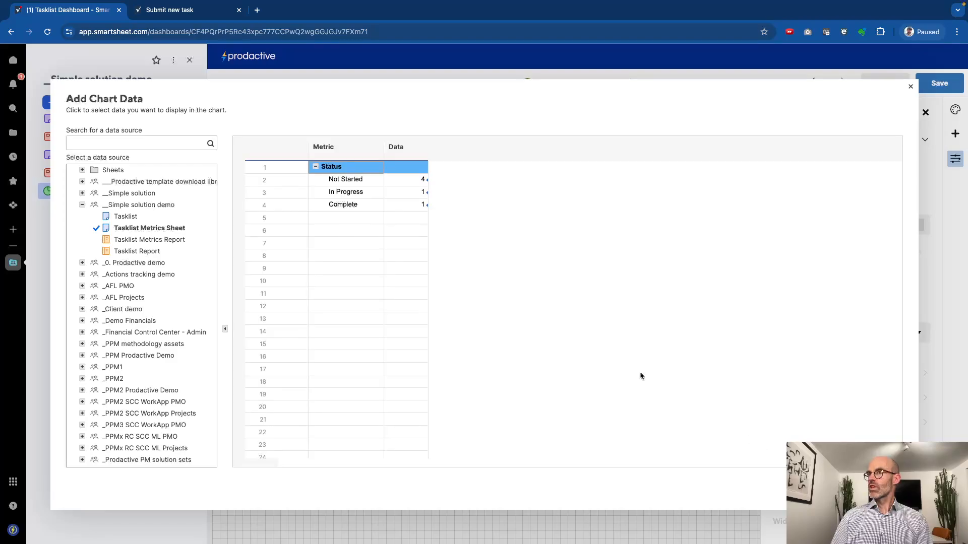
Chart the Metric and Data cells of the Not Started, In Progress and Complete rows
left_click(420, 206)
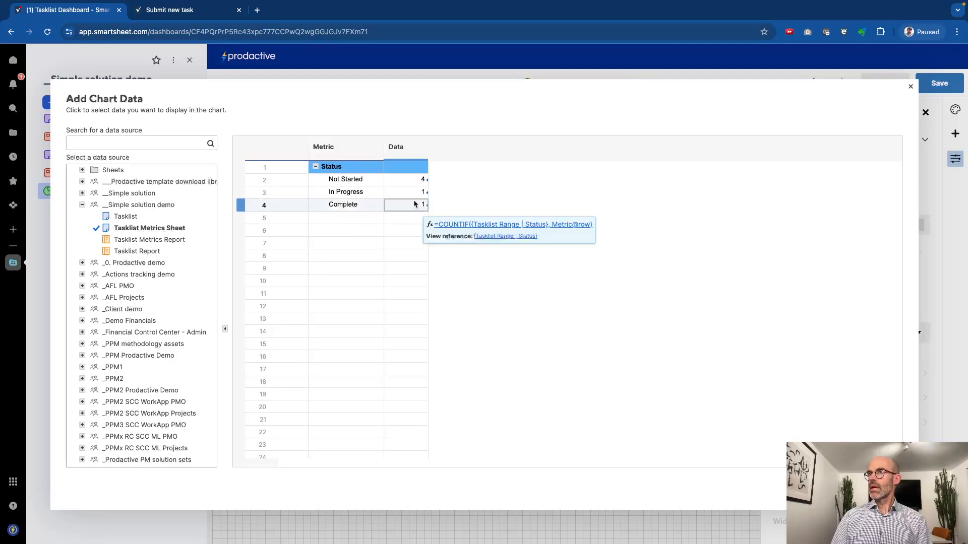
left_click(349, 182, "shift")
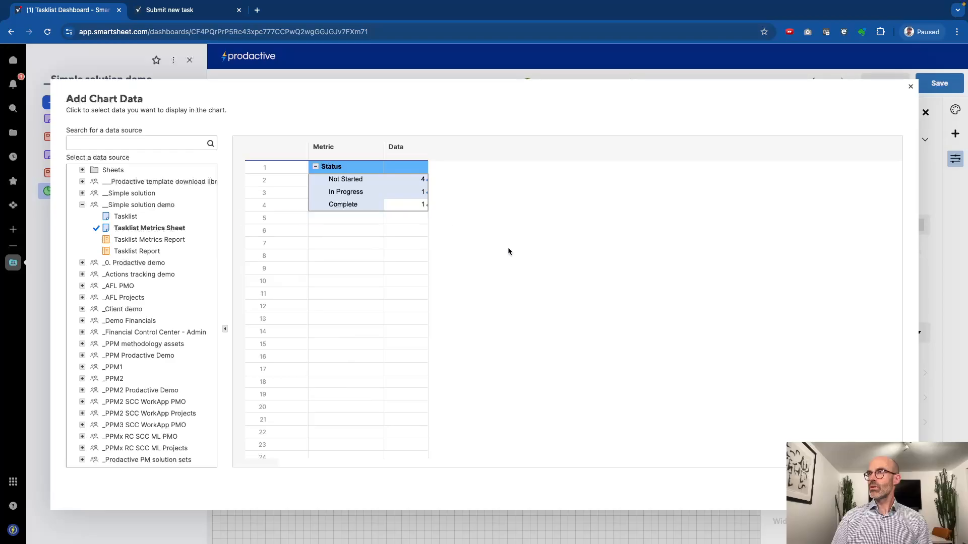
left_click(883, 489)
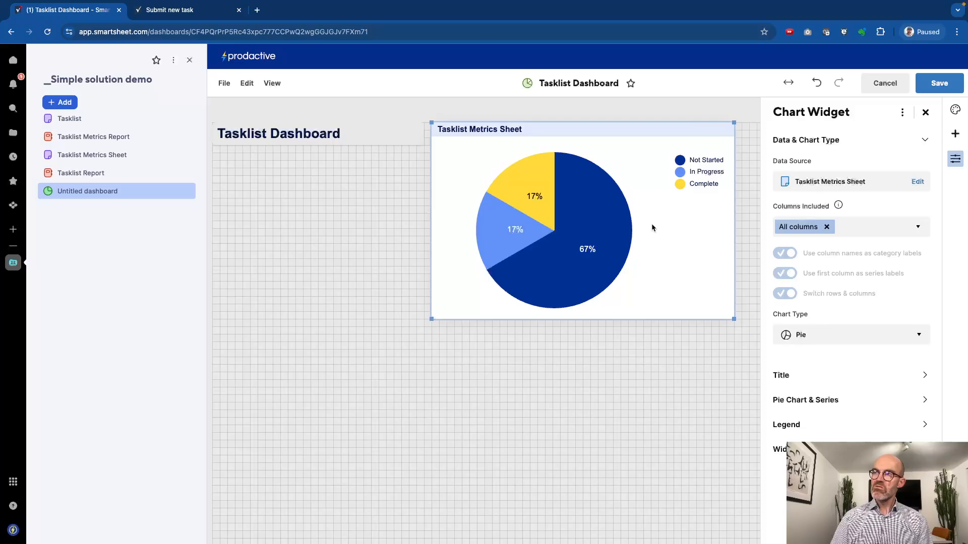
Try the semicircle display for the pie chart and switch it back off
left_click(801, 339)
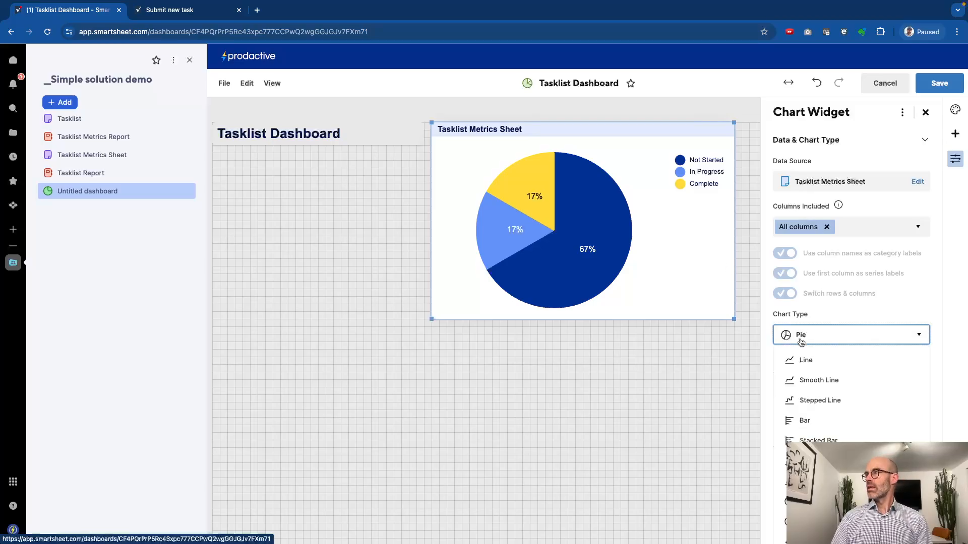
left_click(801, 340)
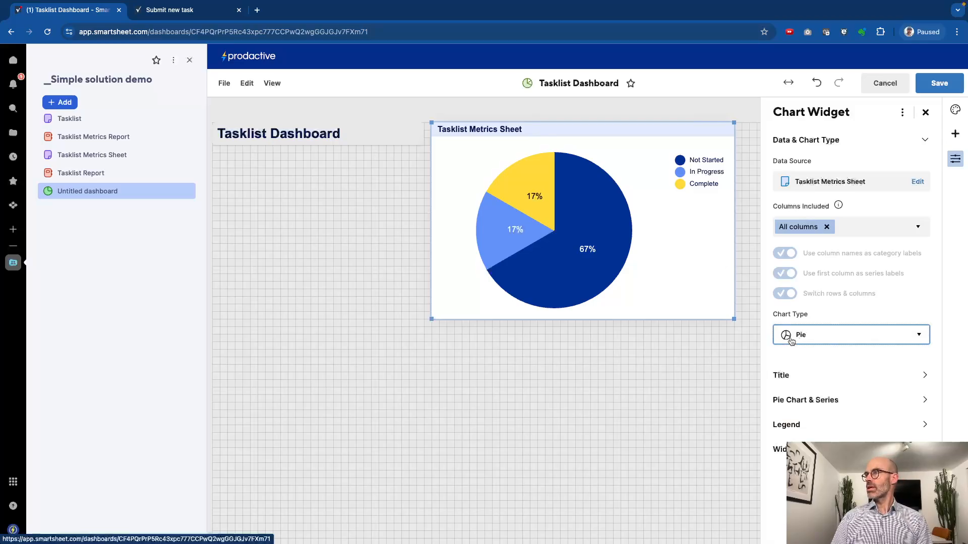
left_click(802, 399)
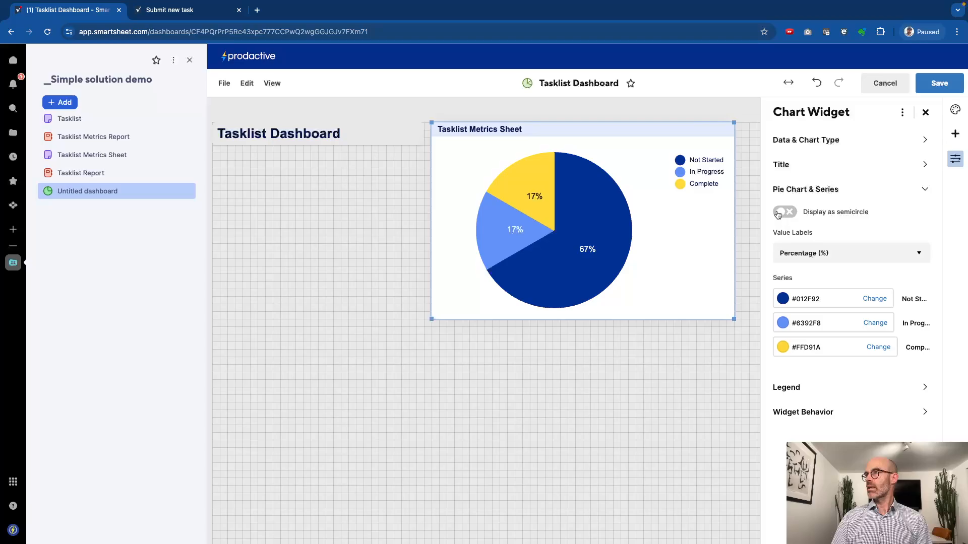
left_click(778, 213)
left_click(778, 214)
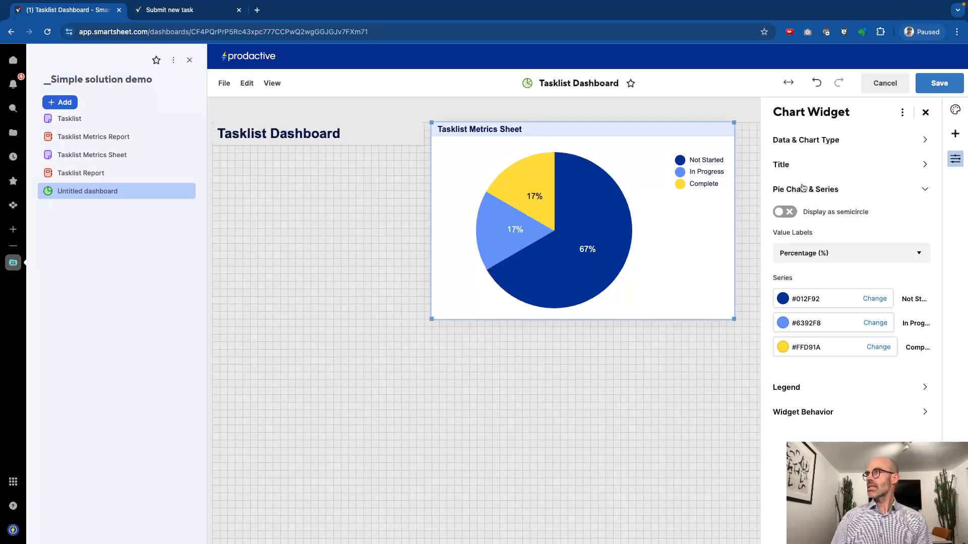
left_click(803, 140)
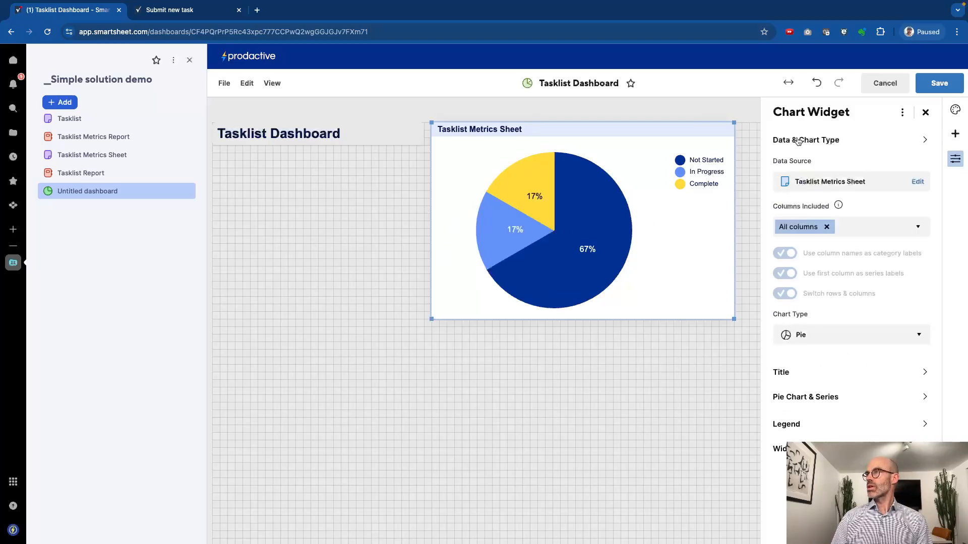
Change the chart type to Bar and turn off switching of rows and columns
left_click(819, 340)
left_click(812, 424)
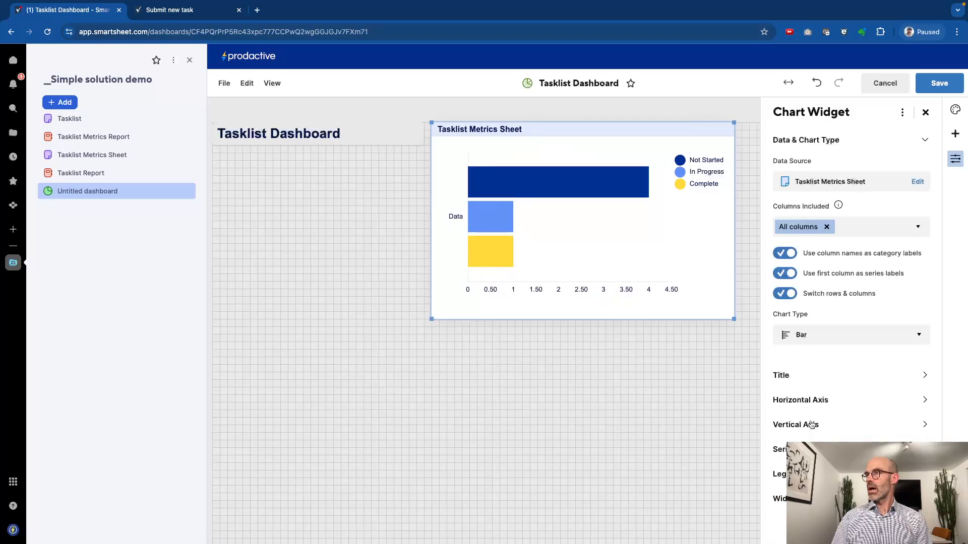
left_click(789, 296)
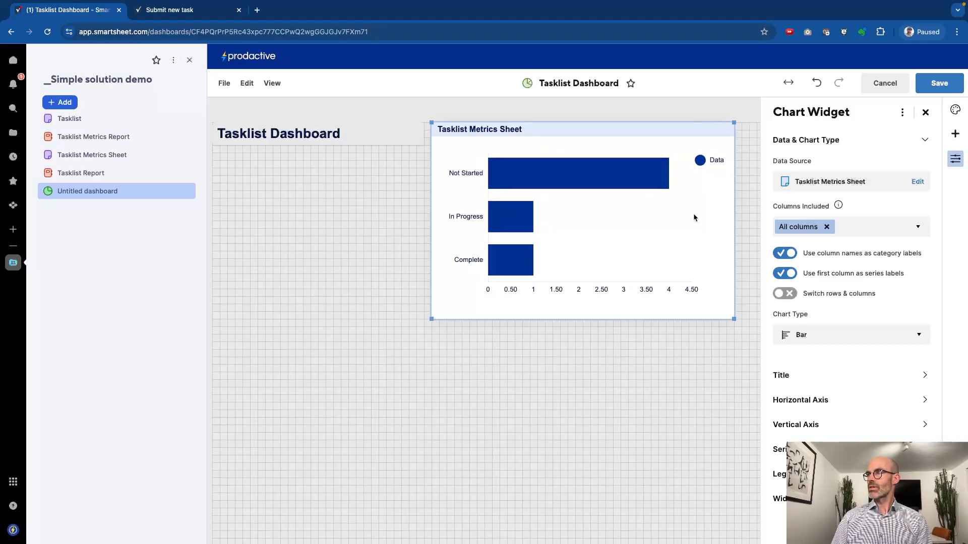
Set the bar chart to always show value labels for all series
left_click(782, 450)
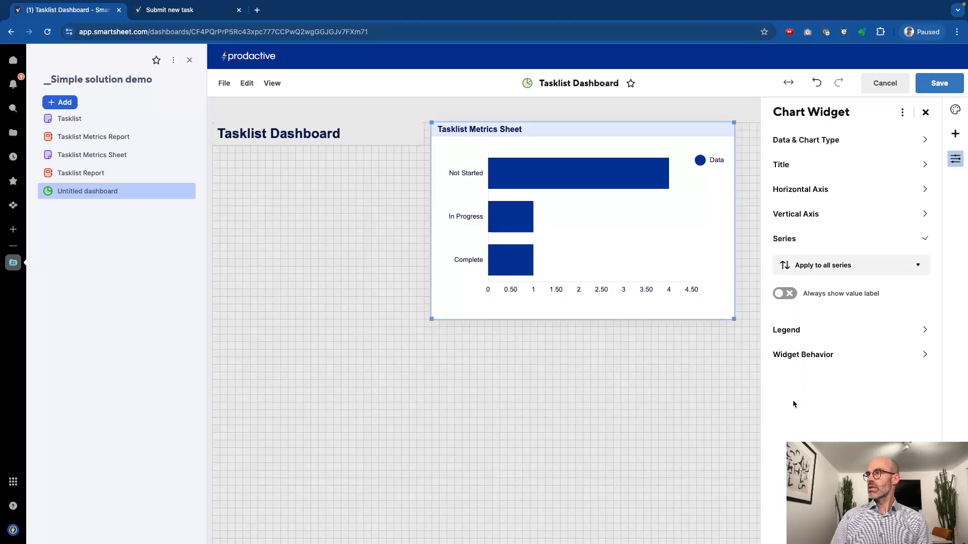
left_click(785, 293)
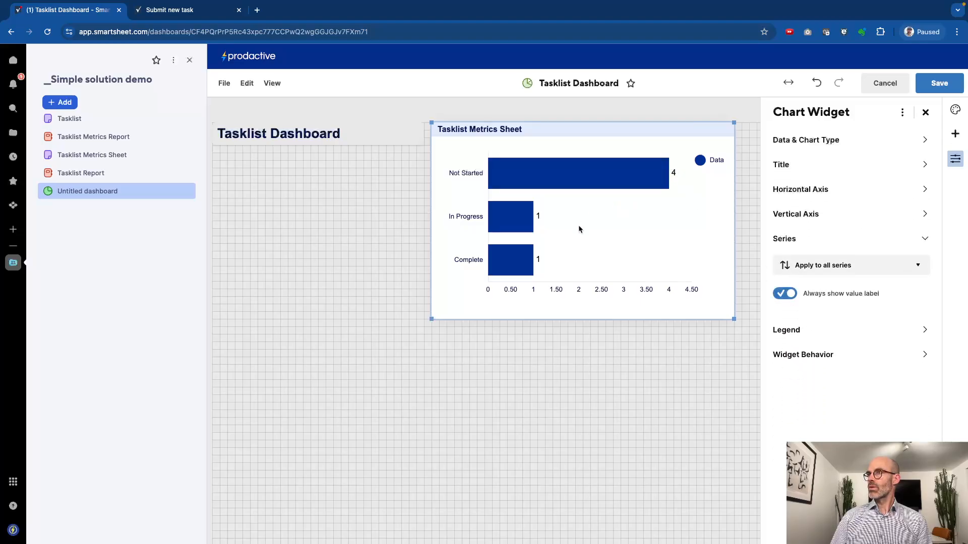
Remove the legend from the task status bar chart
left_click(786, 331)
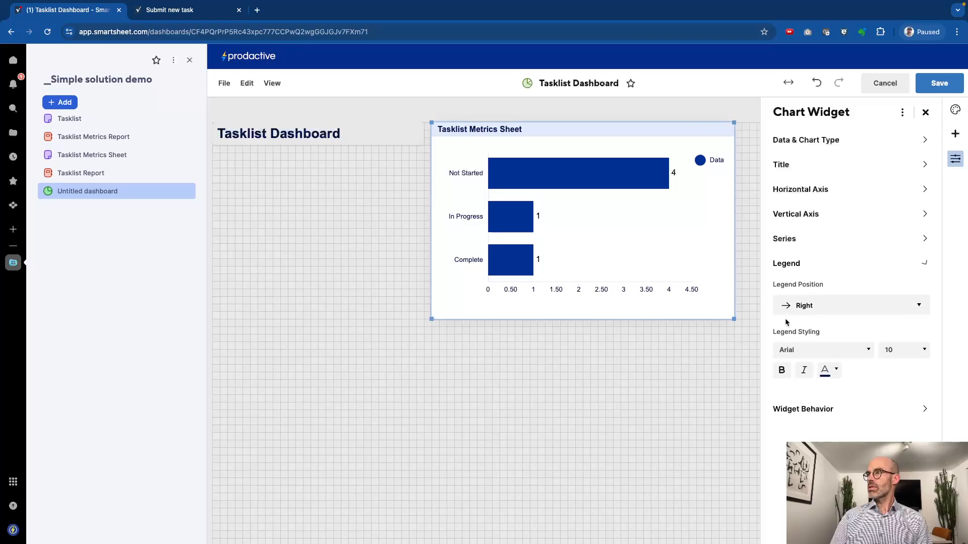
left_click(902, 307)
left_click(839, 336)
left_click(607, 382)
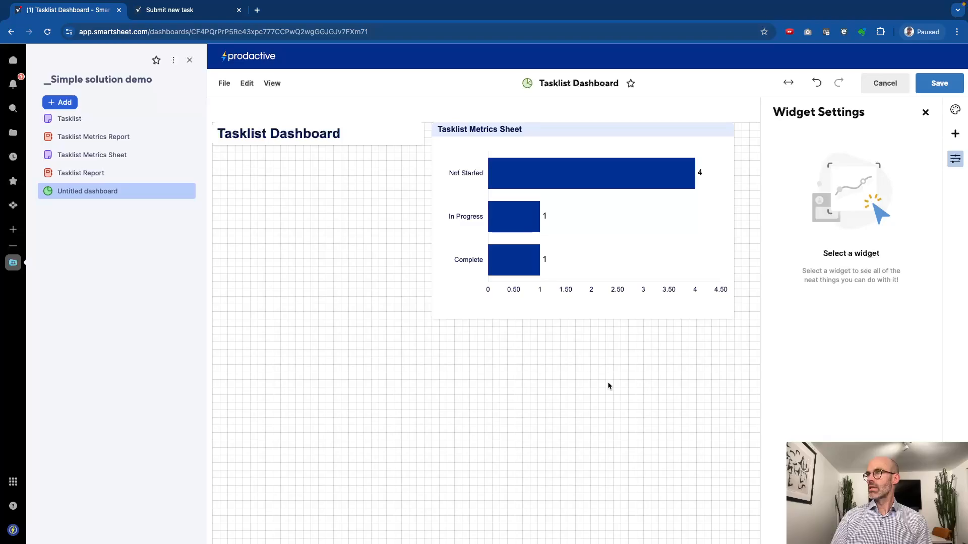
Move the bar chart directly below the Tasklist Dashboard title, aligned with its left edge, and widen it across most of the dashboard
left_click(639, 143)
left_click_drag(639, 143, 422, 165)
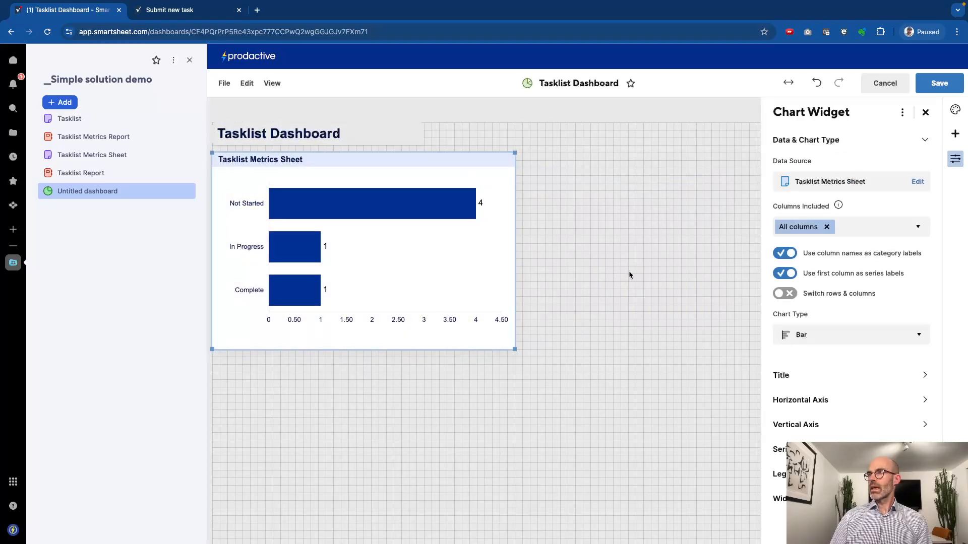
scroll(628, 271, "right", 5)
left_click_drag(385, 348, 685, 357)
scroll(669, 398, "right", 5)
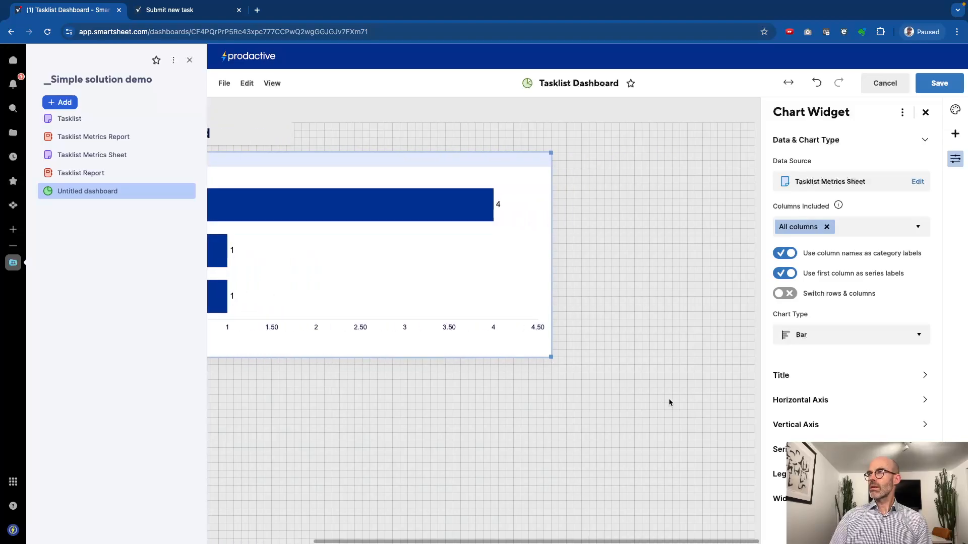
left_click_drag(551, 356, 727, 364)
left_click(713, 420)
scroll(620, 415, "right", 5)
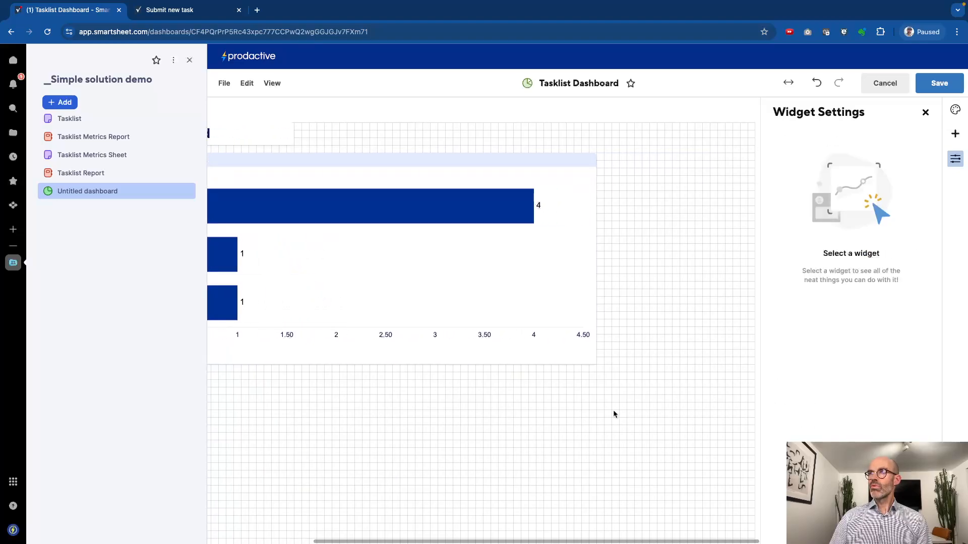
Change the bar chart's title to "Tasklist Status"
scroll(610, 409, "left", 5)
left_click(255, 159)
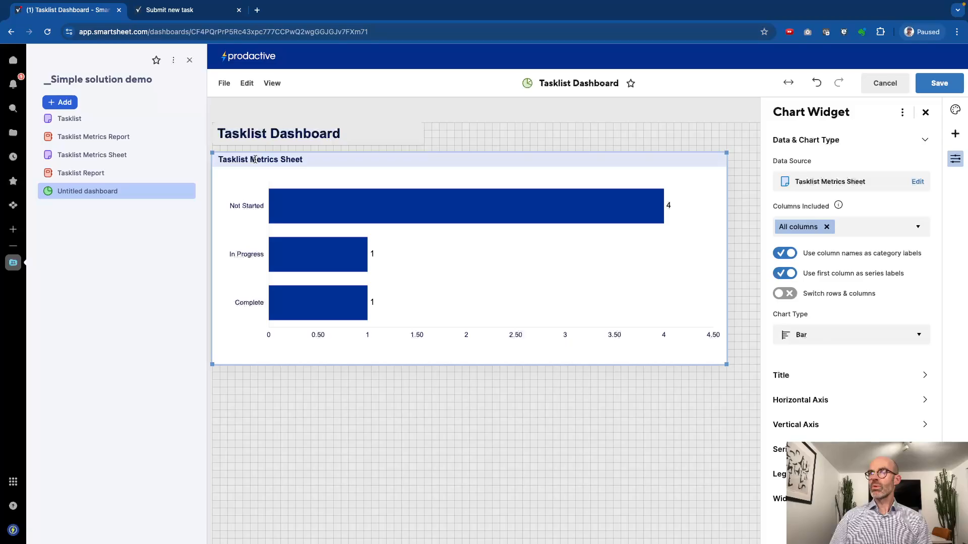
left_click(424, 158)
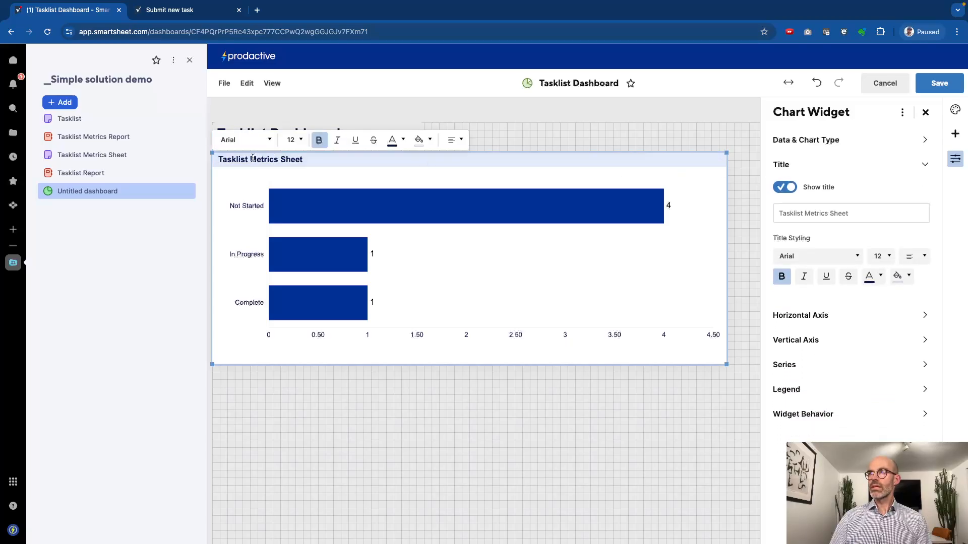
left_click_drag(250, 157, 299, 160)
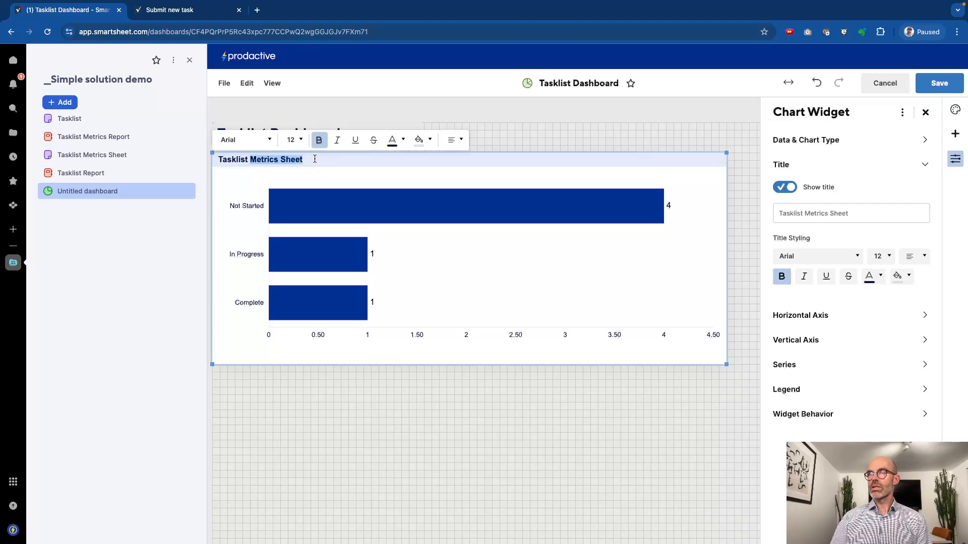
type("Status")
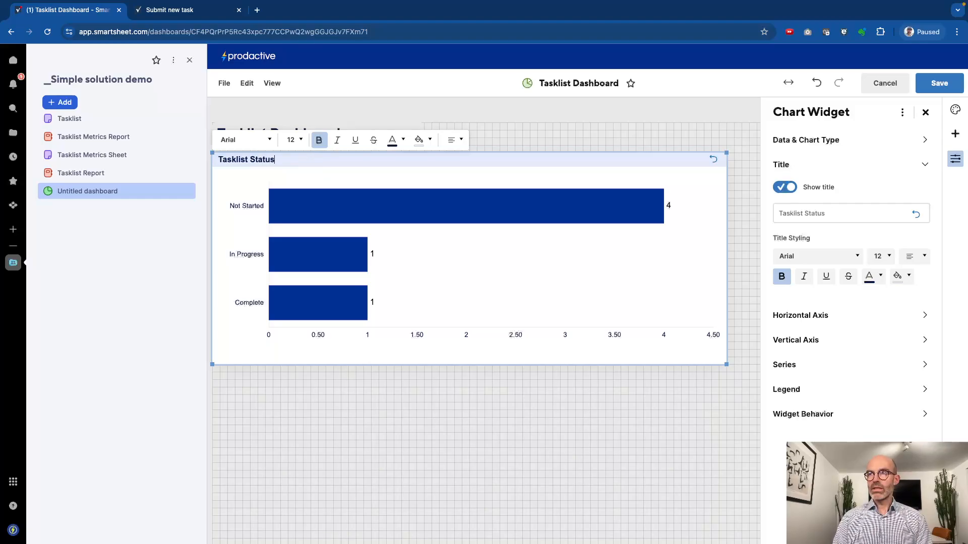
left_click(687, 138)
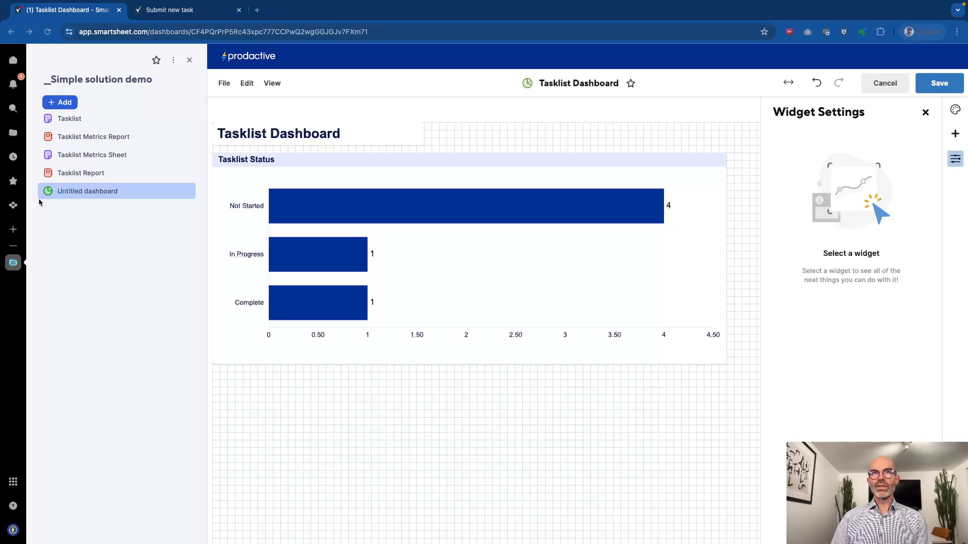
Add a Shortcut widget to the dashboard and start a website shortcut in it
left_click(956, 134)
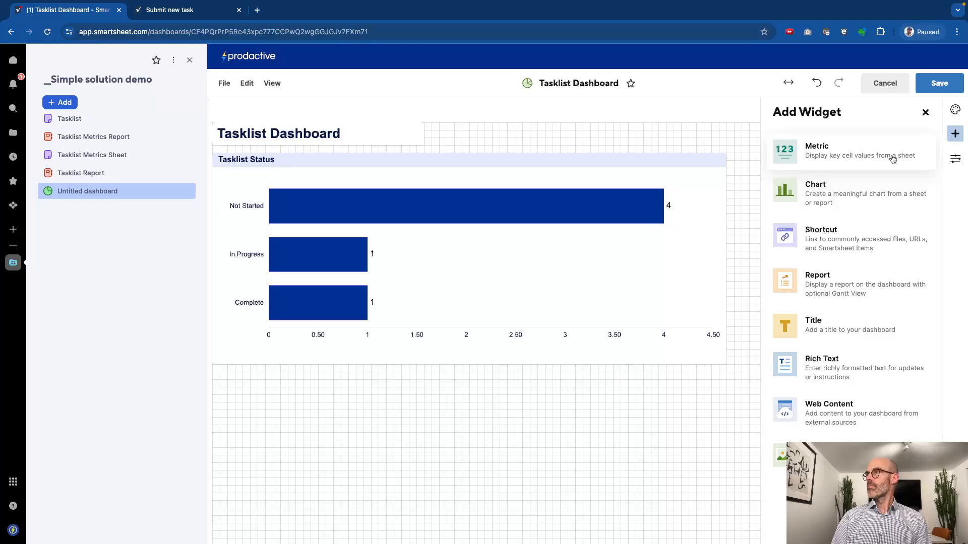
left_click(828, 247)
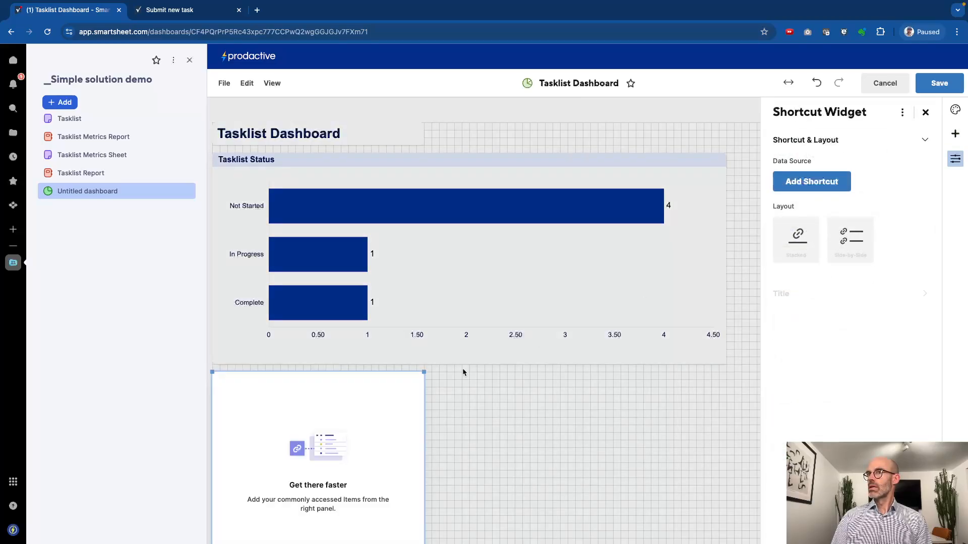
left_click(793, 188)
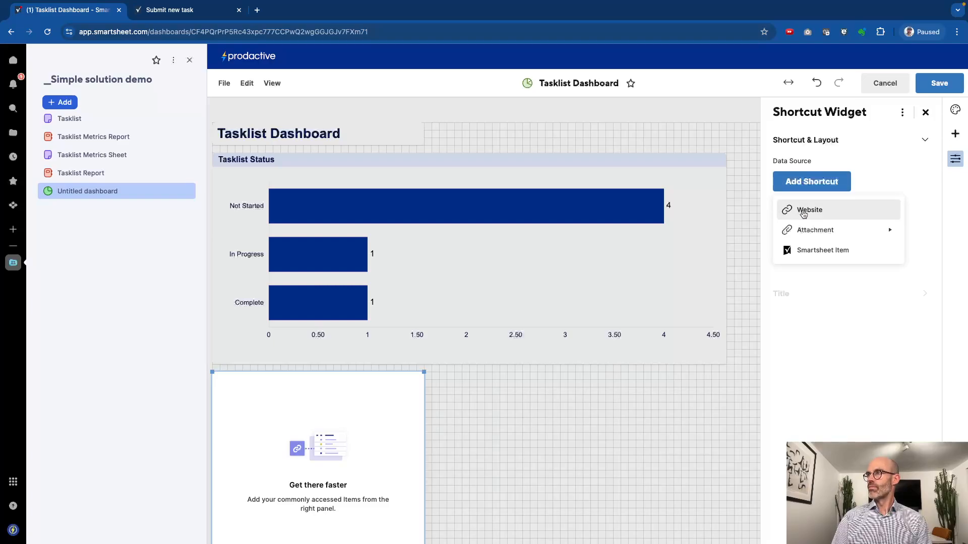
left_click(817, 211)
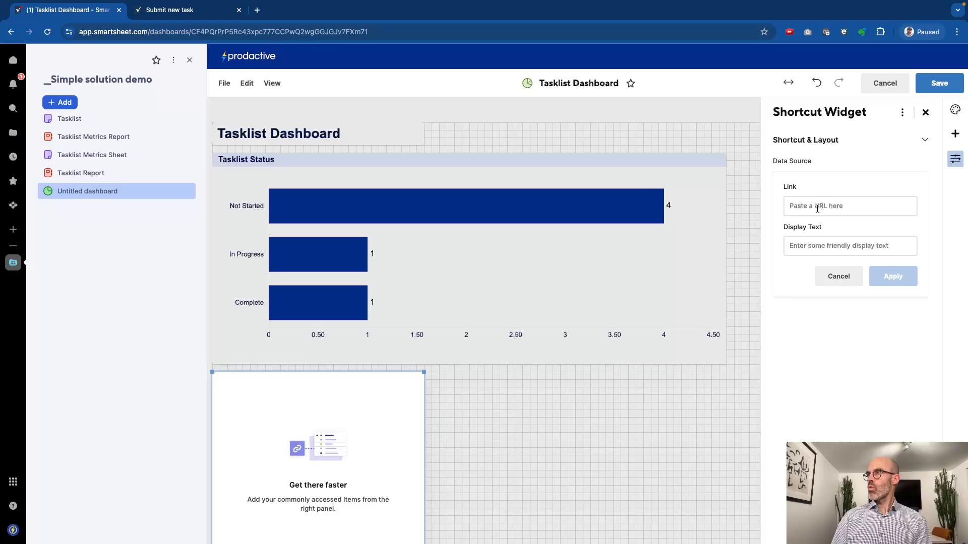
Copy the URL of the open Submit new task form and use it as the shortcut's link
left_click(203, 11)
triple_click(202, 27)
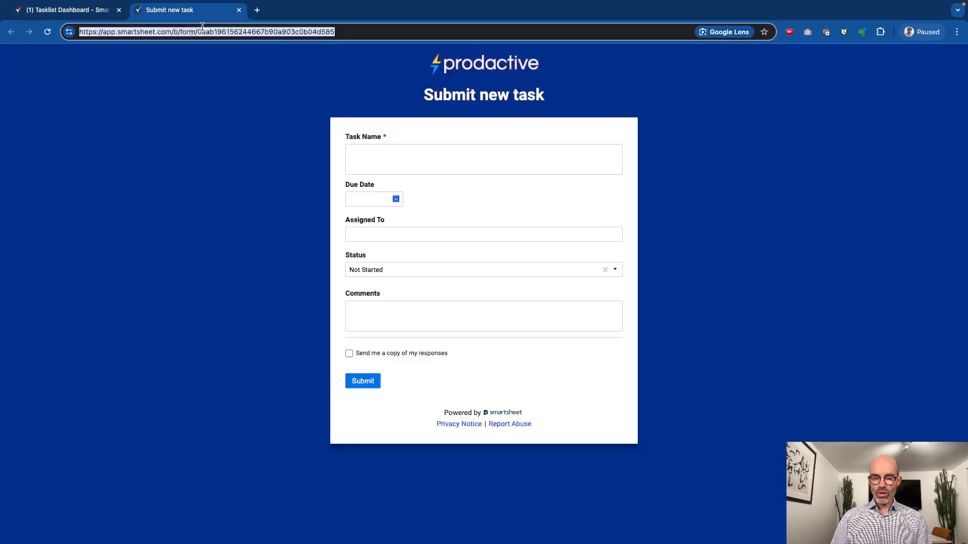
left_click(65, 10)
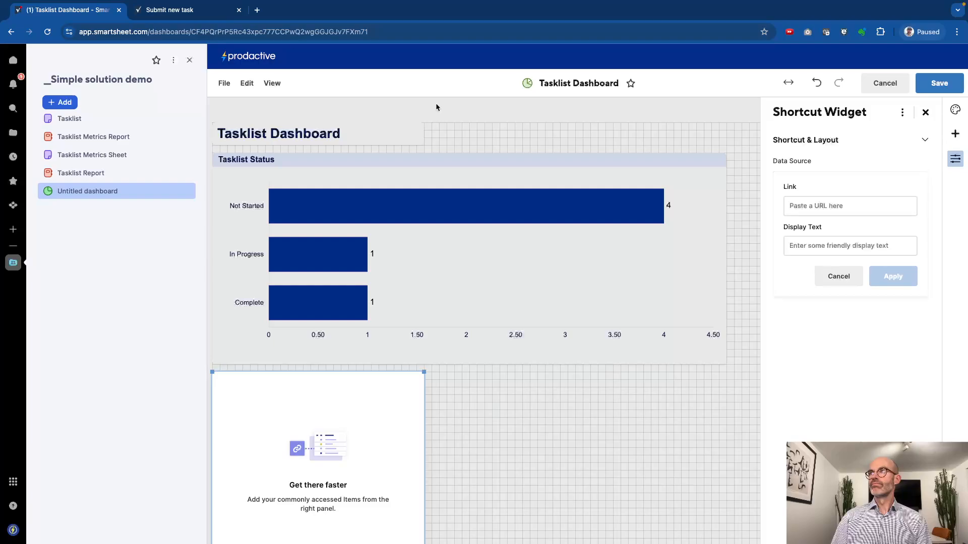
left_click(795, 205)
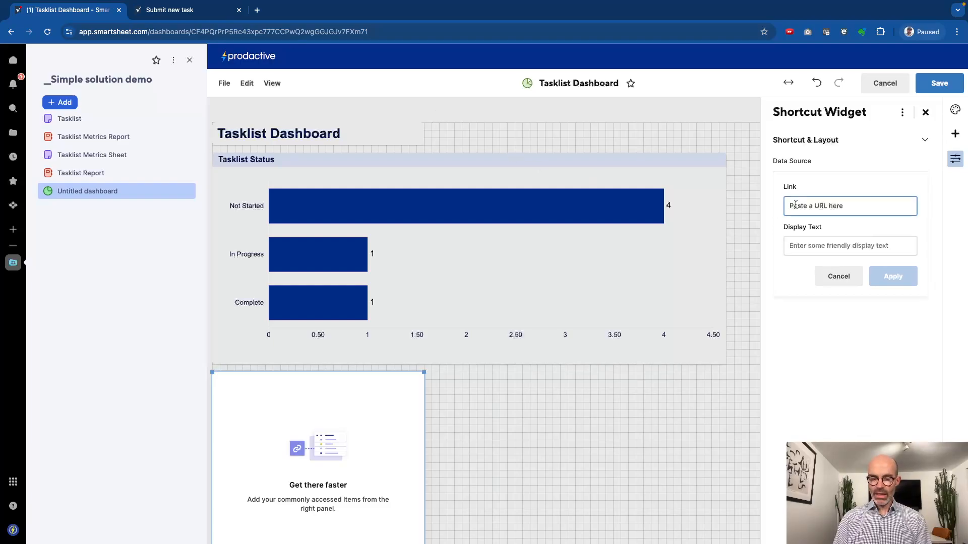
key("ctrl+v")
Apply the shortcut with the display text "Submit new task" and turn off the widget's title
left_click(820, 246)
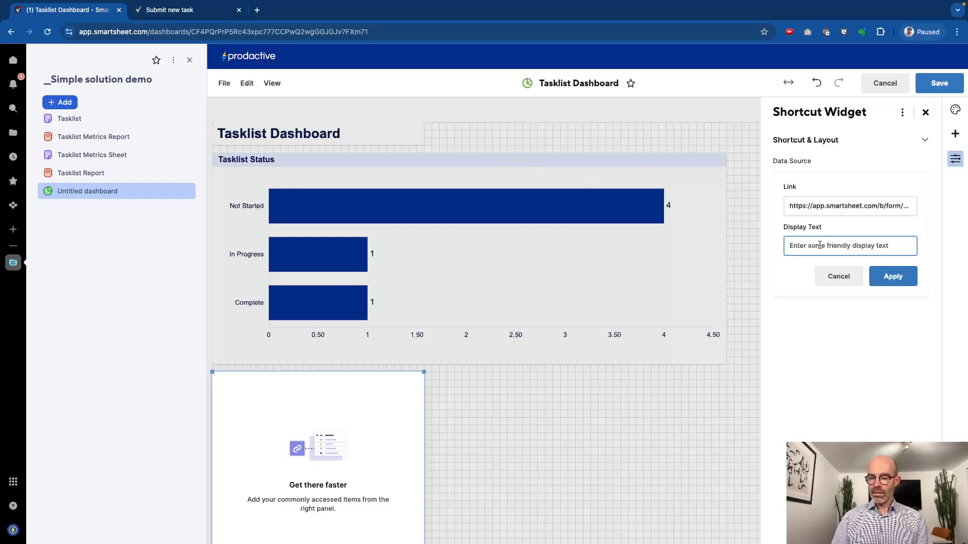
type("Submit")
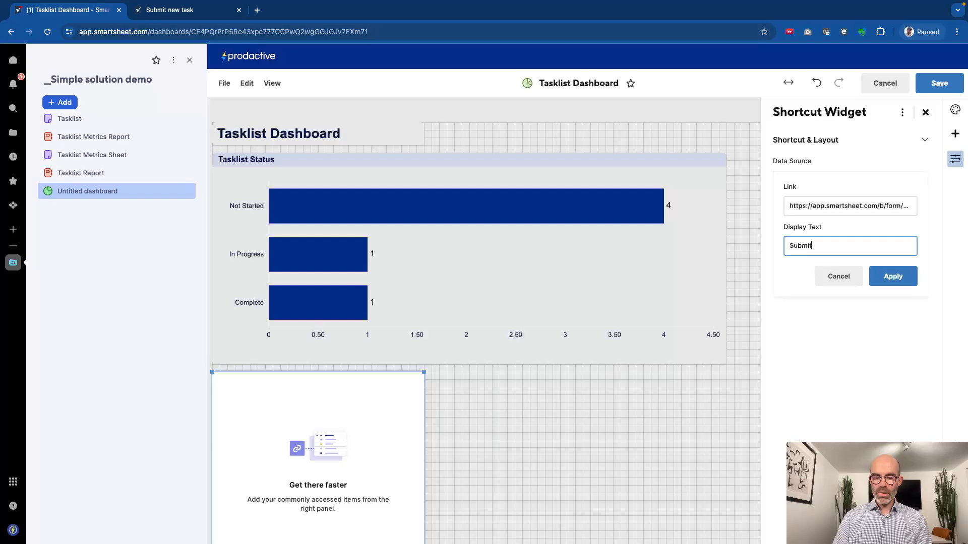
type(" new task")
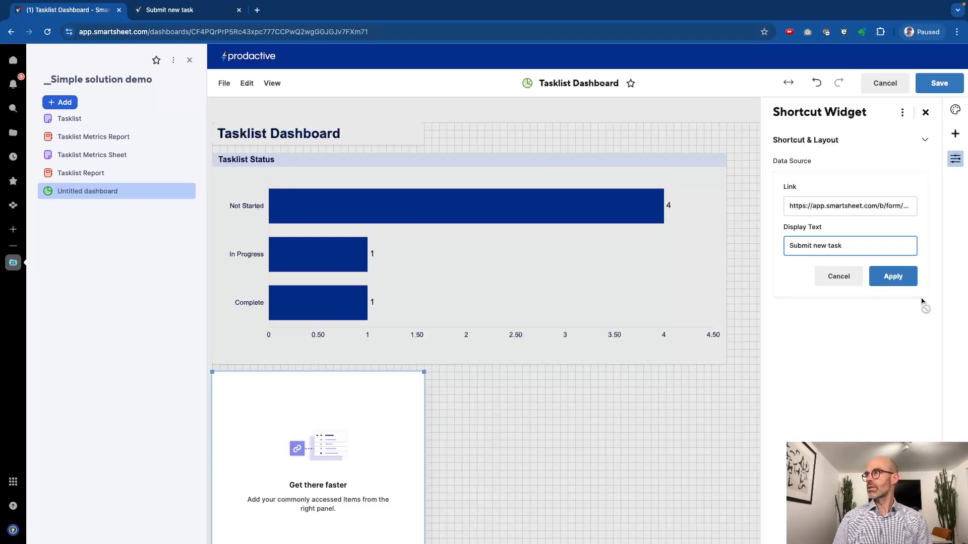
left_click(893, 277)
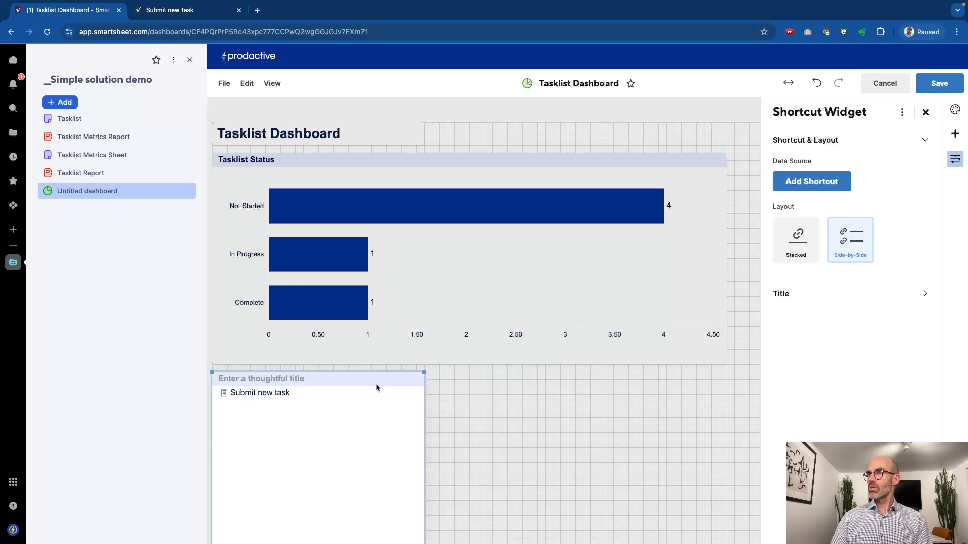
left_click(774, 295)
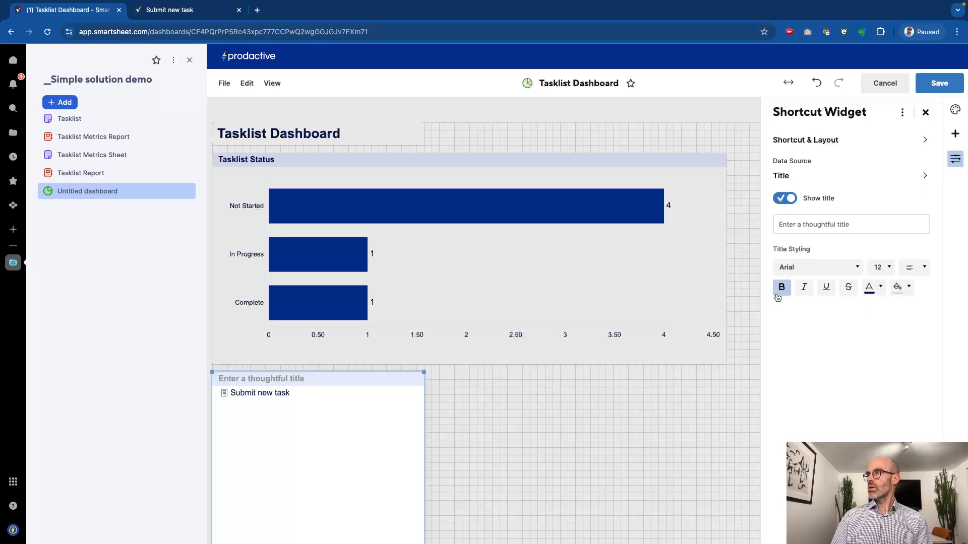
left_click(786, 188)
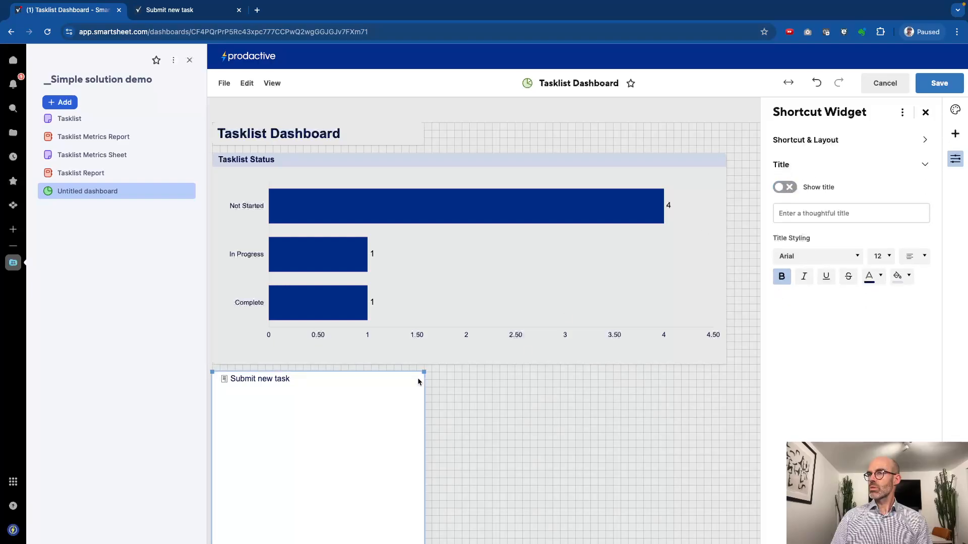
Shrink the shortcut widget to fit its single link and place it in the dashboard's upper-right corner
left_click_drag(423, 371, 303, 379)
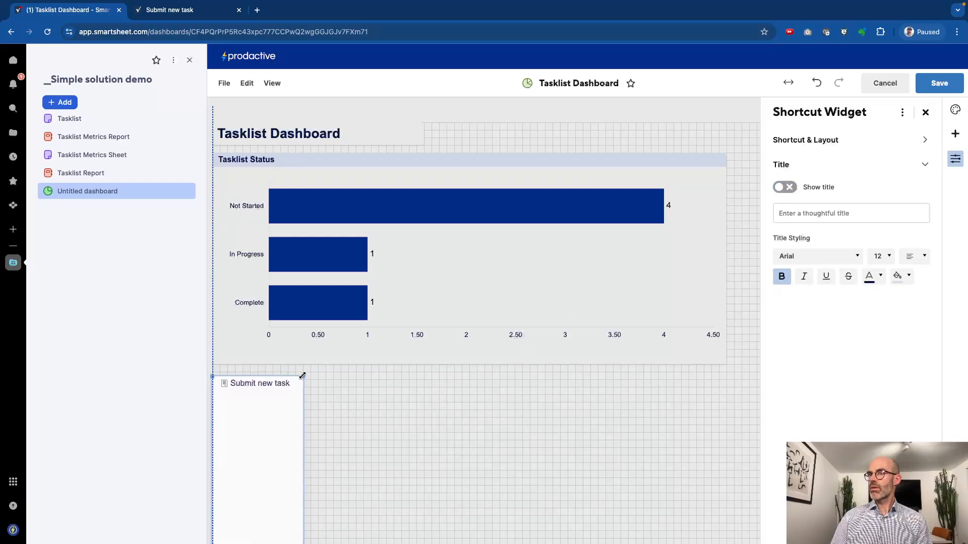
scroll(309, 389, "down", 1)
left_click_drag(302, 529, 800, 117)
left_click(315, 392)
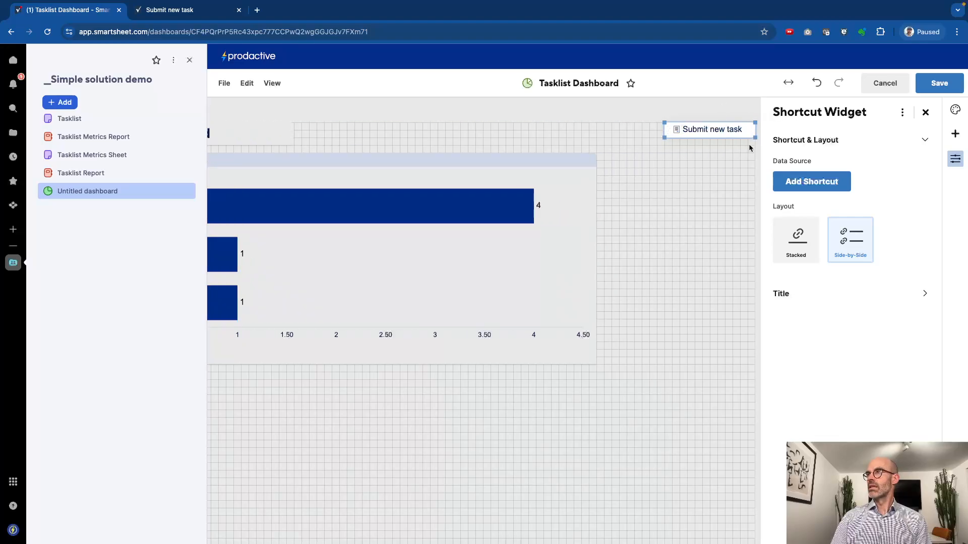
left_click(384, 144)
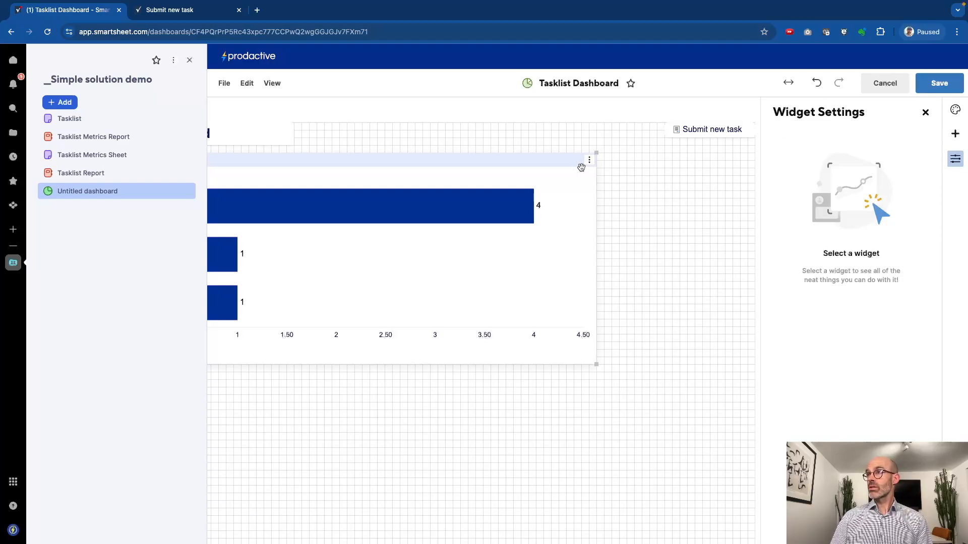
left_click_drag(595, 153, 711, 152)
left_click_drag(726, 152, 728, 146)
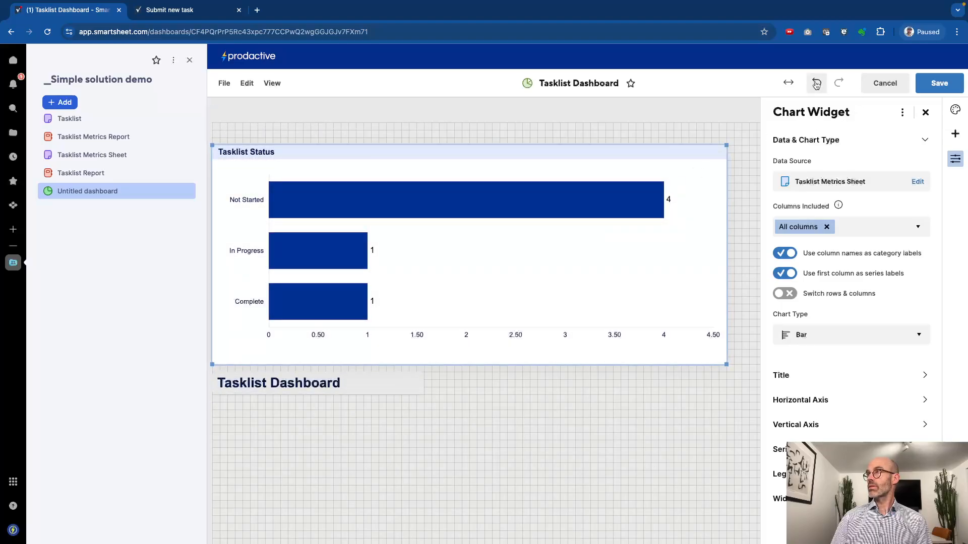
left_click(816, 82)
scroll(713, 217, "right", 5)
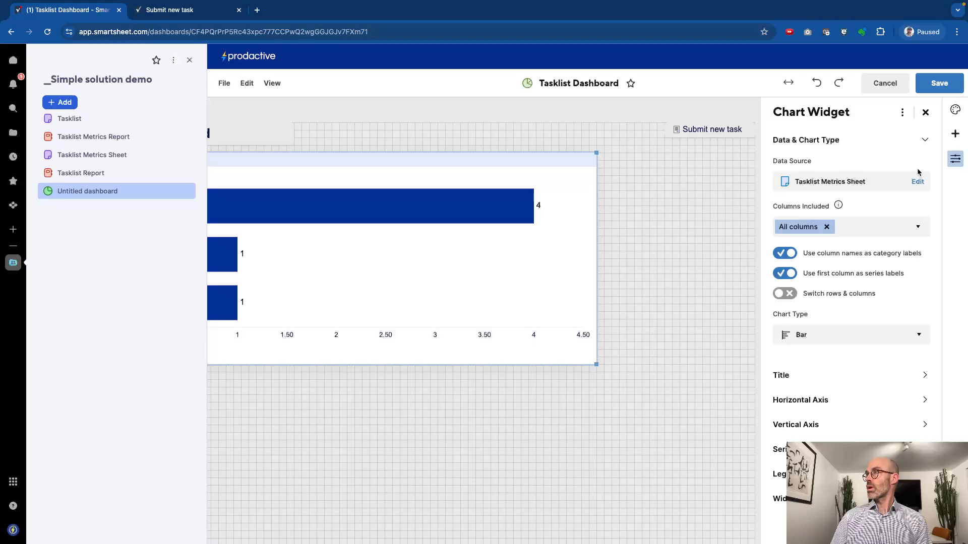
Add a Web Content widget that embeds the Submit new task form through its copied URL
left_click(956, 134)
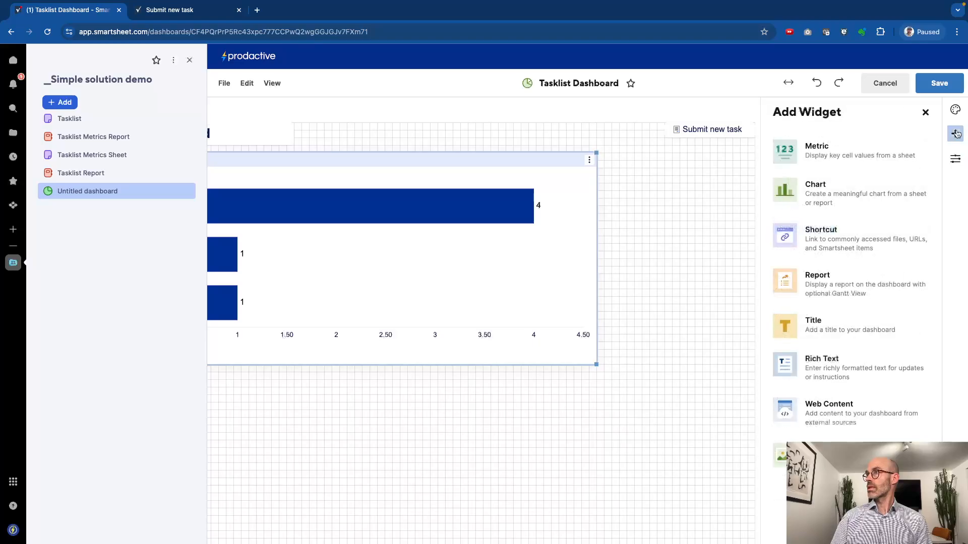
left_click(823, 408)
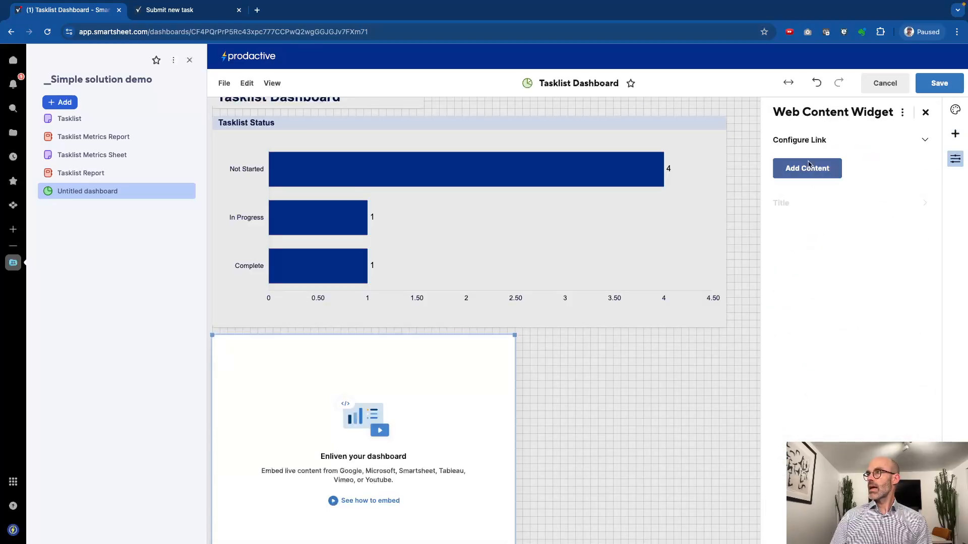
left_click(807, 168)
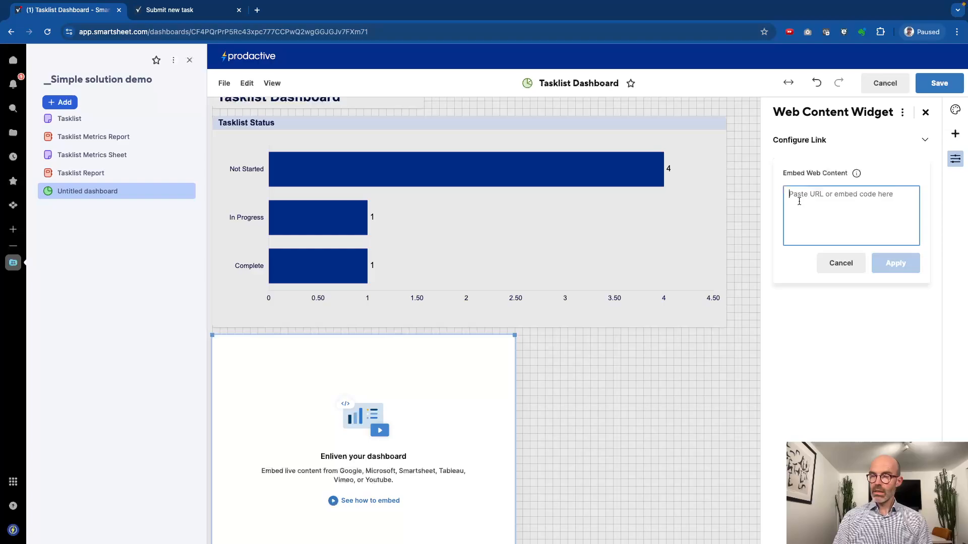
key("super+v")
left_click(908, 272)
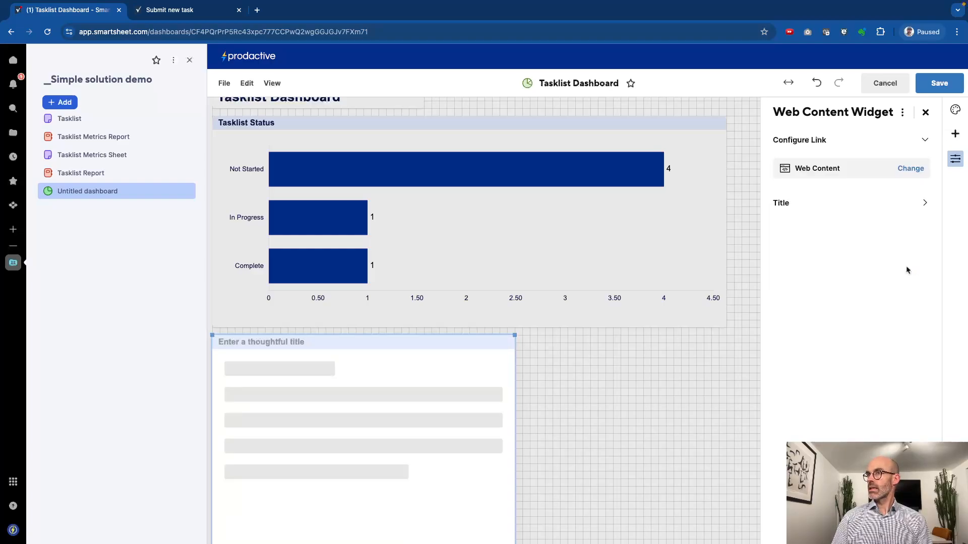
Turn off the embedded form widget's title, then narrow the widget and place it in the free space right of the chart
left_click(469, 346)
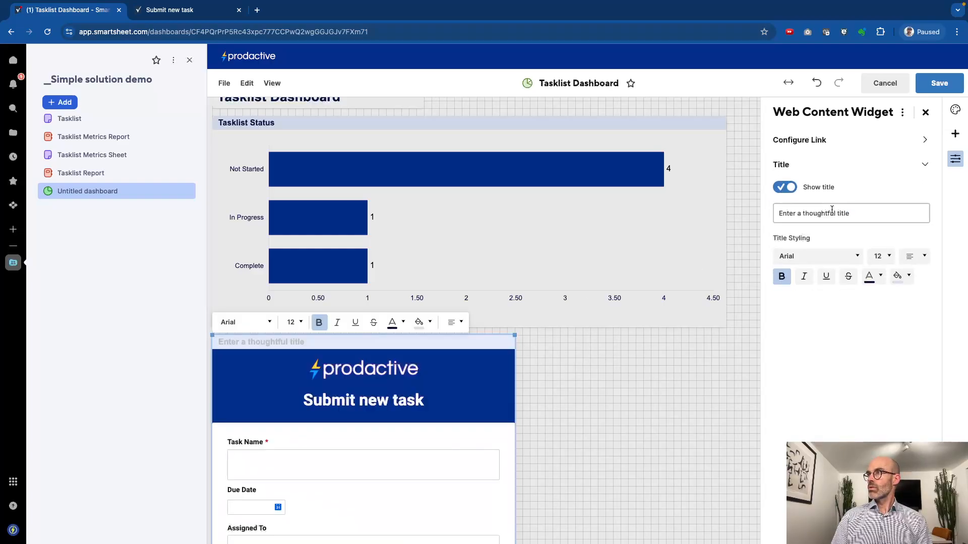
left_click(581, 396)
scroll(572, 407, "right", 2)
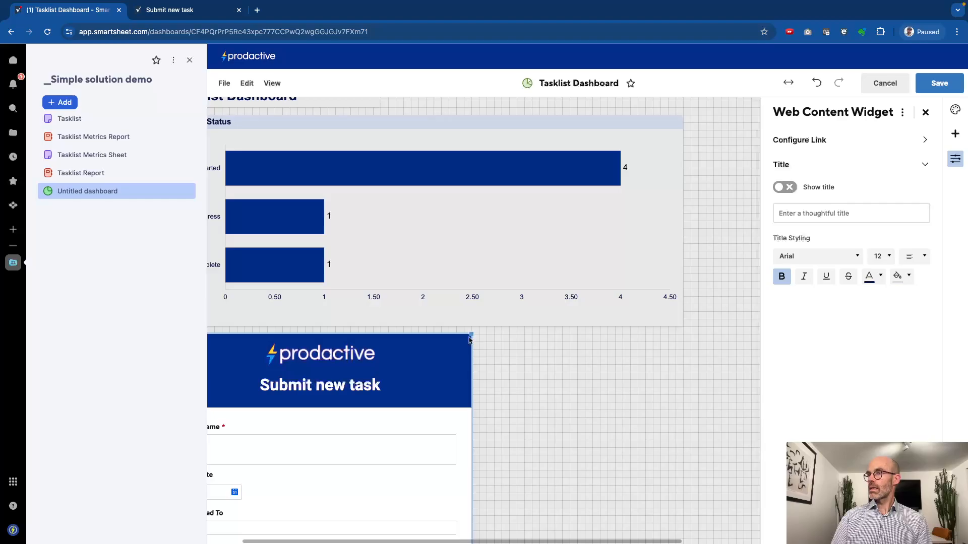
left_click_drag(469, 334, 794, 299)
left_click(435, 409)
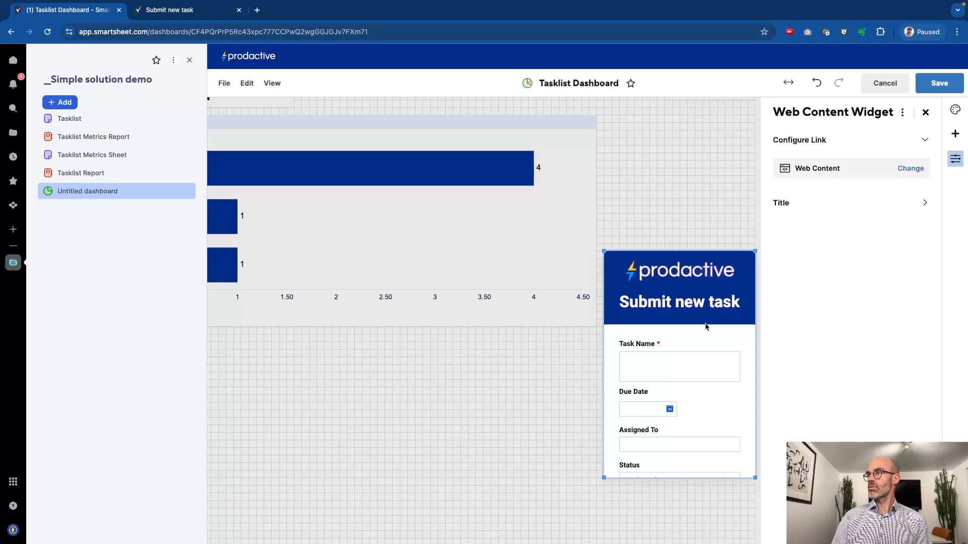
Move the embedded form widget up beside the Tasklist Status chart and lengthen it to show the fields down to Submit
left_click(708, 191)
left_click_drag(690, 263, 701, 126)
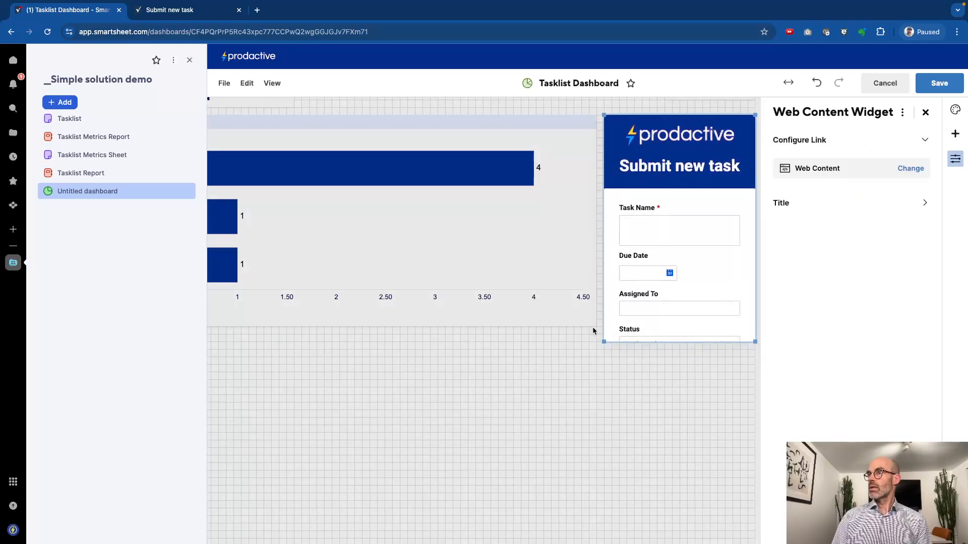
left_click_drag(602, 342, 603, 492)
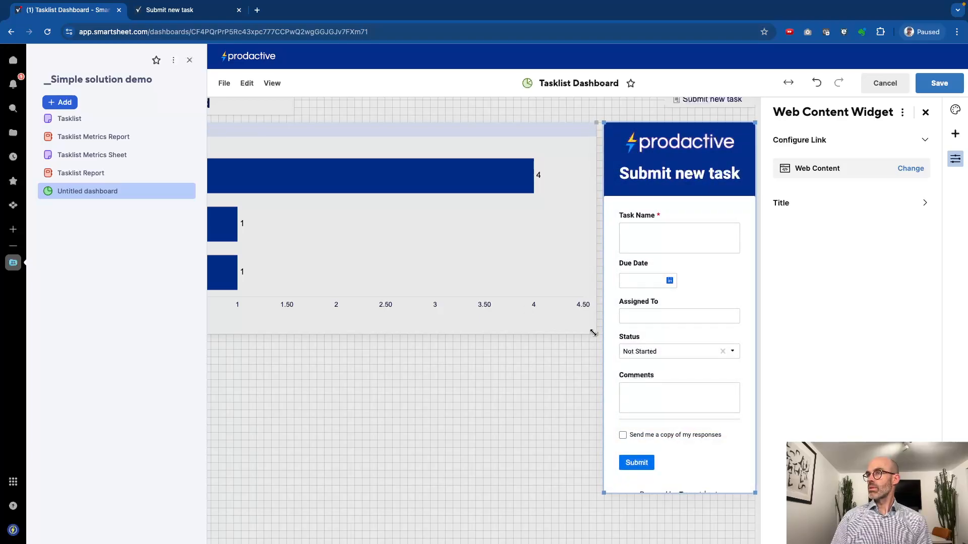
Adjust the chart and embedded form widths so the wider form sits directly beside the chart, and save the dashboard
left_click_drag(593, 333, 660, 336)
left_click(604, 123)
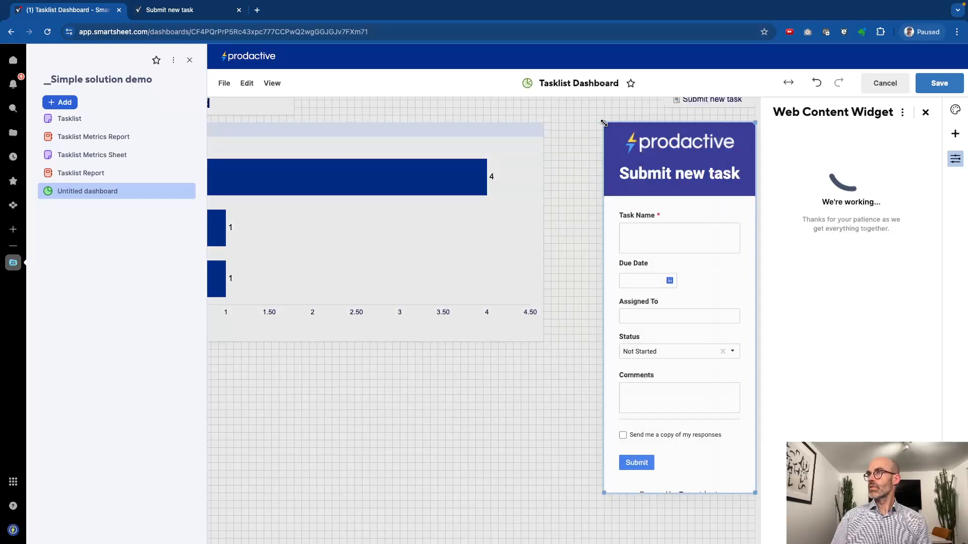
left_click_drag(604, 123, 558, 123)
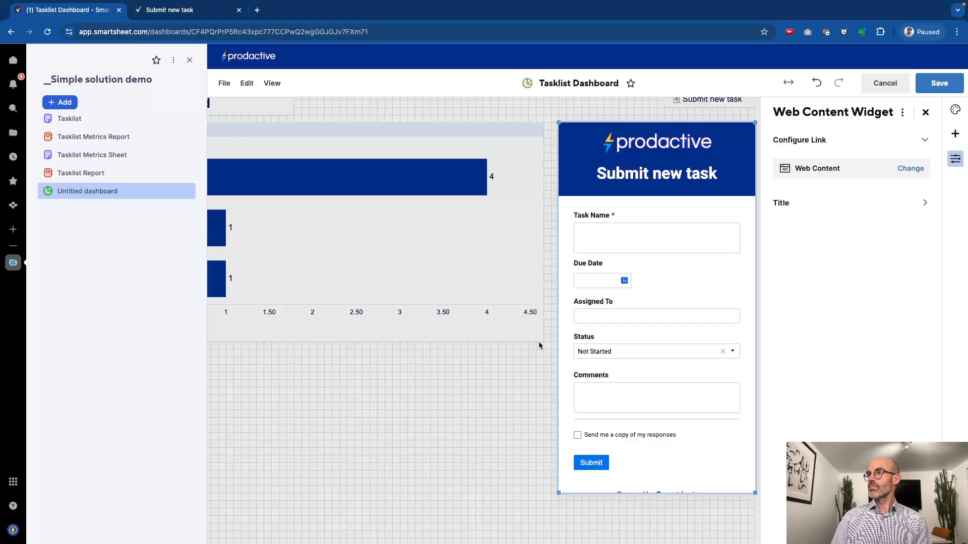
left_click_drag(539, 342, 678, 342)
left_click(652, 391)
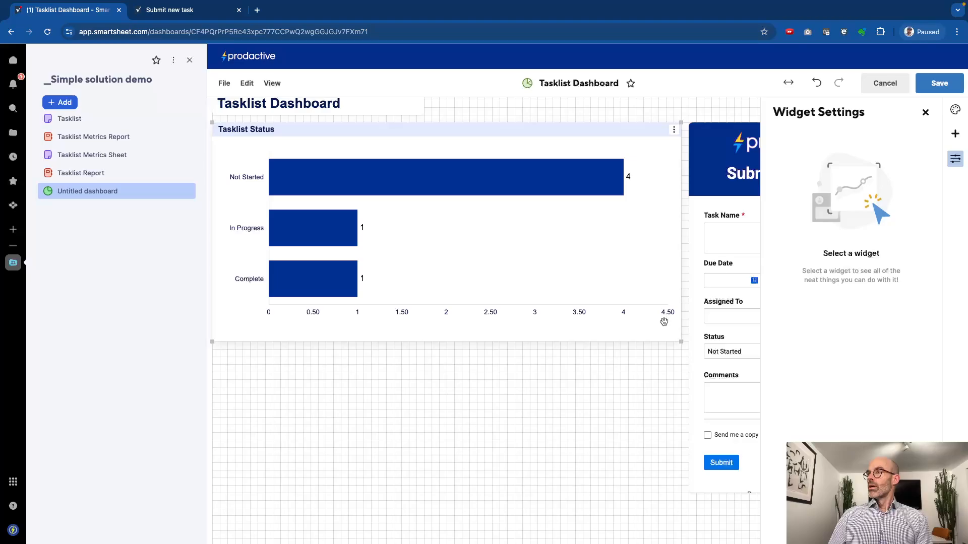
left_click(940, 85)
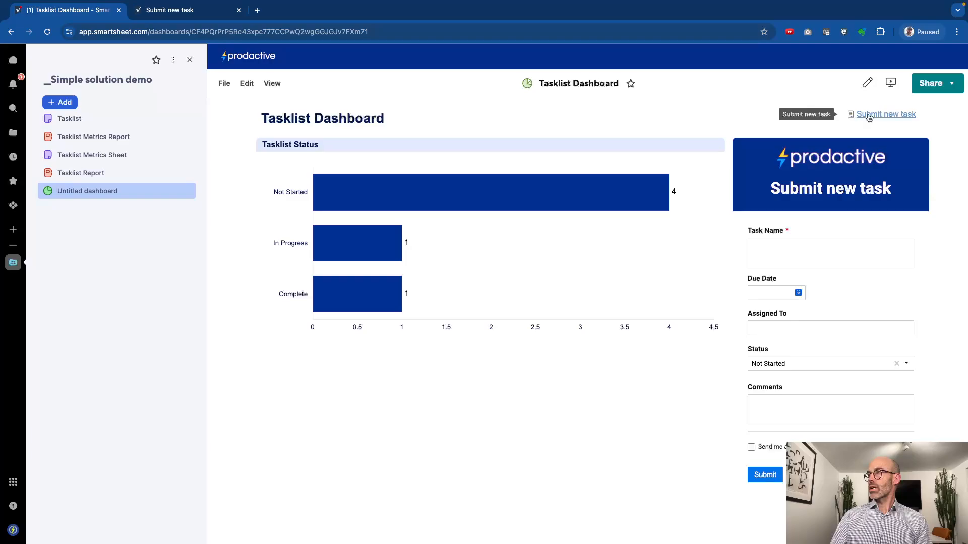
left_click(799, 251)
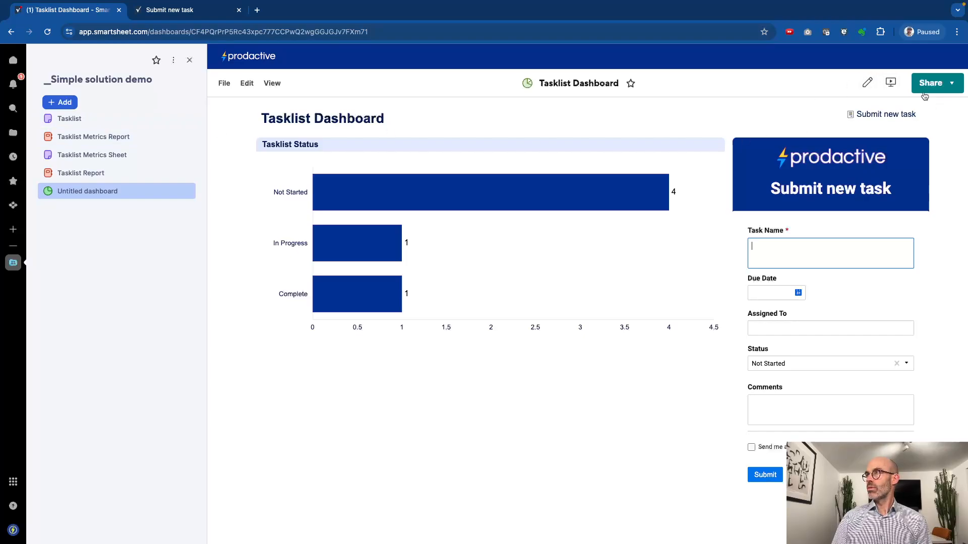
Reopen the dashboard for editing and add a Report widget using Tasklist Report from the __Simple solution demo workspace
left_click(867, 82)
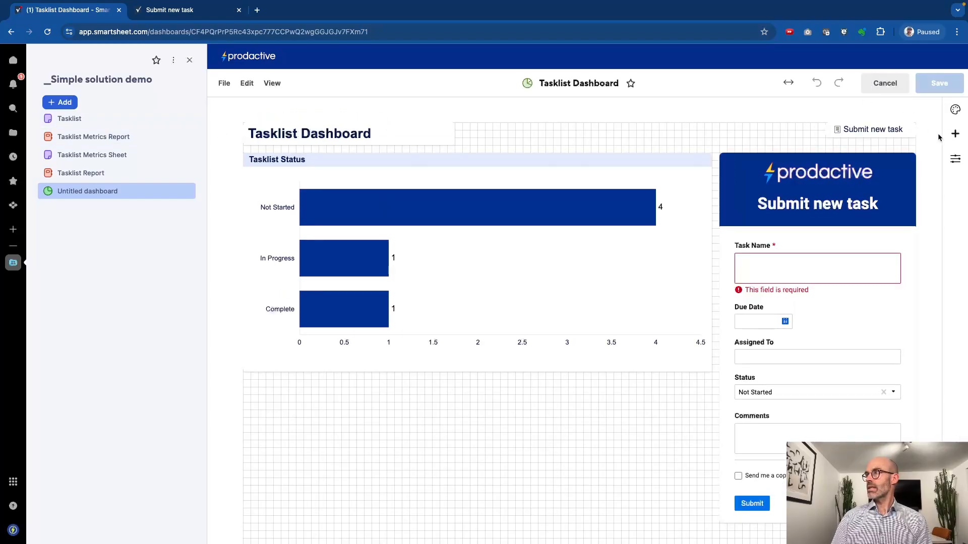
left_click(958, 135)
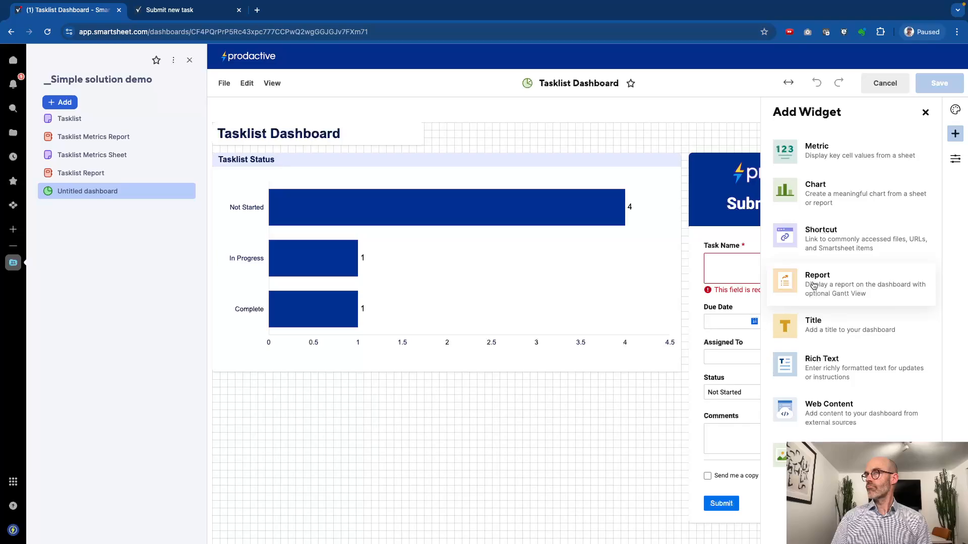
left_click(813, 286)
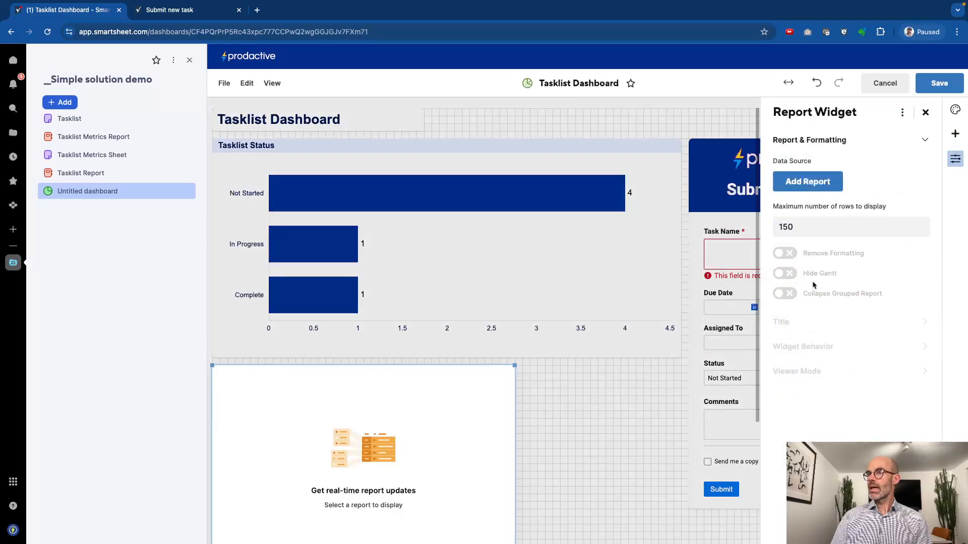
left_click(806, 183)
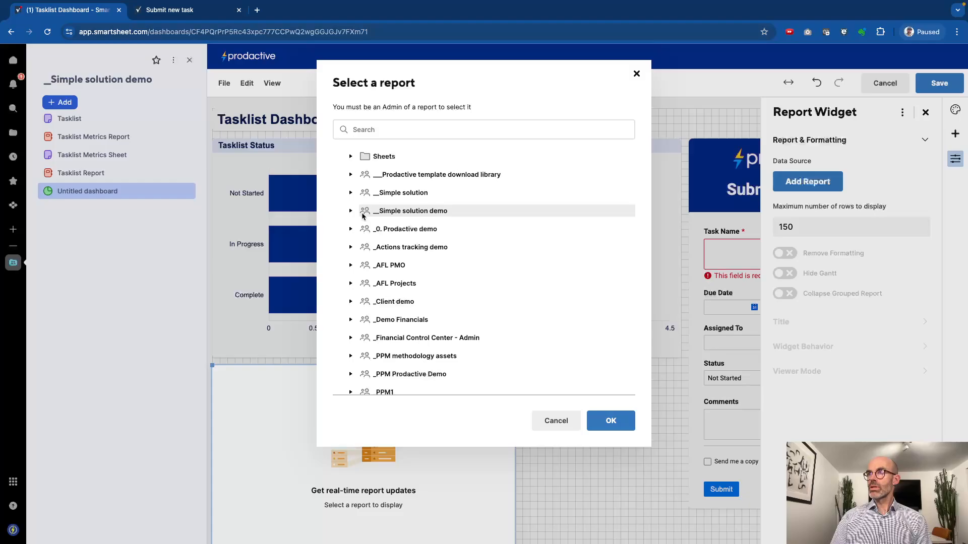
left_click(350, 211)
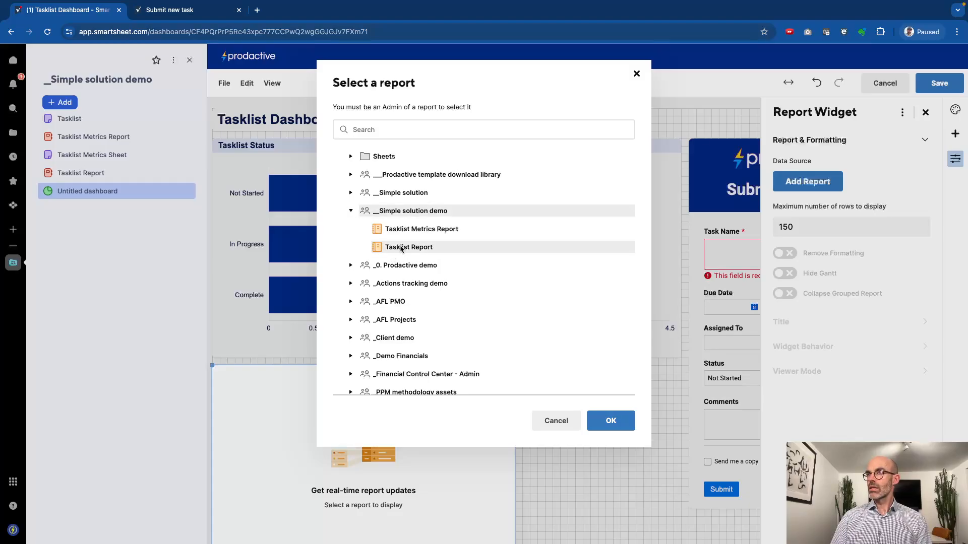
left_click(401, 247)
left_click(600, 420)
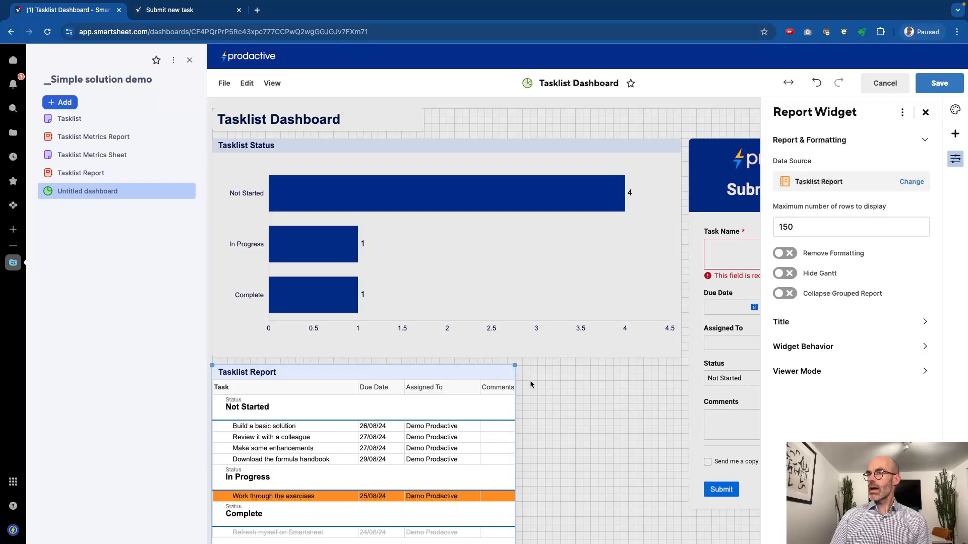
Widen the report widget to nearly the chart's width, then shorten the chart and move the report up beneath it
left_click_drag(515, 367, 675, 367)
scroll(674, 367, "down", 3)
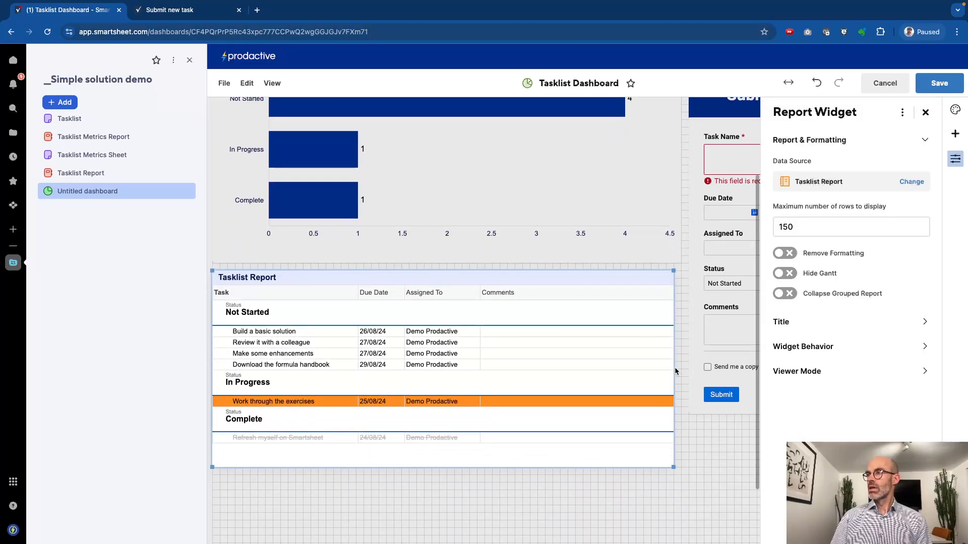
scroll(691, 391, "up", 3)
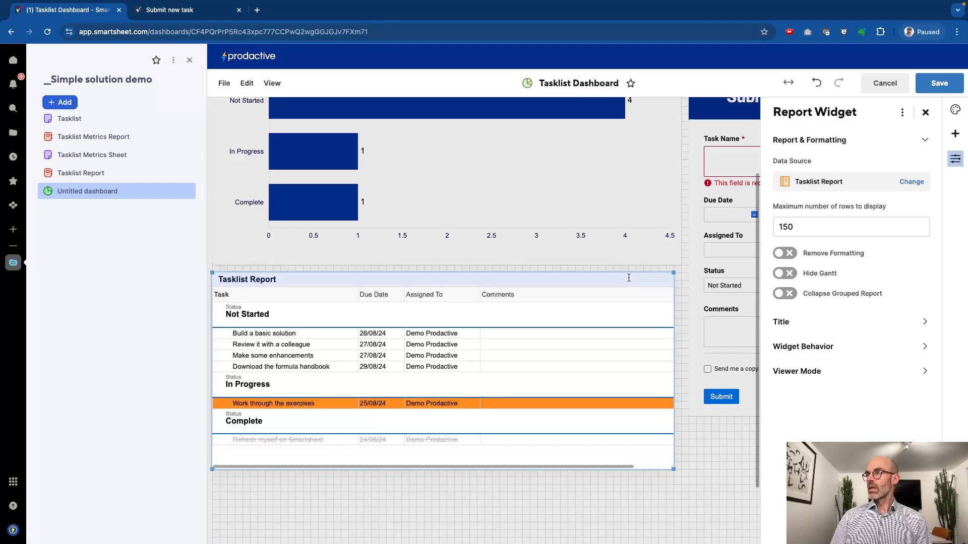
left_click(645, 253)
left_click_drag(681, 341, 680, 274)
left_click(632, 351)
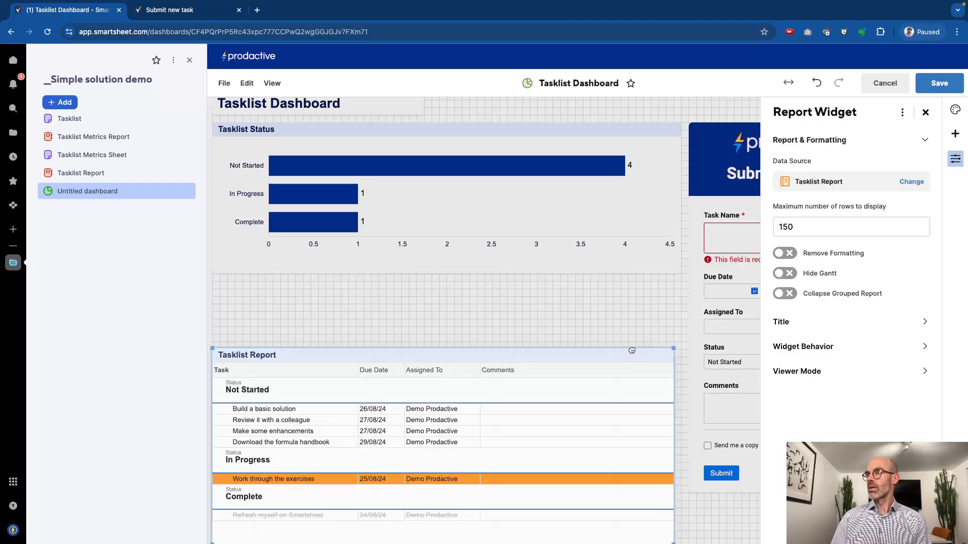
left_click_drag(632, 350, 633, 283)
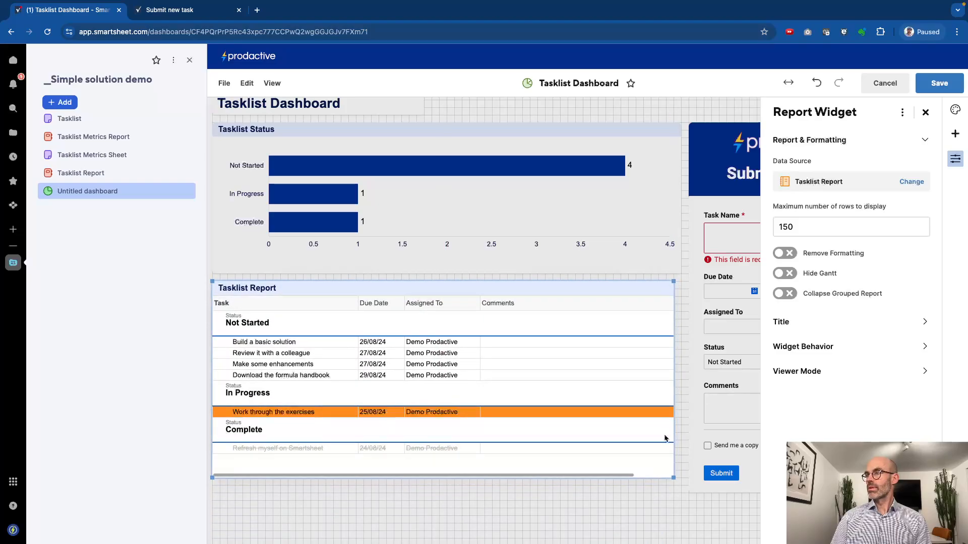
Enlarge the report widget to the chart's full width and lengthen the embedded form so both widgets share the same bottom edge
left_click_drag(673, 477, 683, 516)
scroll(683, 516, "right", 3)
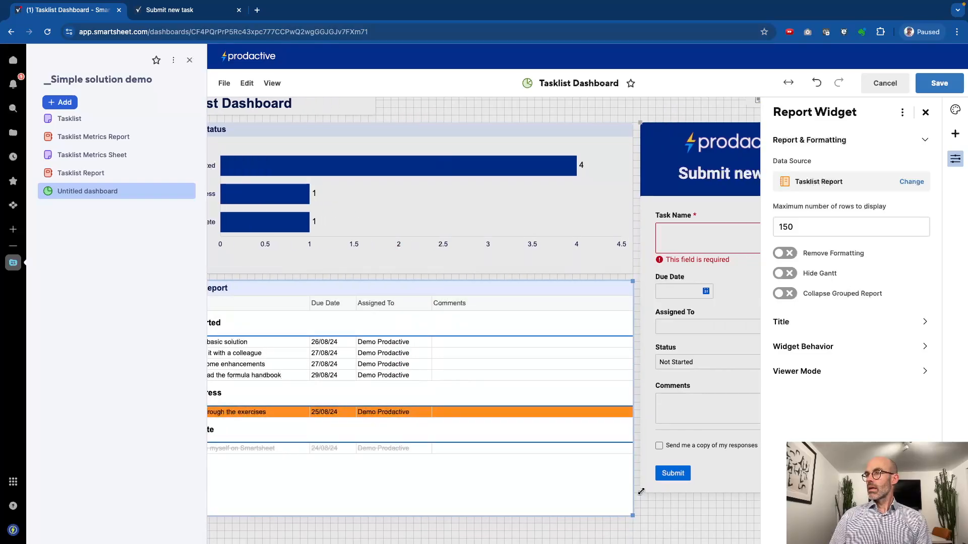
left_click_drag(641, 491, 561, 516)
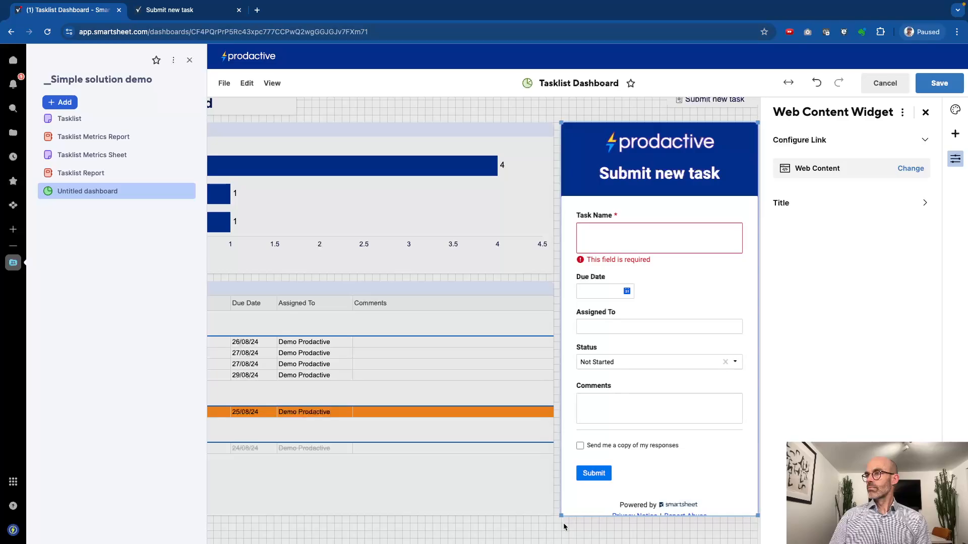
scroll(564, 527, "right", 1)
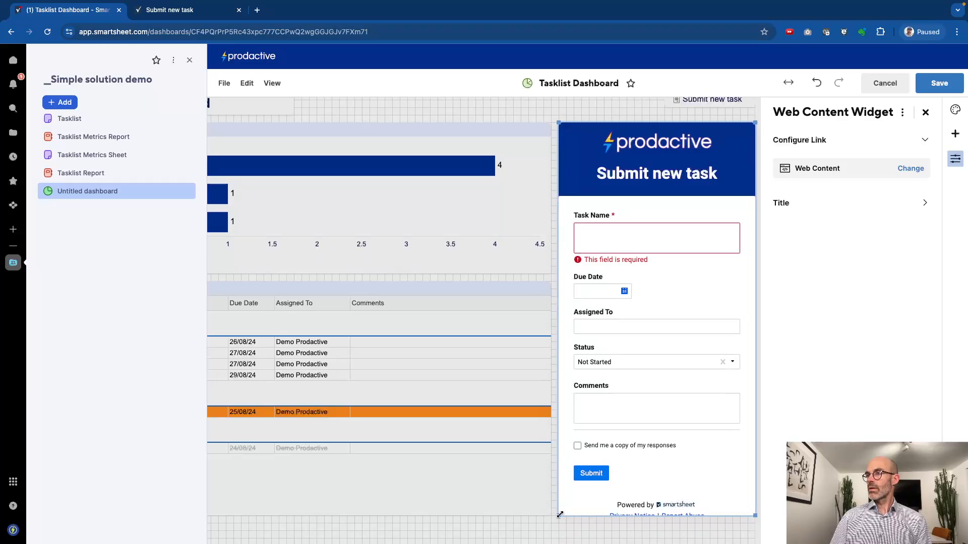
left_click_drag(560, 515, 684, 410)
scroll(589, 453, "up", 1)
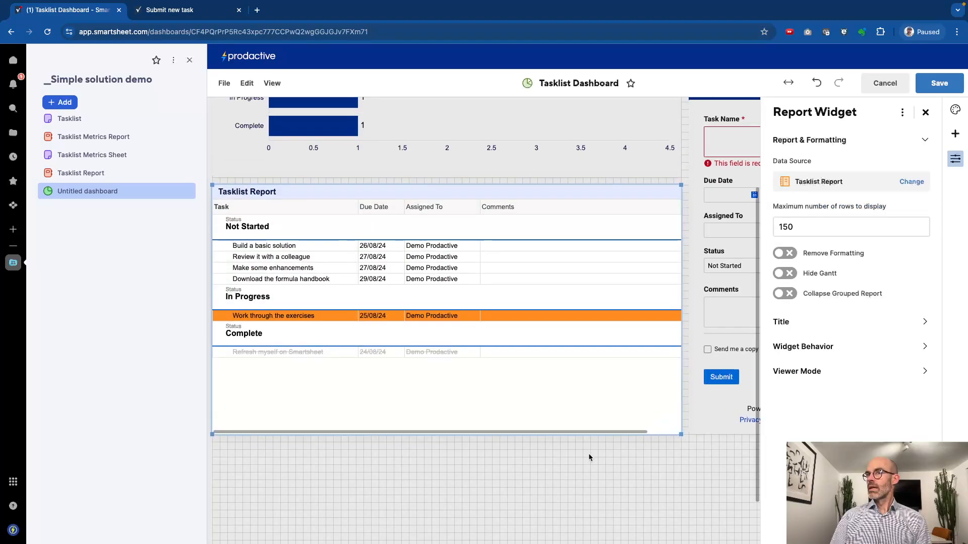
scroll(588, 453, "up", 3)
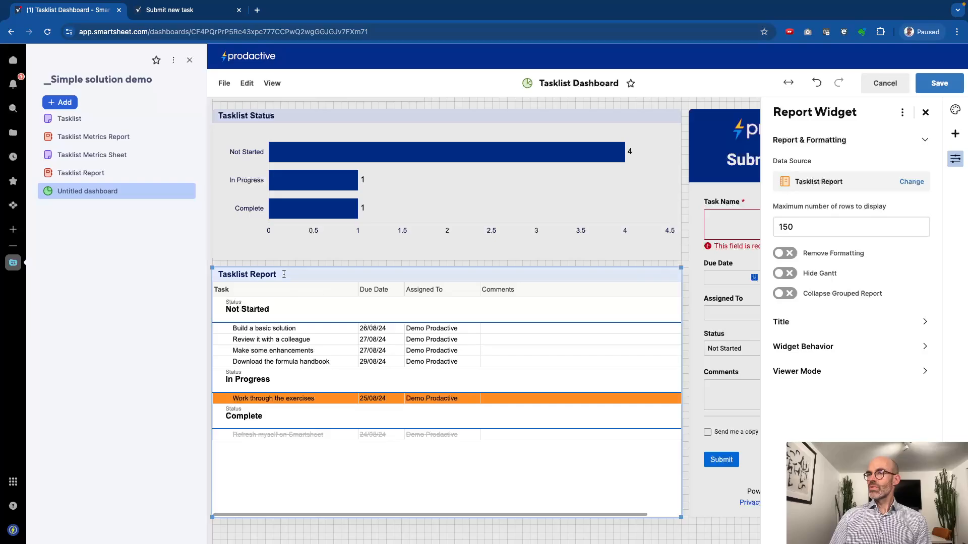
Change the report widget's title to Tasklist Summary
left_click(253, 272)
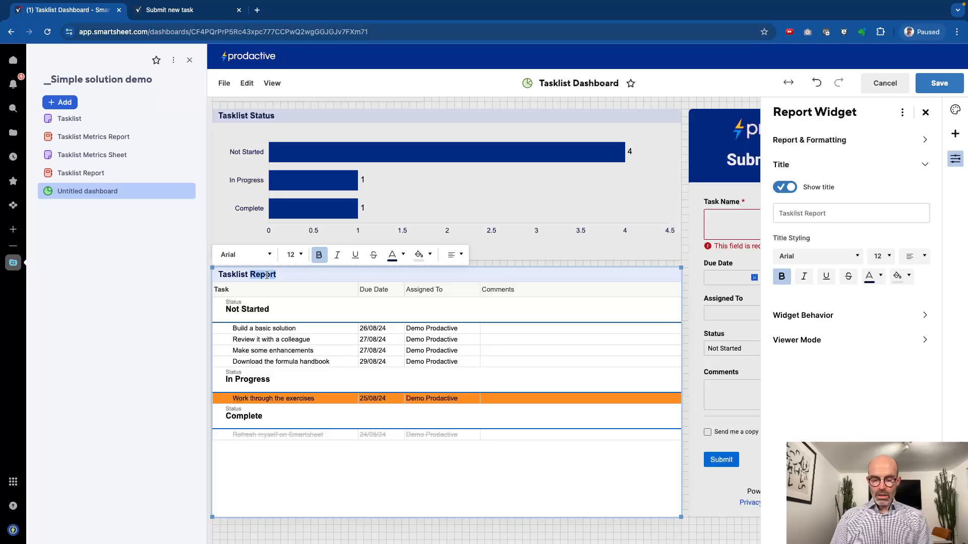
type("Summary")
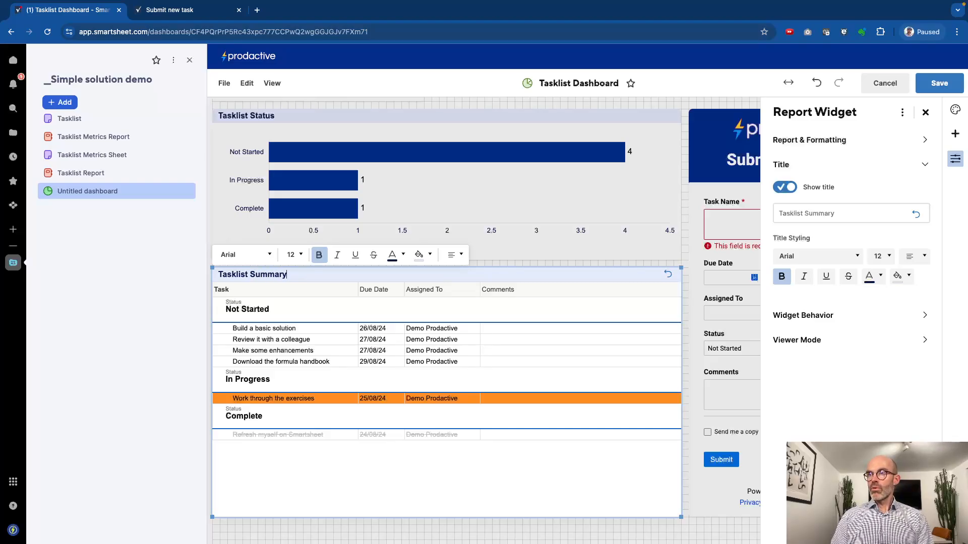
left_click(334, 393)
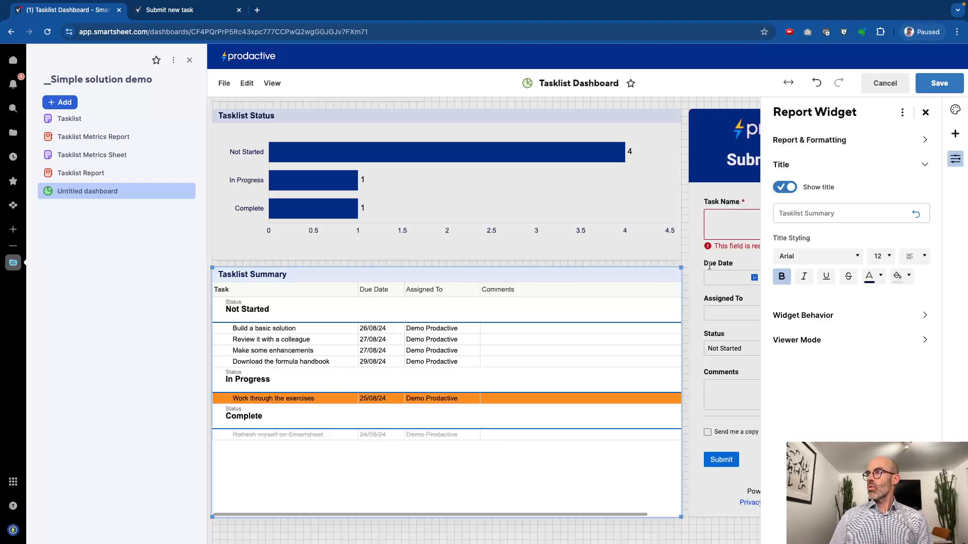
Set the report widget's behavior to Open the data source and save the dashboard
left_click(817, 318)
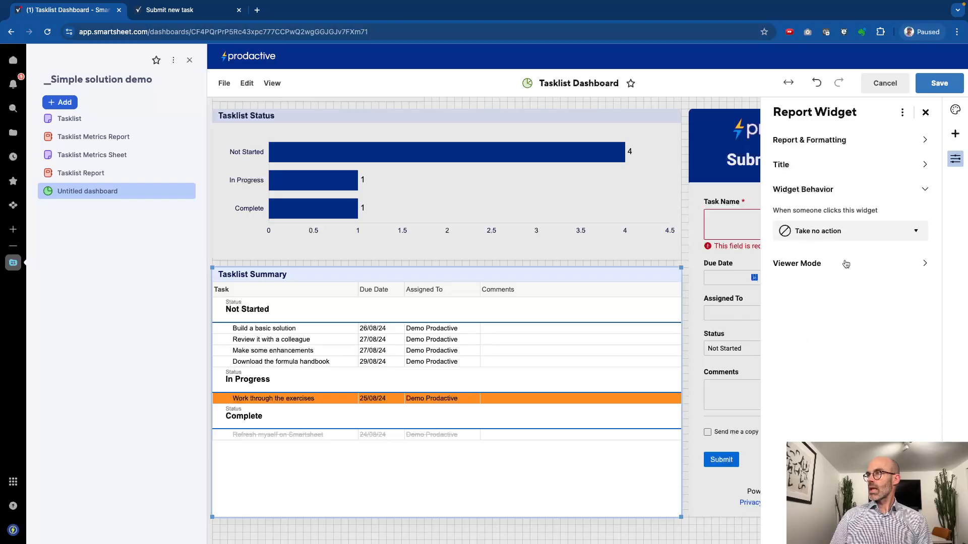
left_click(841, 234)
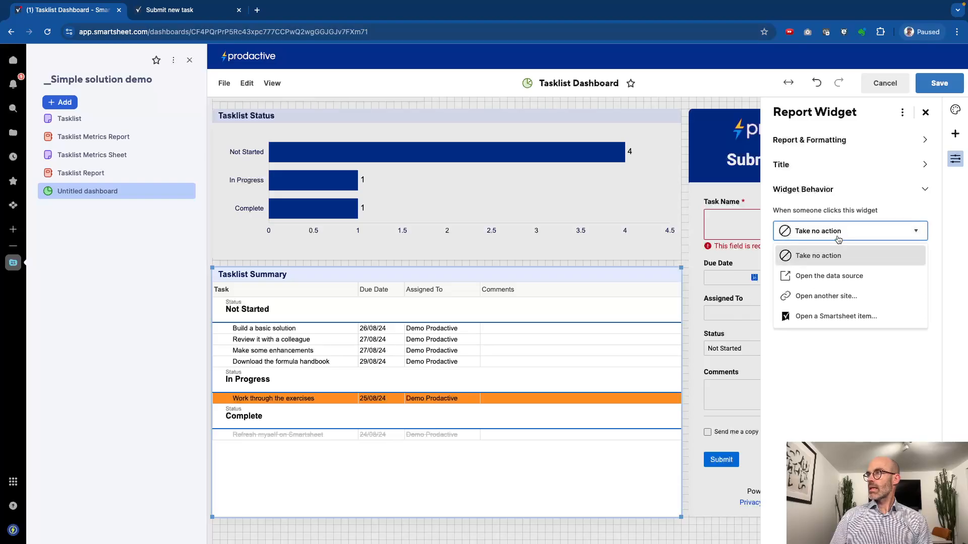
left_click(826, 277)
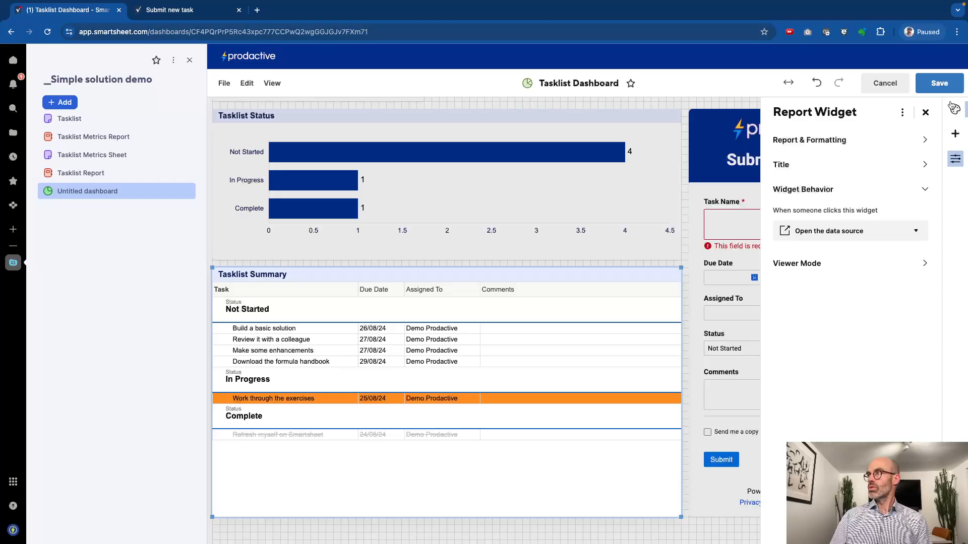
left_click(942, 81)
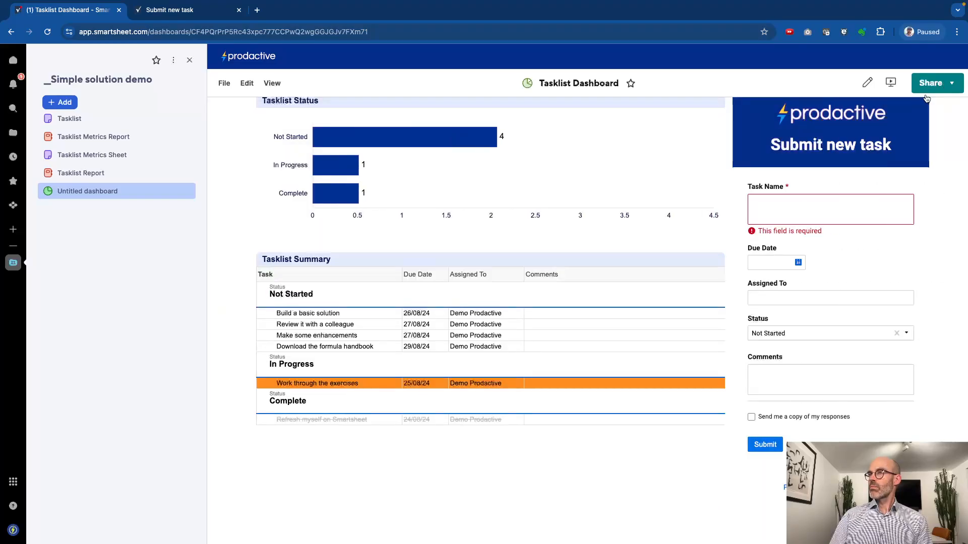
Open Tasklist Report through its dashboard widget and enter the comment "Almost complete" for the Build a basic solution task
left_click(579, 326)
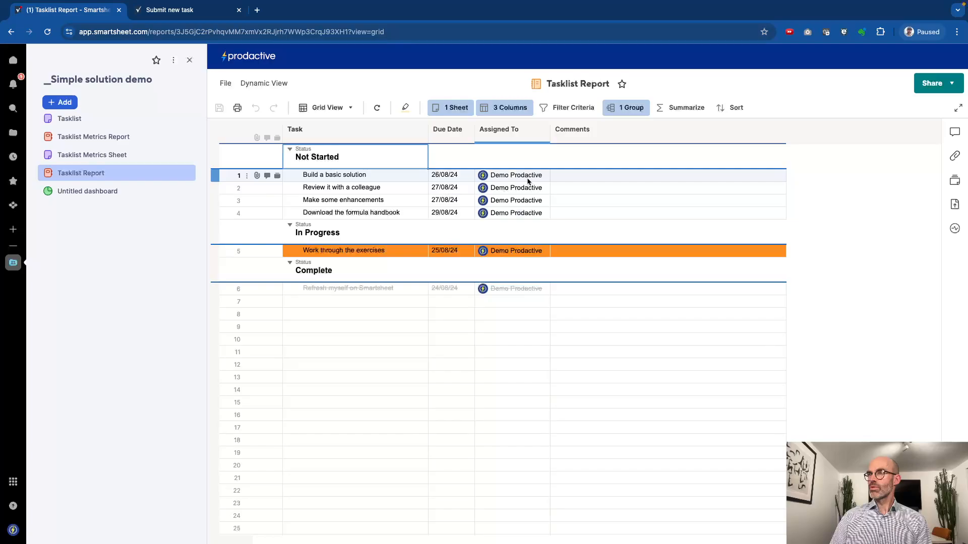
left_click(577, 176)
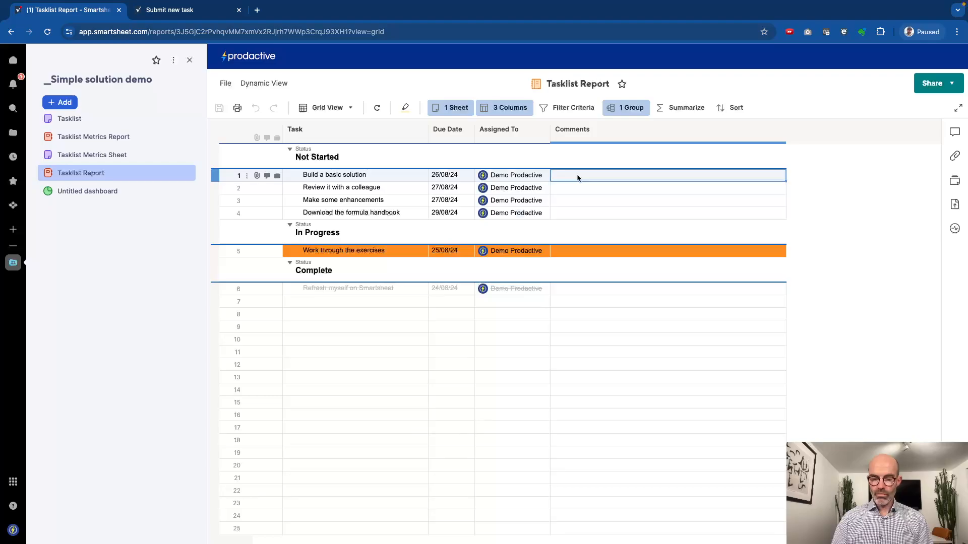
type("Almost complete")
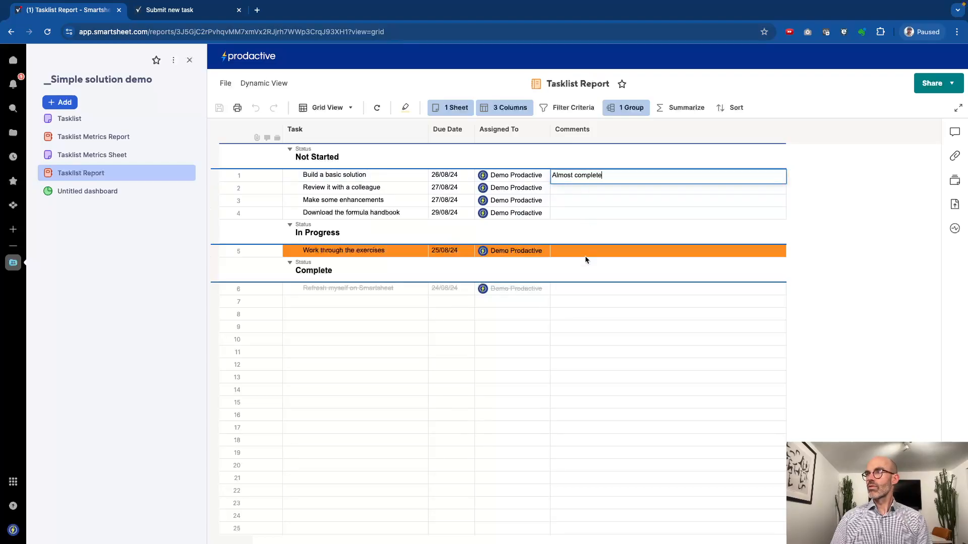
left_click(588, 271)
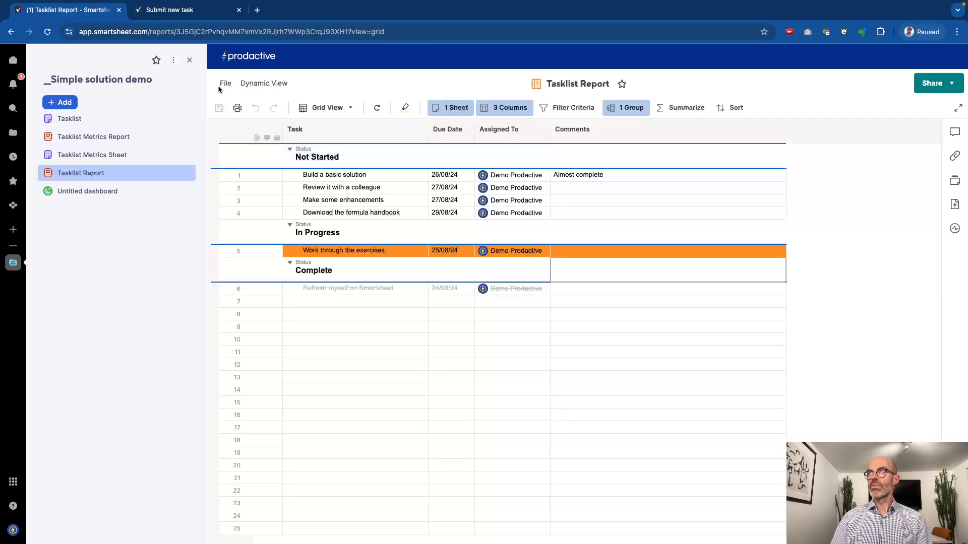
Check the new comment in the Tasklist sheet, and return to the dashboard to view it in the report widget
left_click(71, 119)
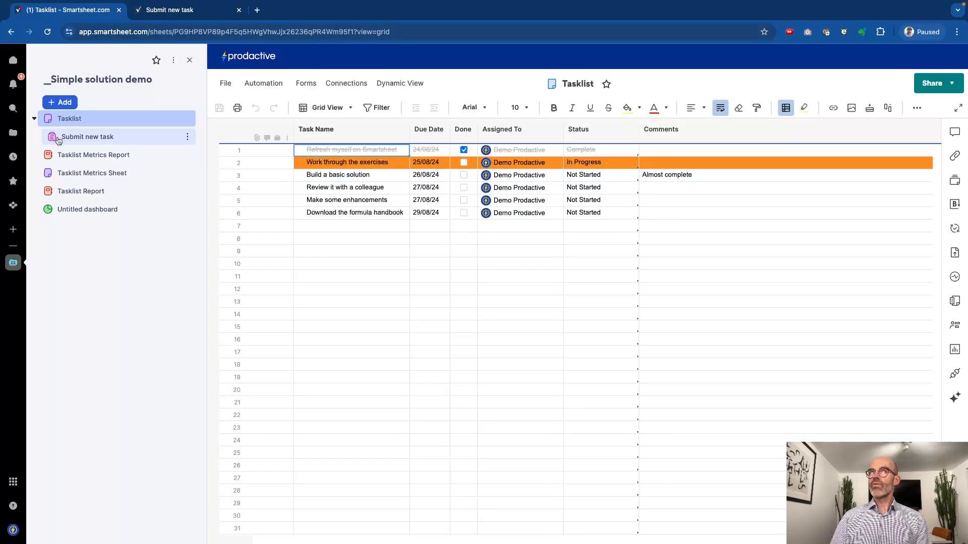
left_click(76, 215)
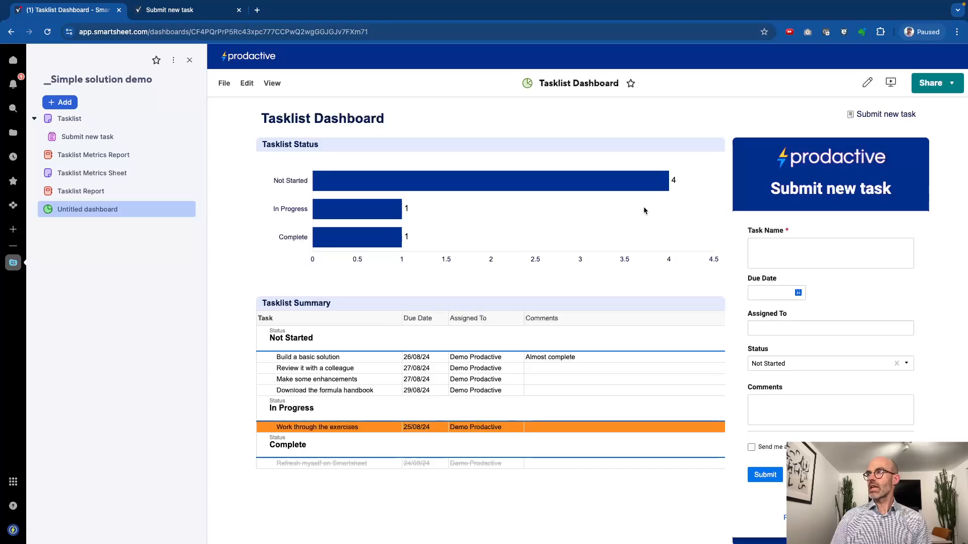
Start editing the Tasklist Dashboard and open its dashboard theme settings
scroll(552, 252, "down", 1)
scroll(552, 255, "up", 1)
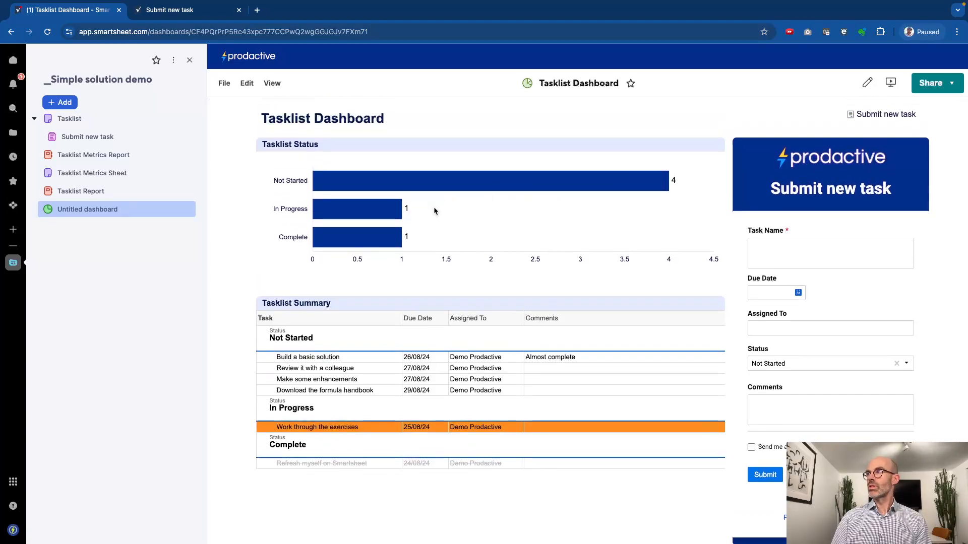
left_click(868, 84)
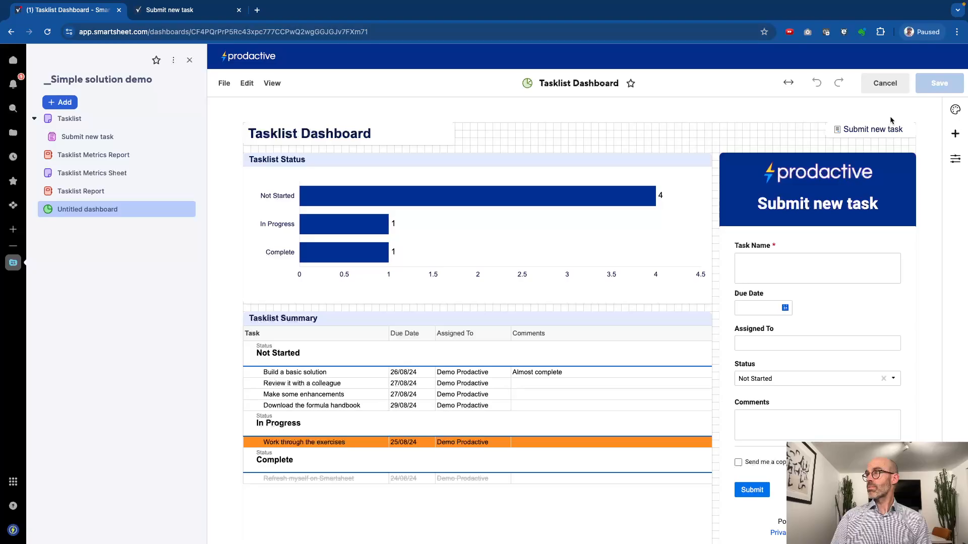
left_click(955, 109)
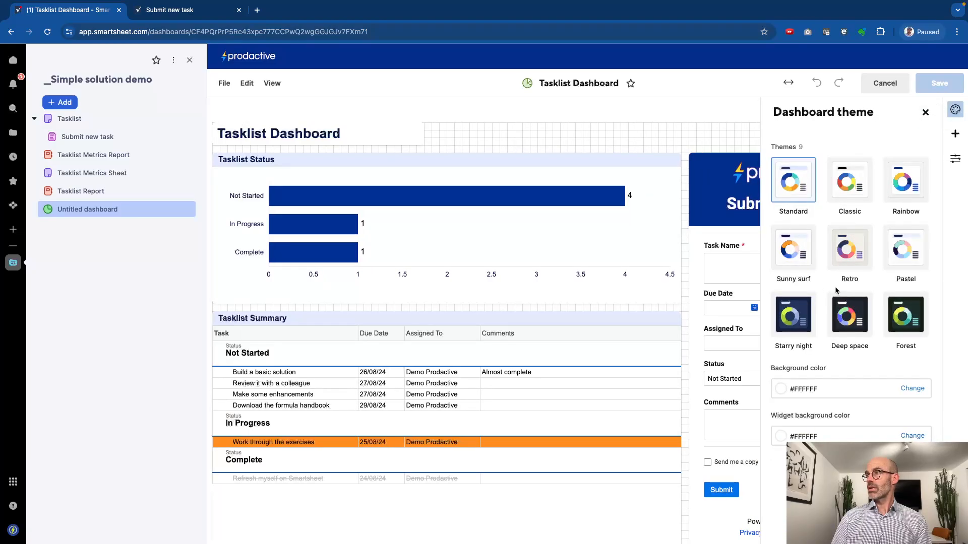
Try the Forest, Deep space and Starry night themes on the dashboard
left_click(891, 317)
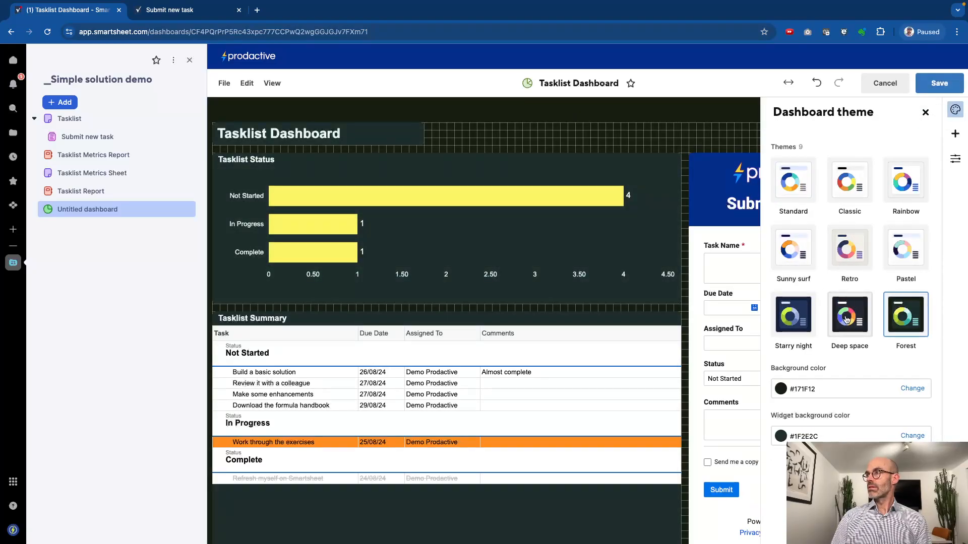
left_click(844, 325)
left_click(795, 314)
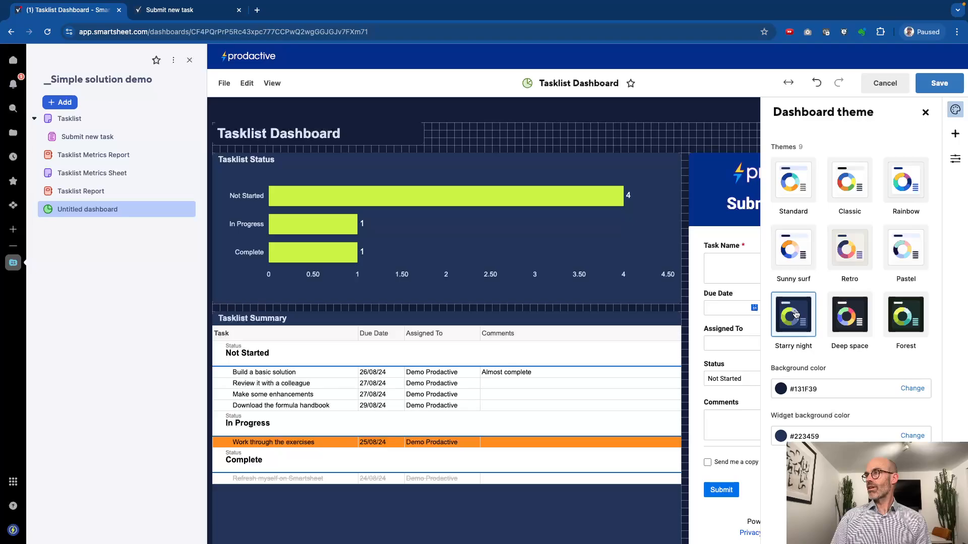
Apply the Retro theme to the dashboard, save it and review the restyled dashboard
left_click(846, 257)
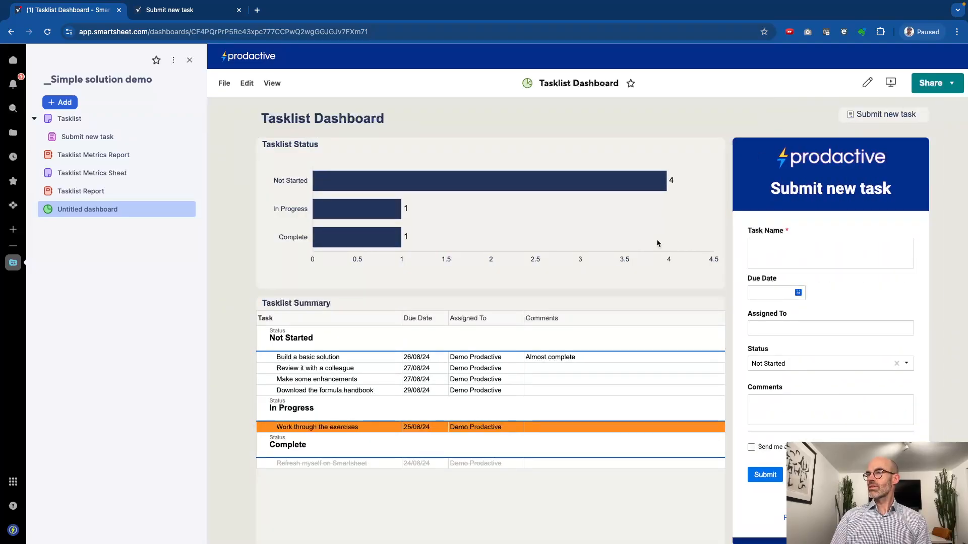
scroll(595, 291, "down", 1)
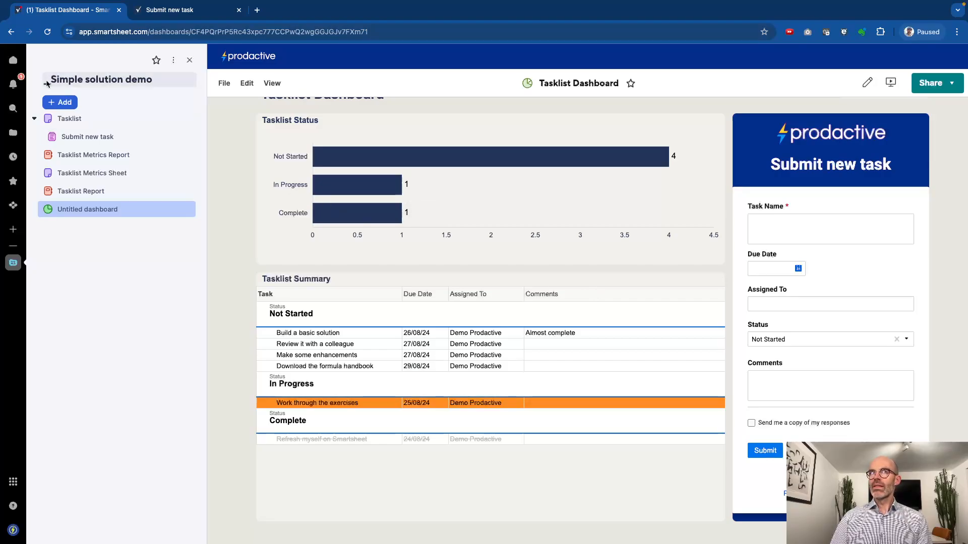
scroll(504, 191, "up", 1)
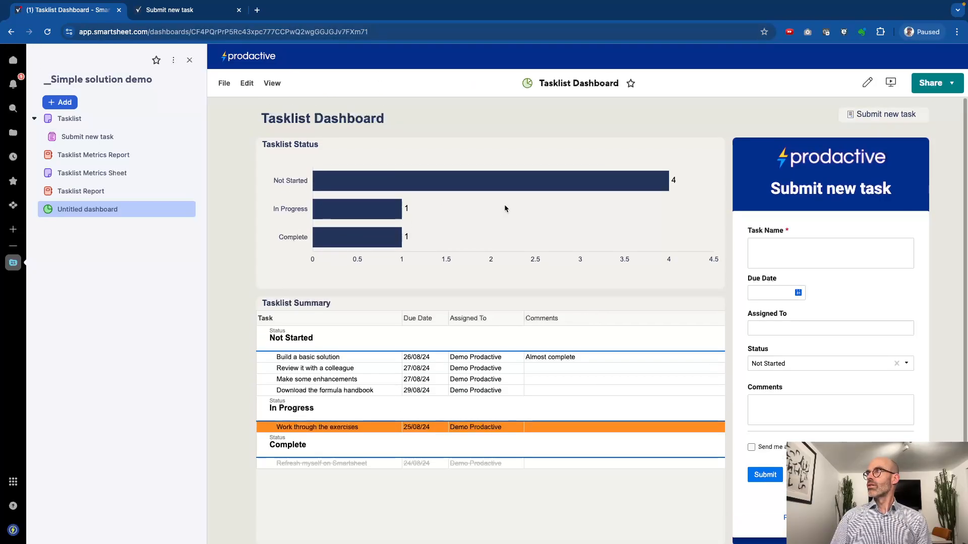